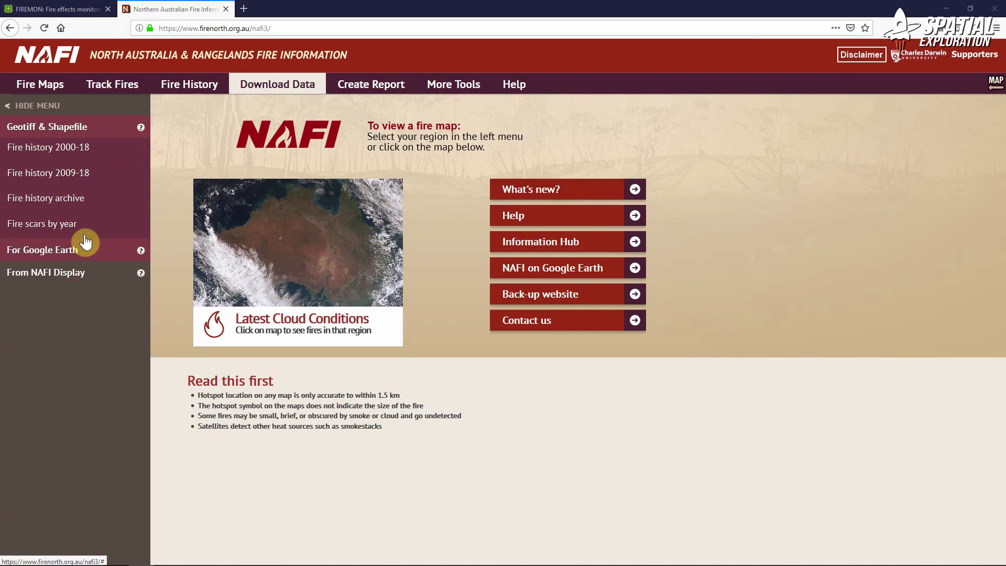
Display the WA Kimberley fire map and examine the 2019 fire scars and hotspots north of Broome
click(35, 88)
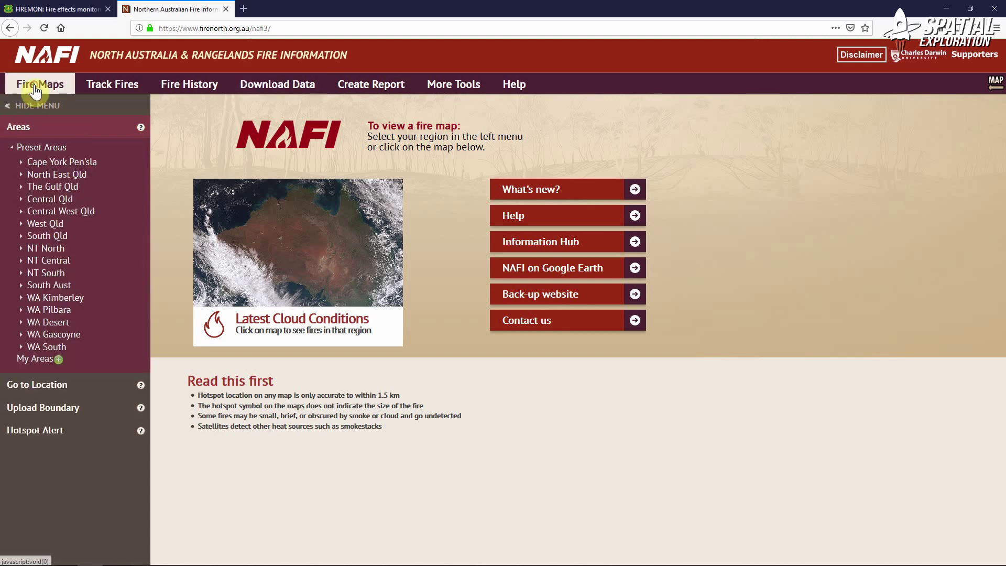
click(45, 299)
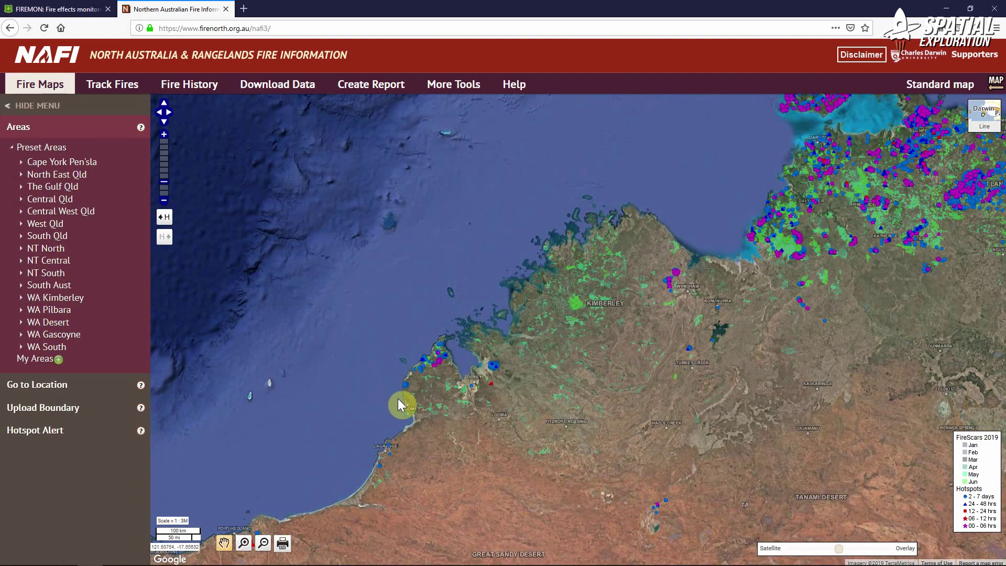
scroll(414, 397, up, 3)
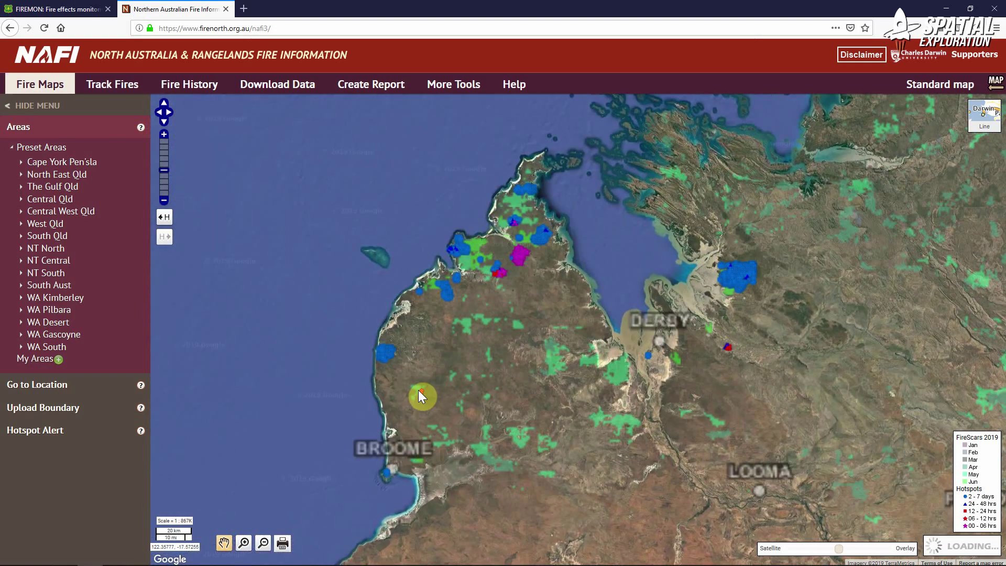
scroll(418, 390, up, 1)
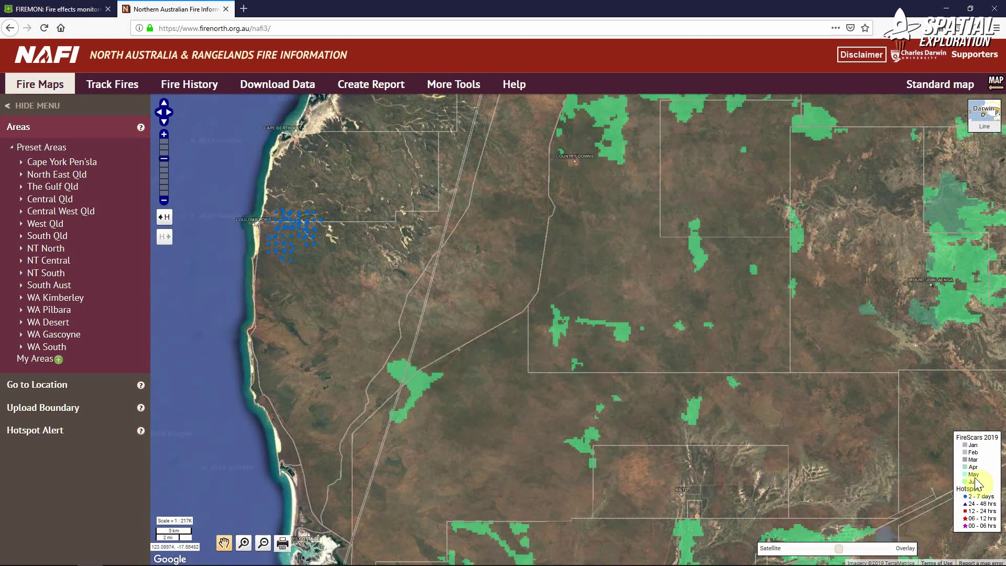
Review the list of yearly fire scar downloads offered as image files and shapefiles
click(278, 85)
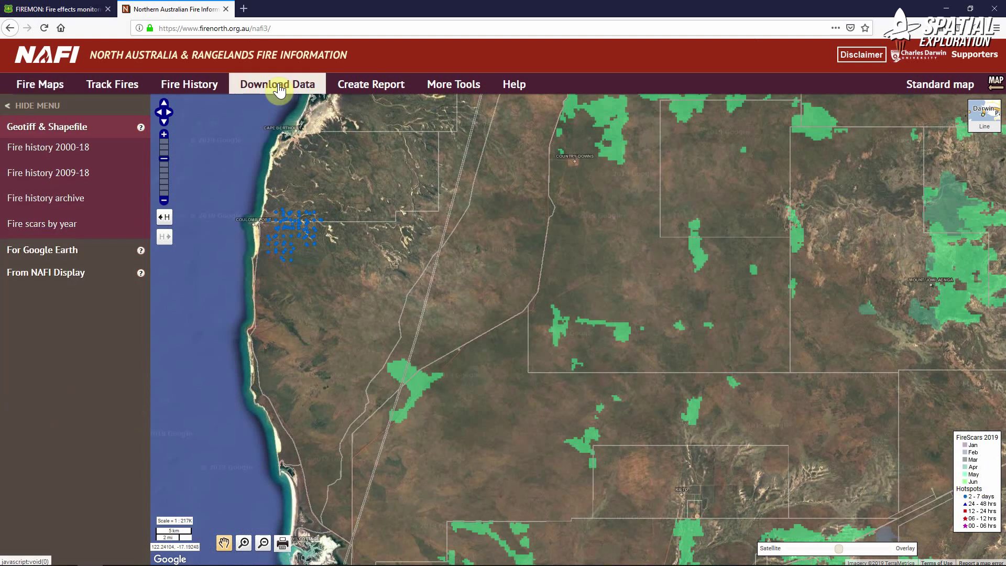
click(27, 224)
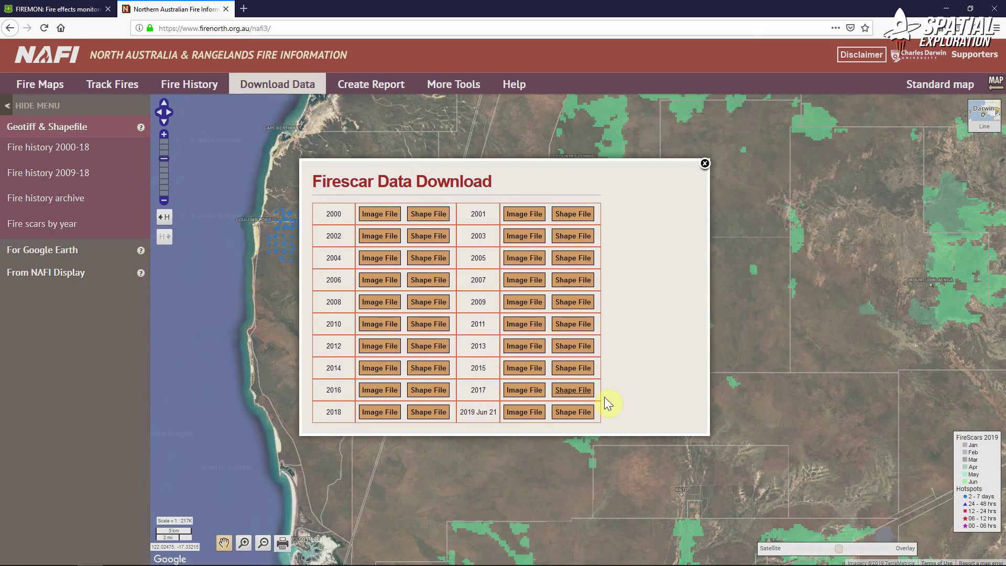
click(706, 165)
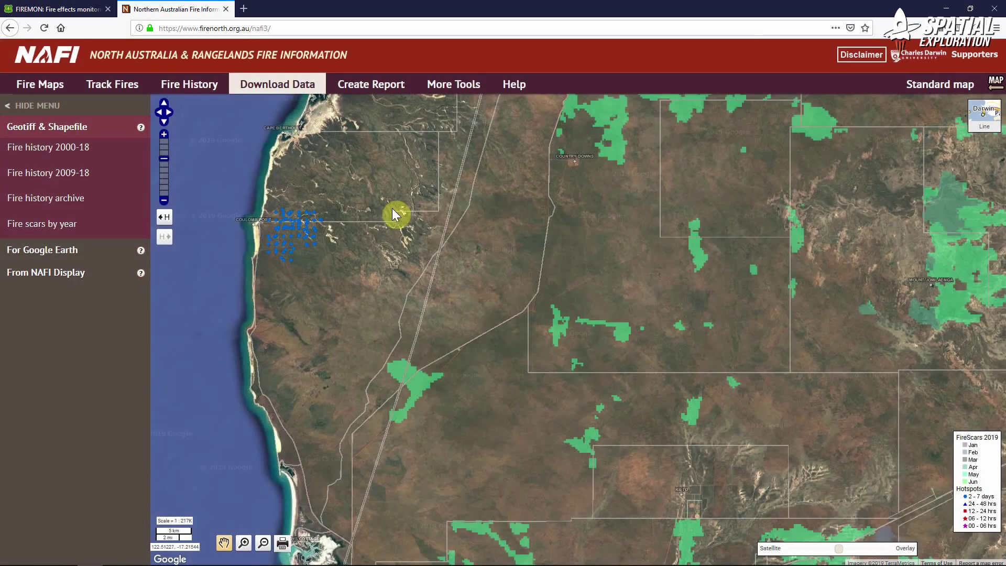
Switch to QGIS and examine the Fire Shapes 2019 polygons over the basemap near Broome, then hide them
mouse_move(202, 550)
click(116, 555)
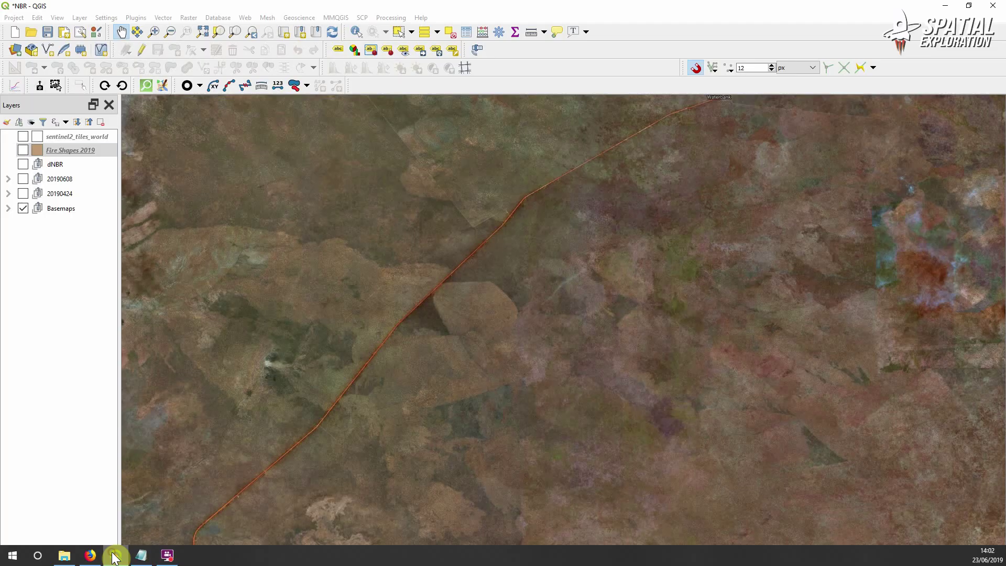
scroll(249, 238, down, 2)
scroll(219, 258, down, 1)
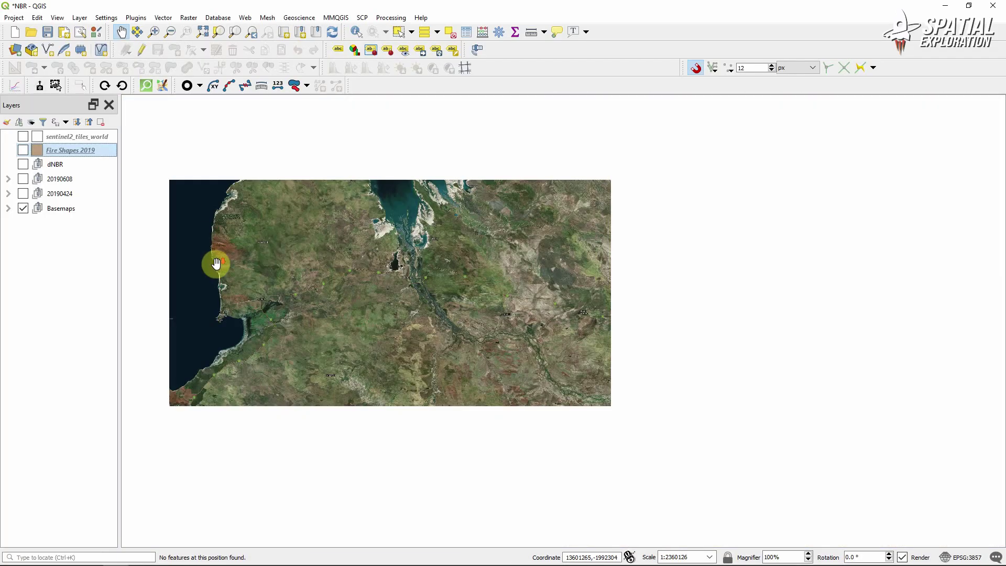
click(23, 150)
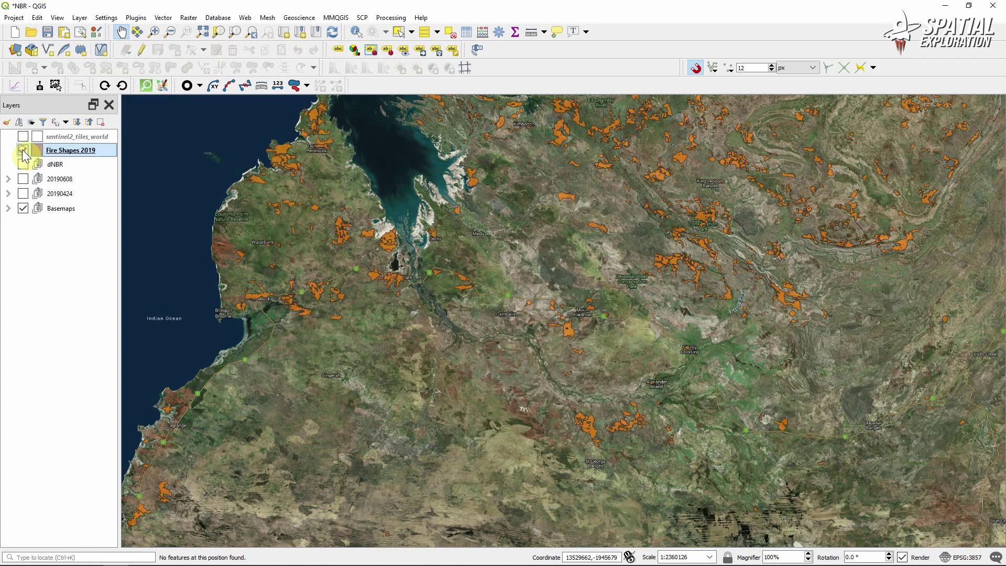
scroll(228, 250, up, 3)
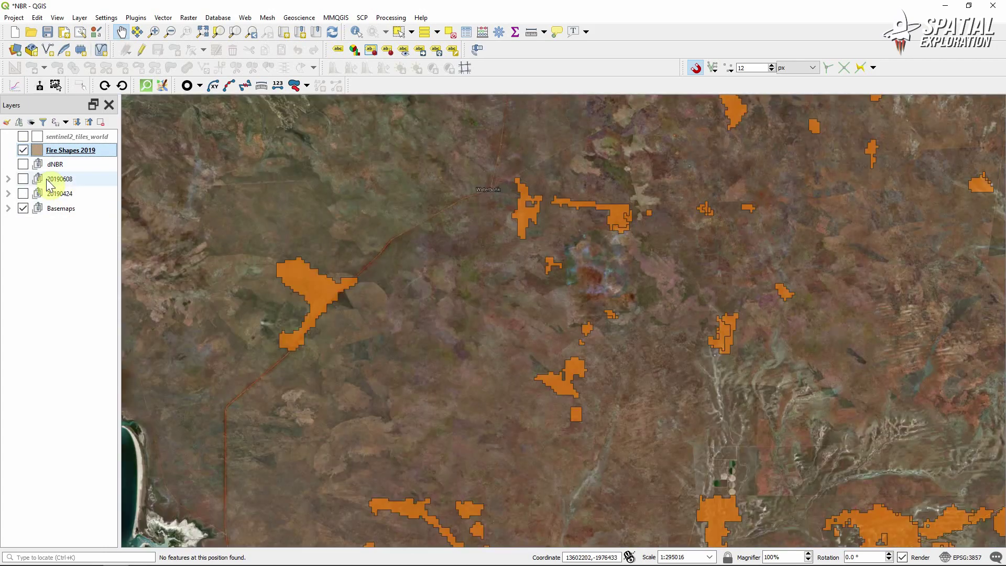
click(23, 149)
Expand the 20190608 layer group and look over the Sentinel-2 product search in the Semi-Automatic Classification Plugin
click(7, 178)
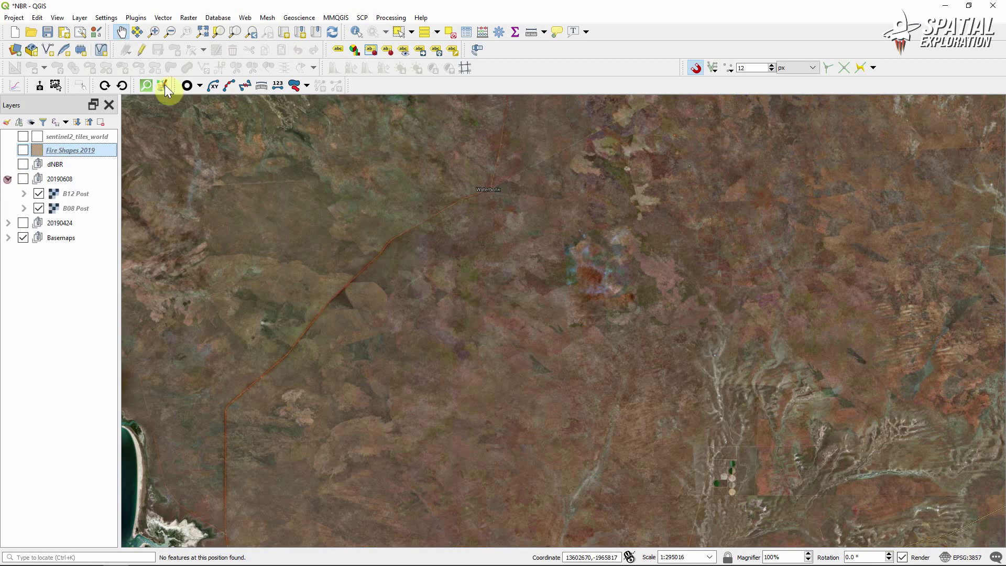
click(361, 17)
click(378, 66)
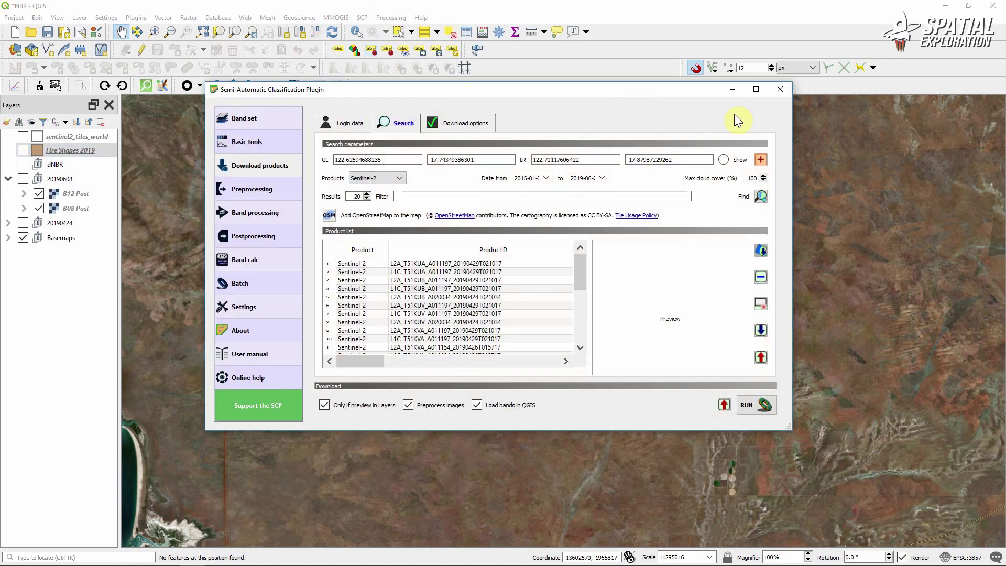
click(778, 90)
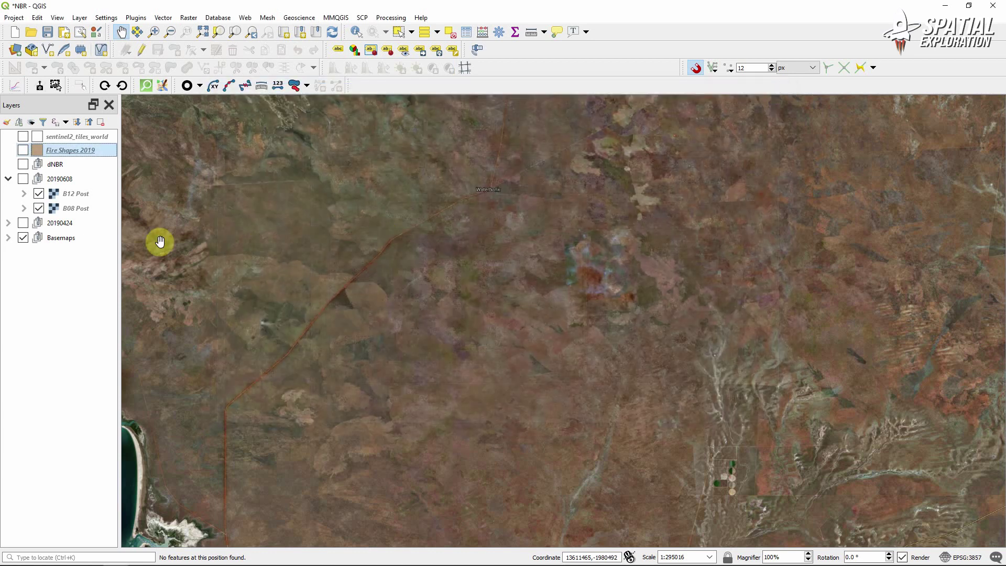
Compare the pre-fire 20190424 imagery with the post-fire 20190608 imagery, then hide and collapse both groups
click(9, 223)
click(23, 224)
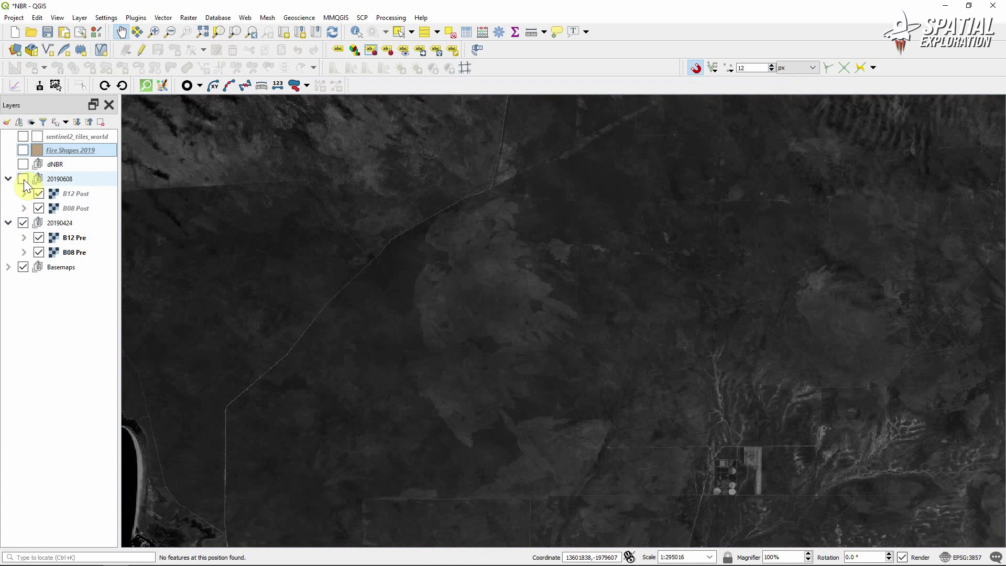
click(23, 179)
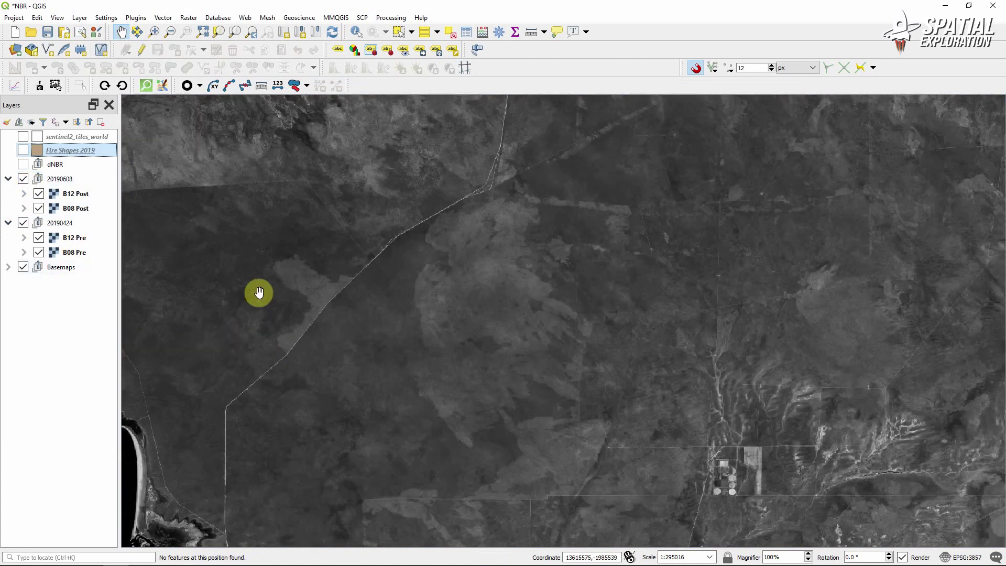
click(22, 223)
click(23, 179)
click(8, 179)
click(8, 193)
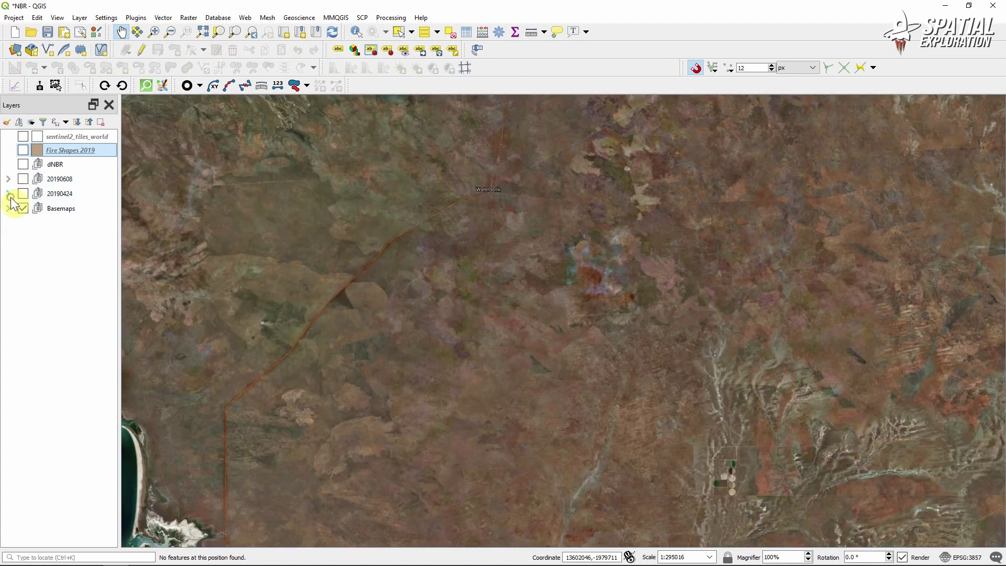
Enter the Raster Calculator expression (("B08 Pre@1" - "B12 Pre@1") / ("B08 Pre@1" + "B12 Pre@1")) - (("B08 Post@1" - "B12 Post@1") / ("B08 Post@1" + "B12 Post@1"))
click(189, 18)
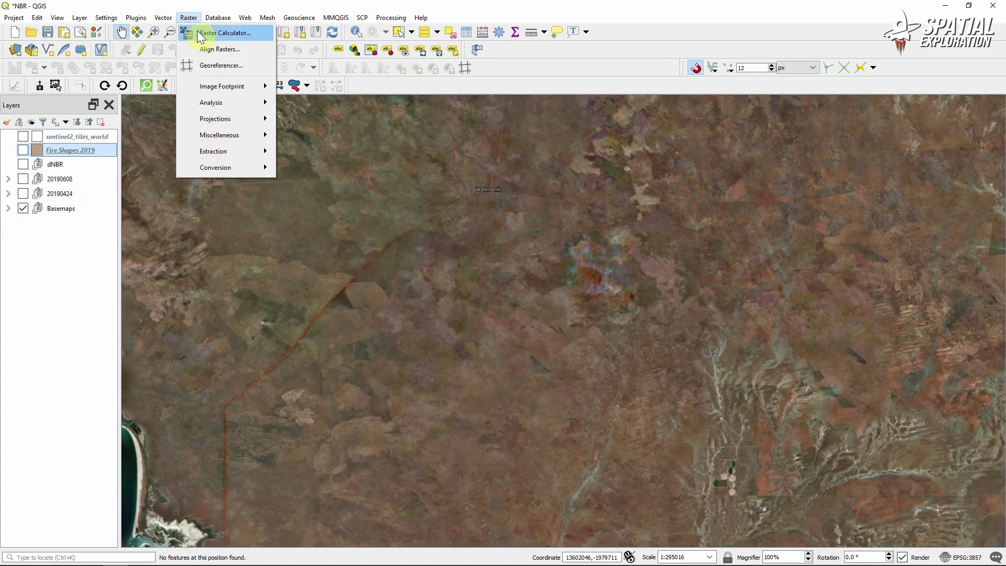
click(198, 33)
click(333, 393)
right_click(334, 392)
click(365, 472)
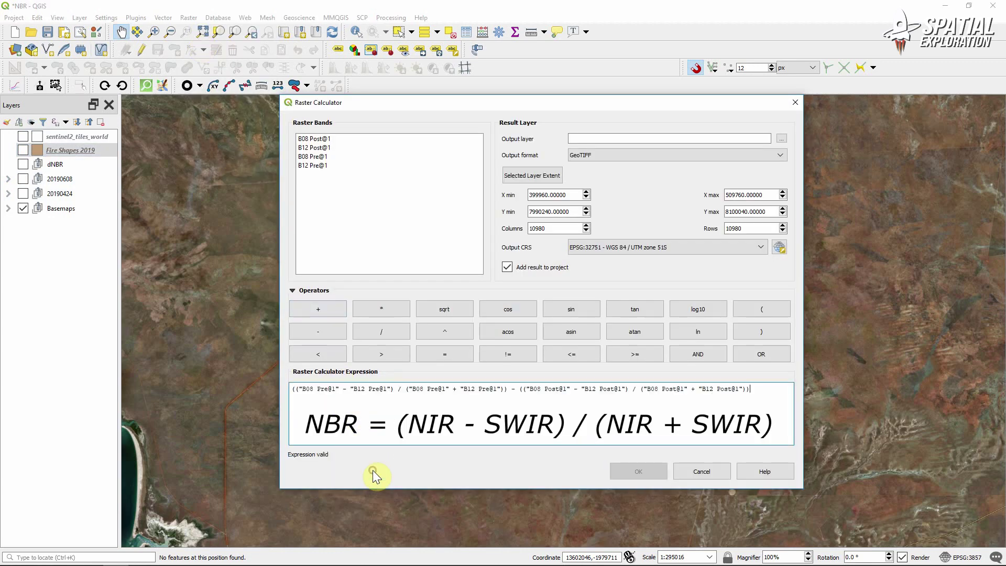
drag(293, 390, 504, 388)
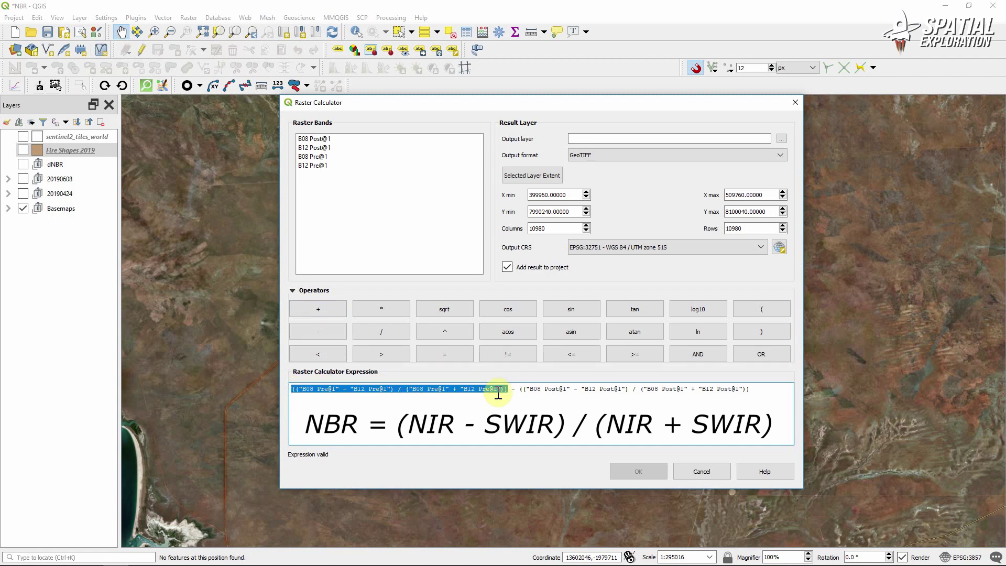
drag(754, 390, 519, 391)
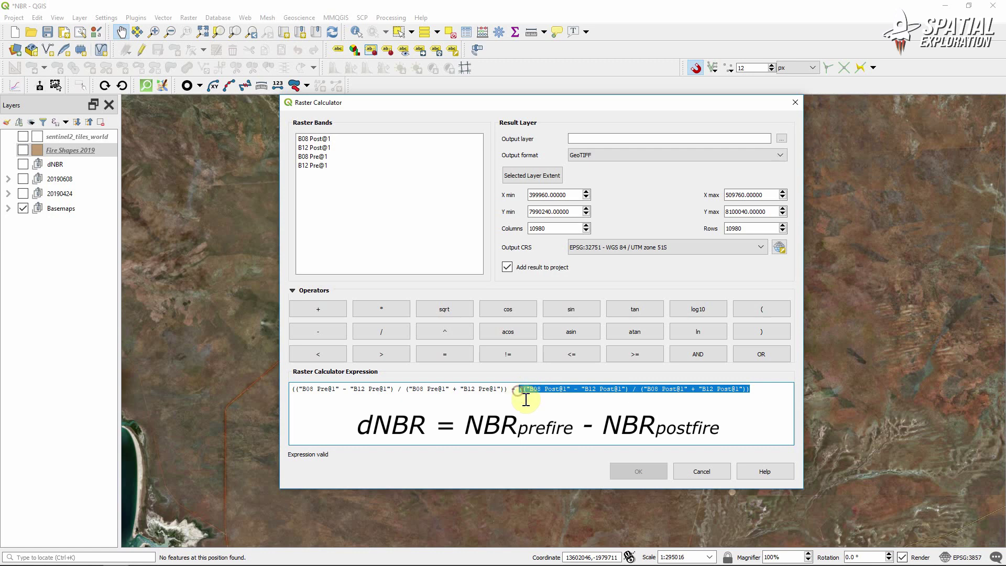
Name the output raster dNBR in the project's Raster\dNBR folder and run the raster calculation
click(784, 137)
text(dNBR)
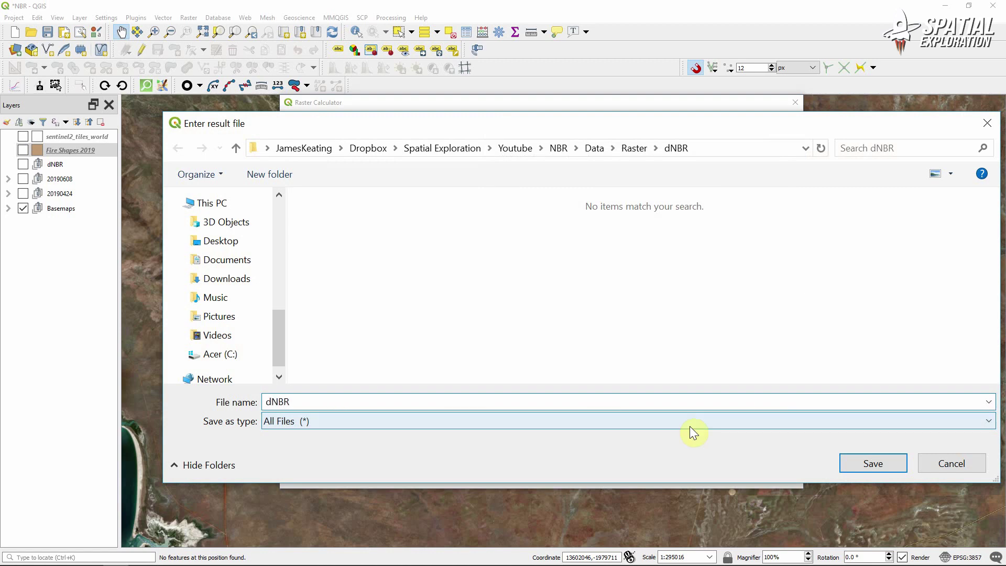
click(853, 467)
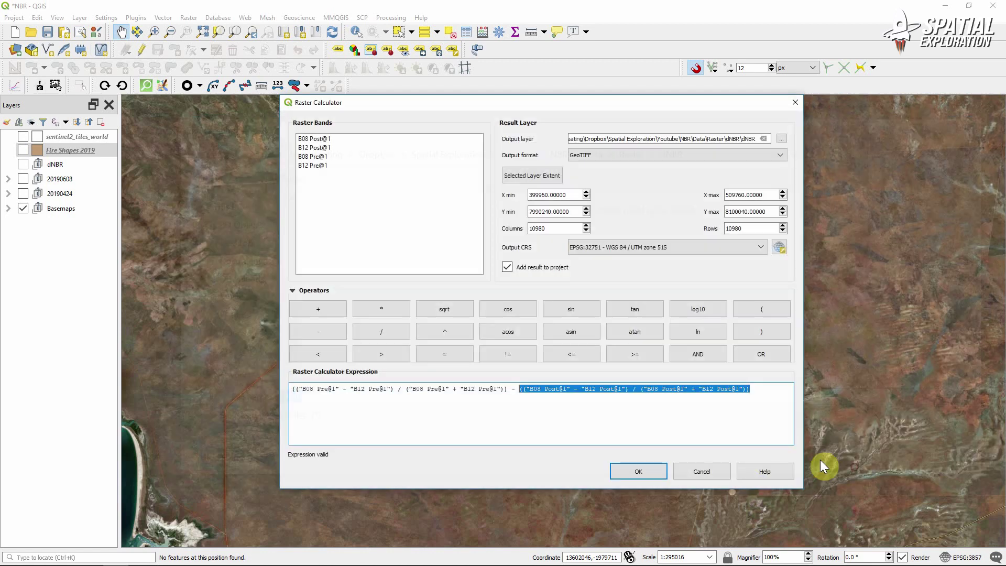
click(646, 471)
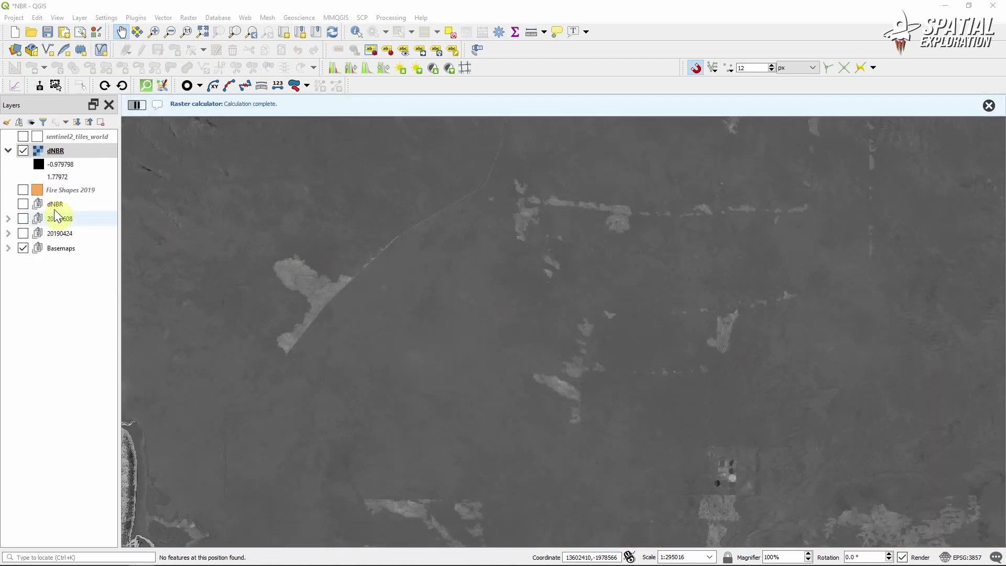
Clip the dNBR raster to a hand-drawn extent around the roadside fire scar, about x 13615107 to 13629938, y -1992929 to -1977630 (EPSG:3857)
drag(216, 240, 334, 262)
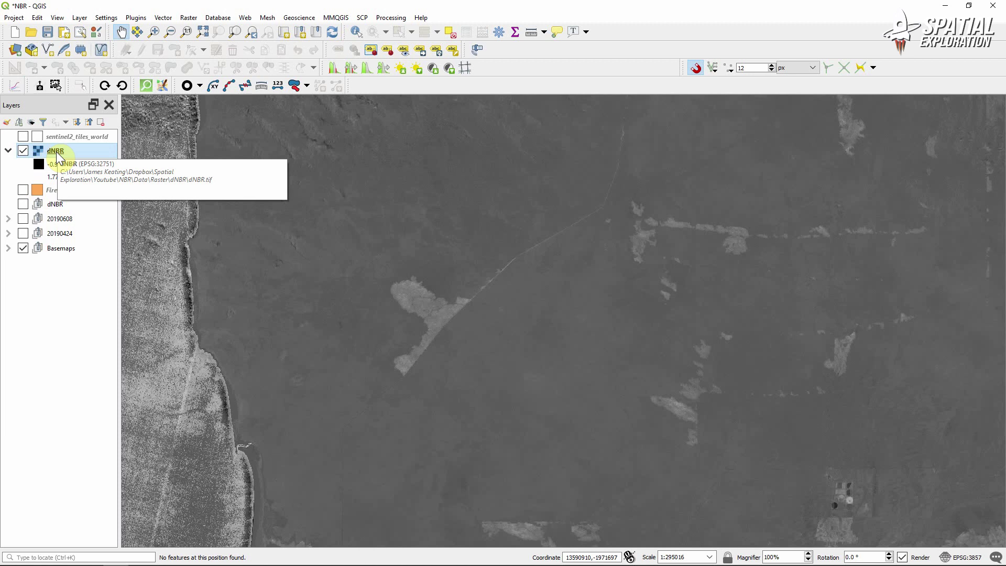
click(188, 17)
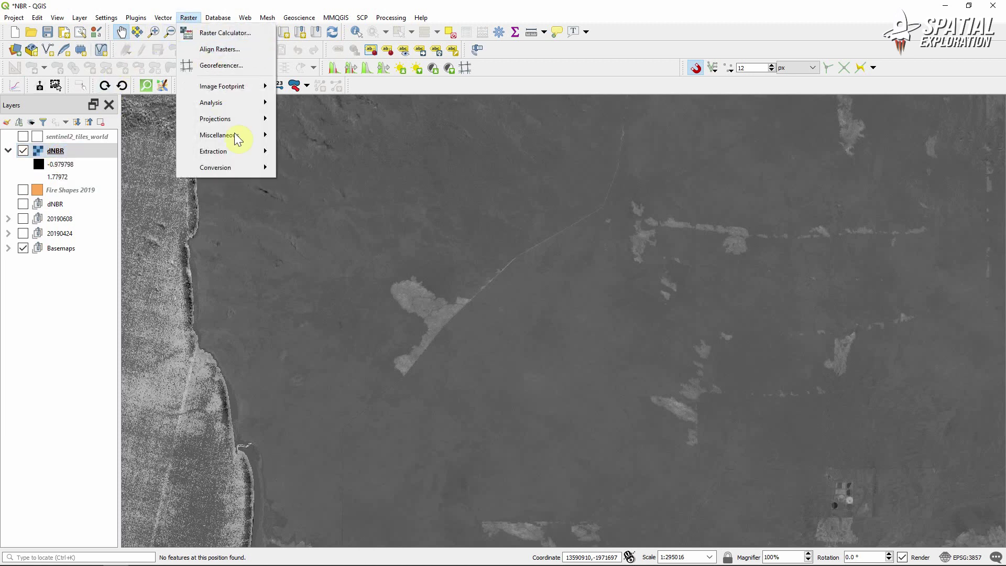
mouse_move(239, 153)
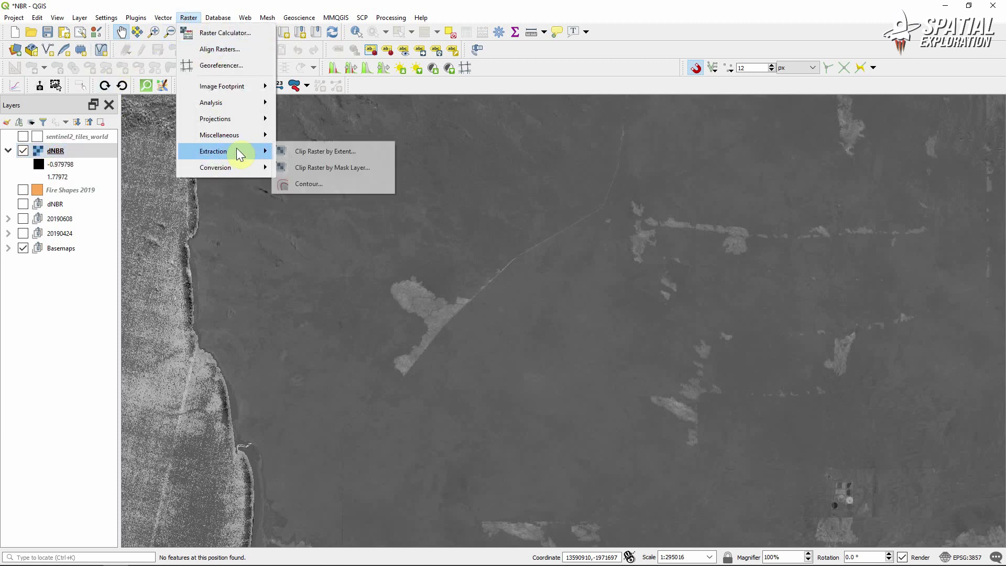
click(327, 152)
click(864, 168)
click(905, 191)
drag(372, 395, 522, 241)
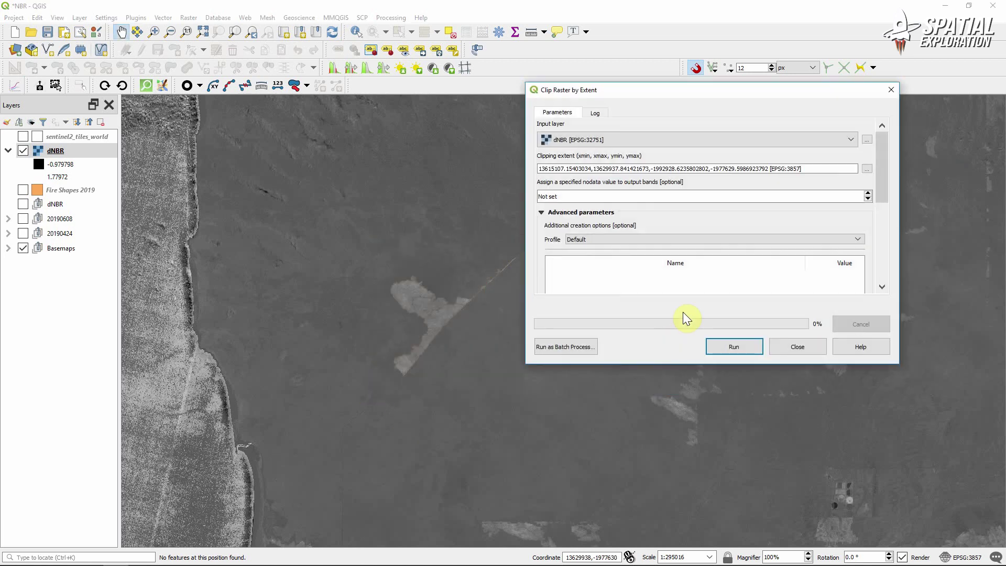
click(739, 349)
click(797, 346)
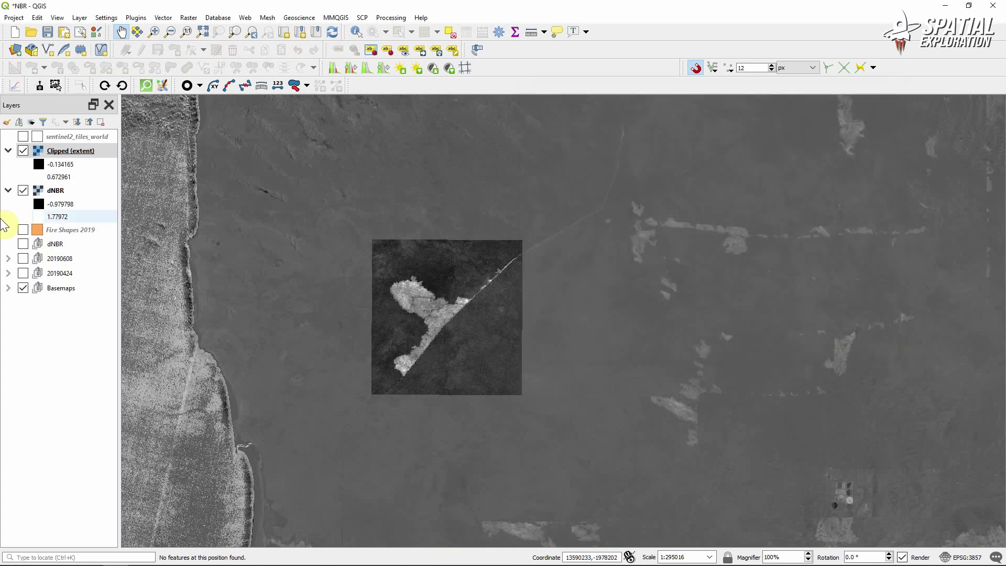
Collapse the dNBR raster's legend and rename the clipped raster layer as dNBR clipped
click(8, 191)
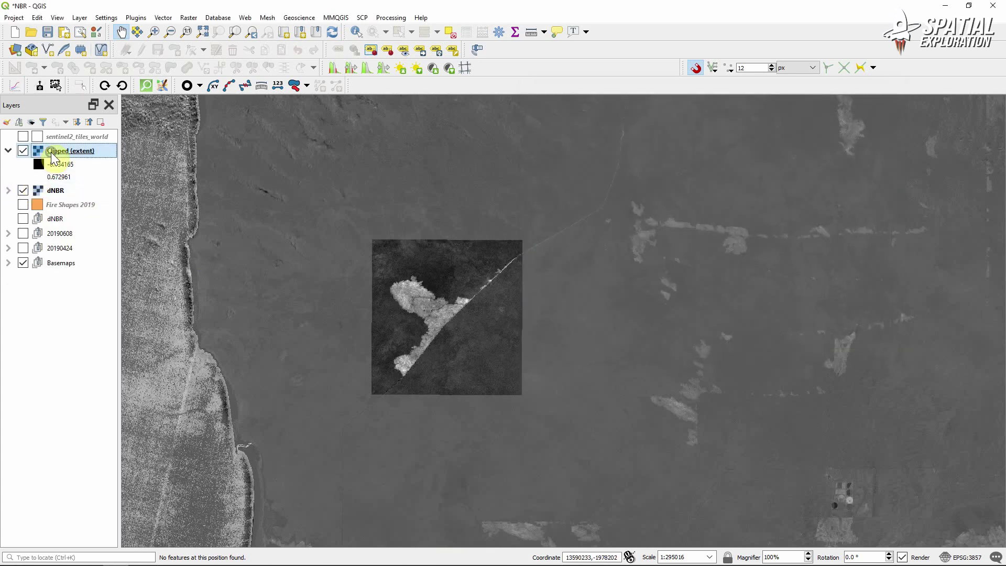
right_click(51, 152)
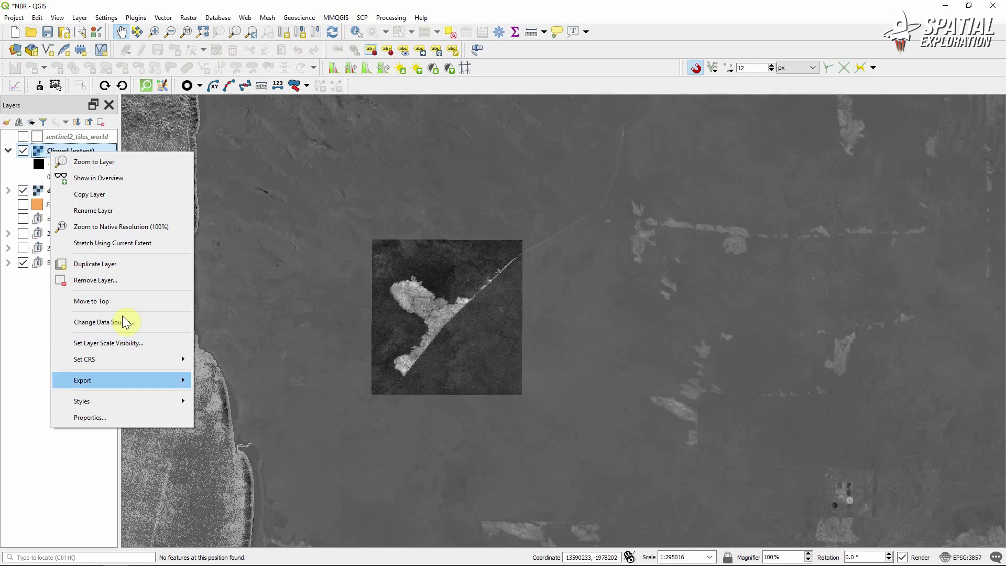
click(104, 212)
text(dN)
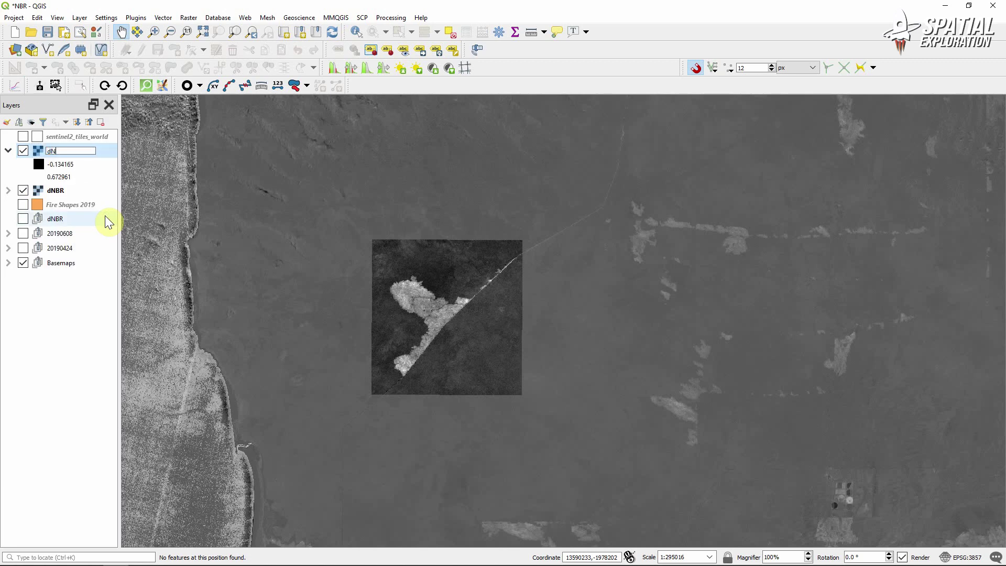
text(BR clipped)
key(Return)
Move both dNBR rasters into the dNBR group and show only the clipped raster from it
drag(66, 150, 55, 219)
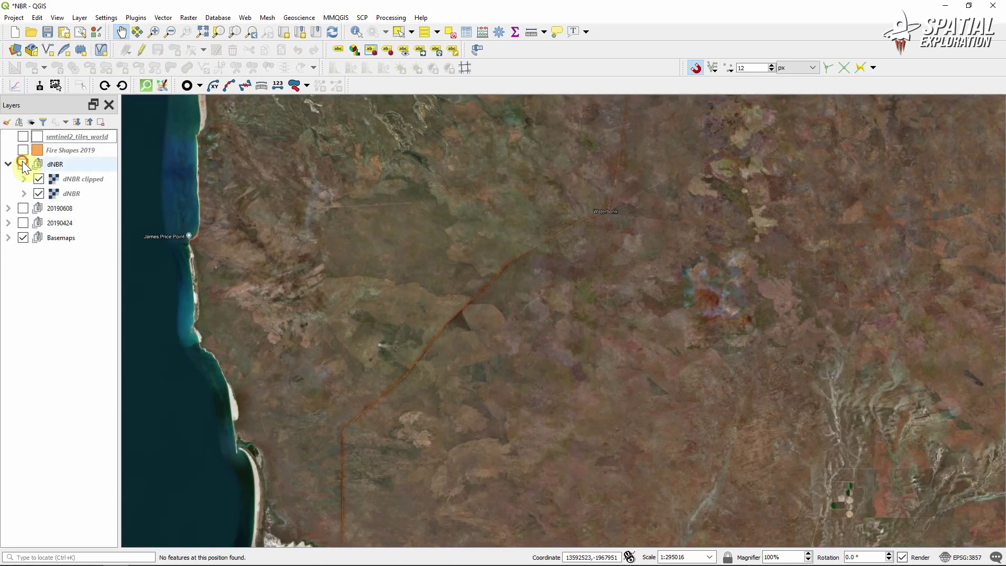
click(23, 164)
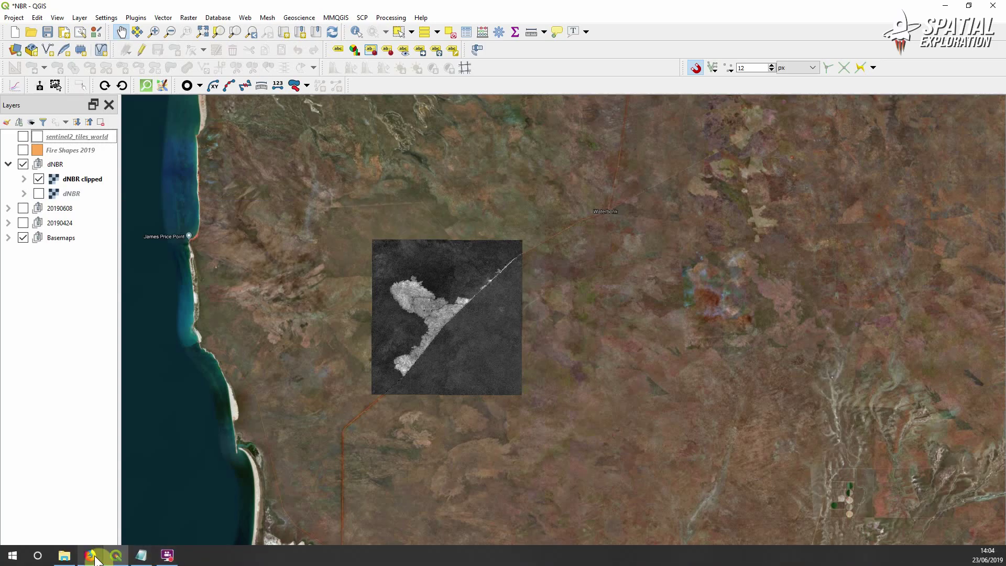
Switch to Firefox and consult the FIREMON document's table of severity levels and dNBR ranges
click(90, 558)
click(106, 7)
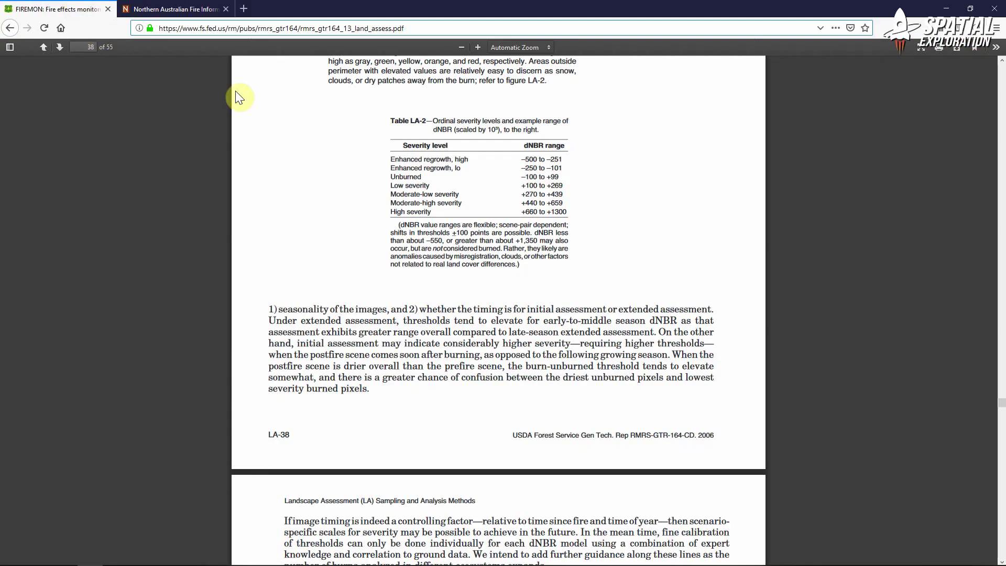
Highlight the scaling note "dNBR (scaled by 10³)" in the caption of Table LA-2 in the FIREMON document
scroll(371, 113, up, 2)
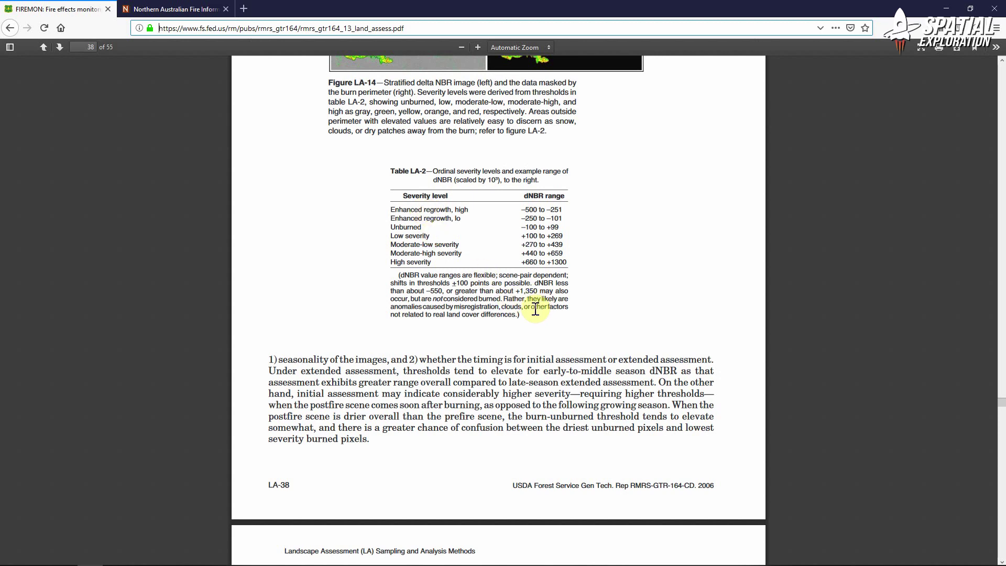
click(435, 179)
drag(435, 179, 500, 181)
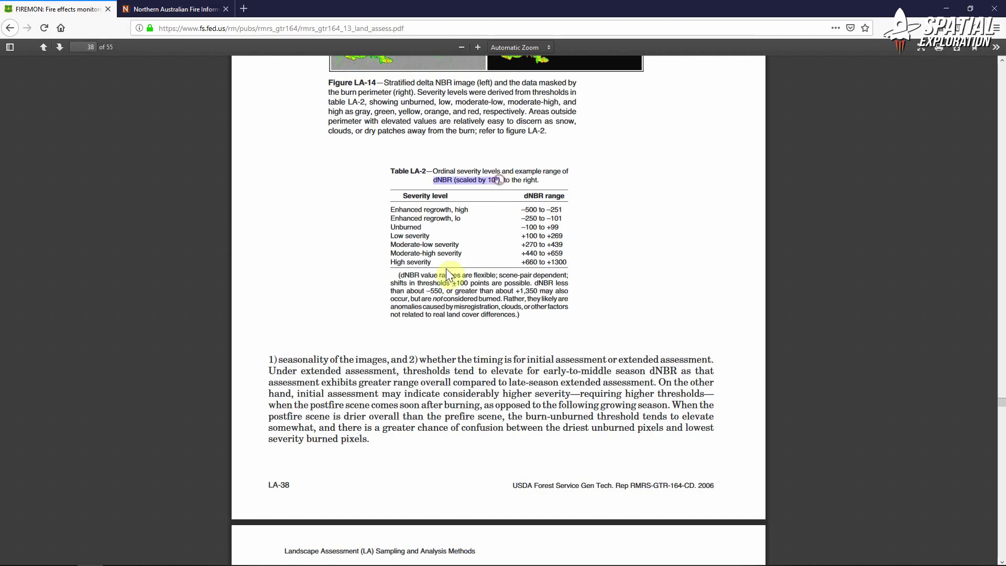
Switch to QGIS and enter the Raster Calculator expression "dNBR clipped@1" * 1000
click(116, 559)
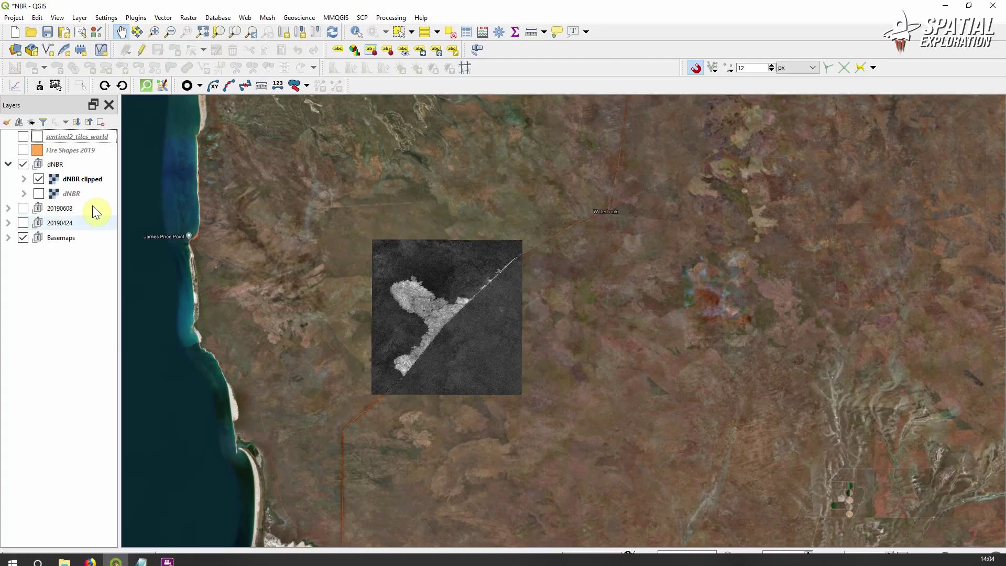
click(71, 178)
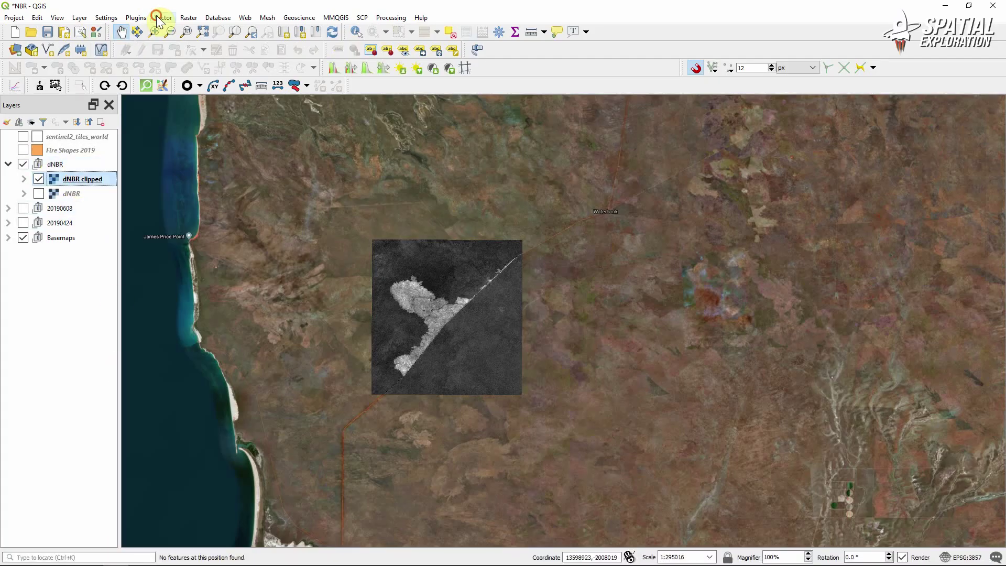
click(189, 18)
click(192, 34)
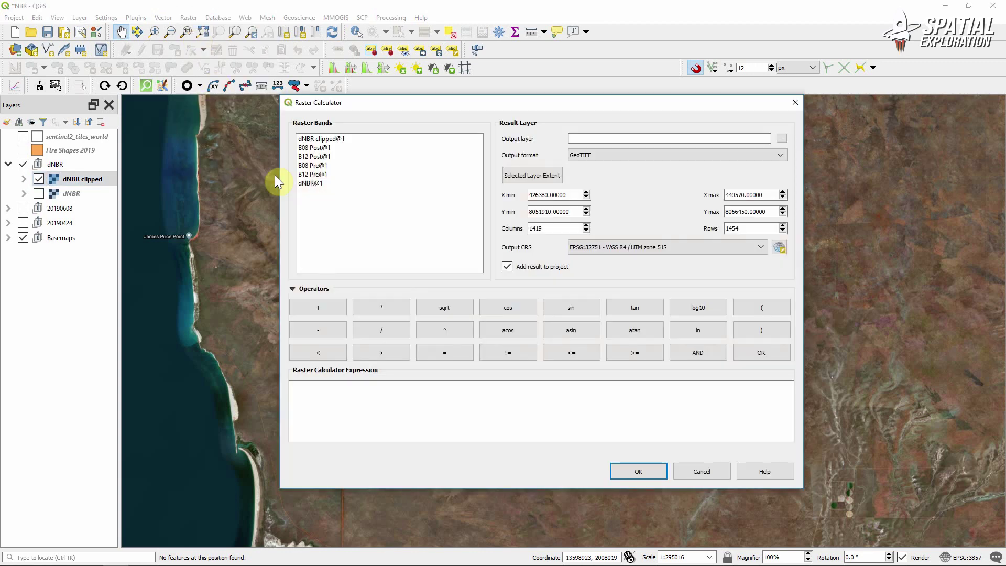
double_click(330, 138)
click(376, 390)
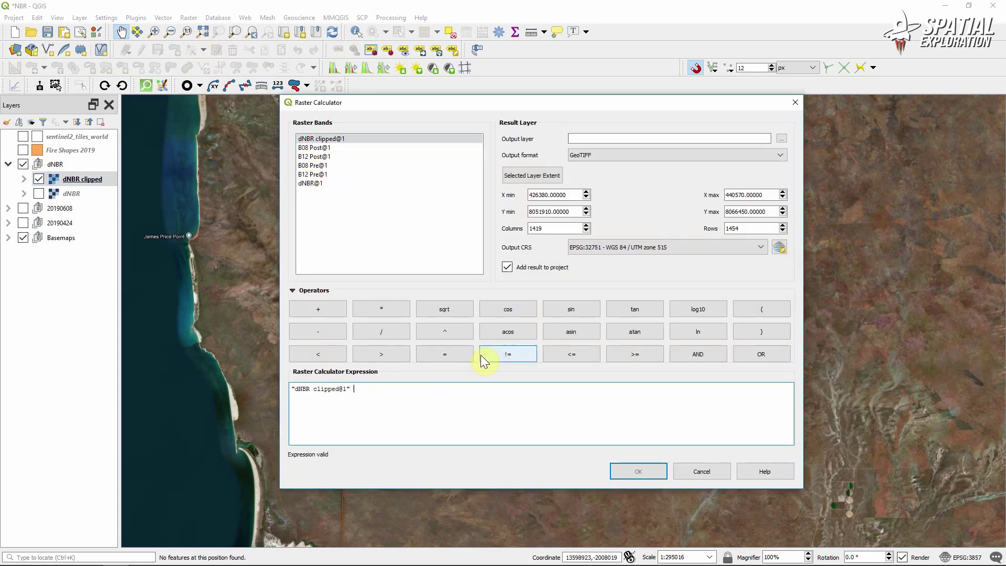
text(* 1000)
Set the output file to dNBR_clipped_FIREMON_SCALE in the dNBR folder and run the raster calculation
click(782, 138)
text(dN)
key(BackSpace)
key(BackSpace)
text(dNBR_clipped_FIREMON_SCALE)
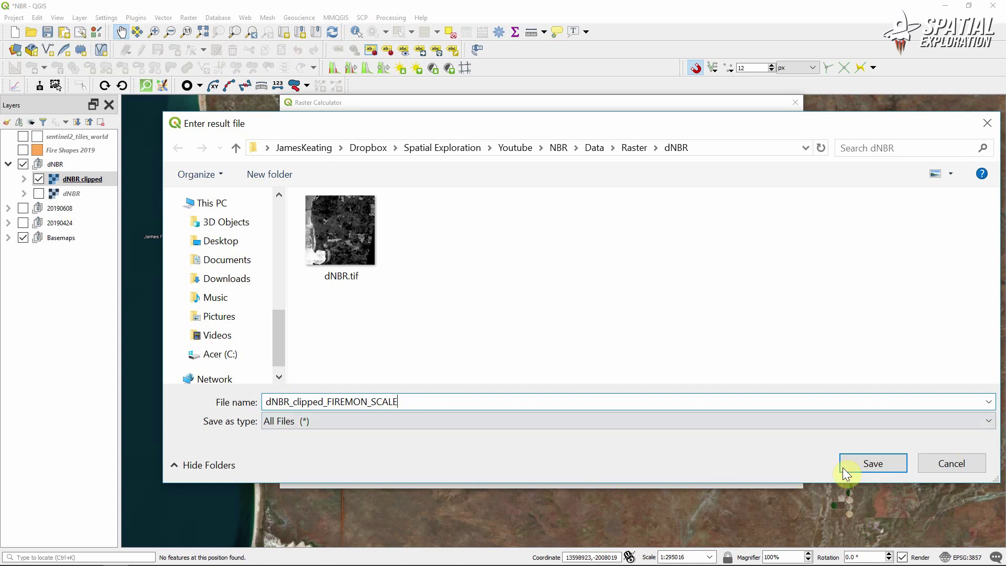
click(844, 465)
click(638, 472)
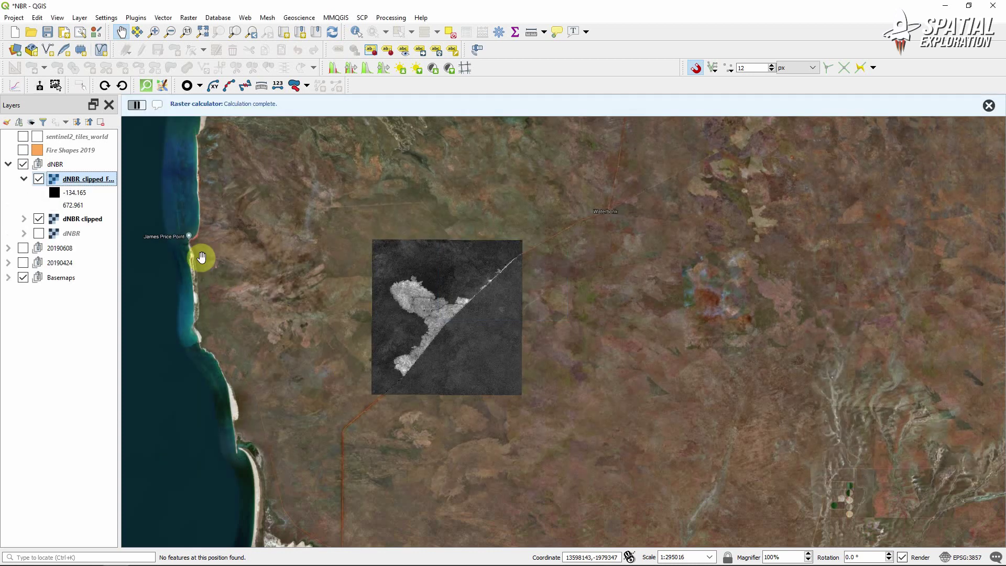
Switch to Firefox and highlight the low and moderate-low severity dNBR ranges in Table LA-2
mouse_move(274, 558)
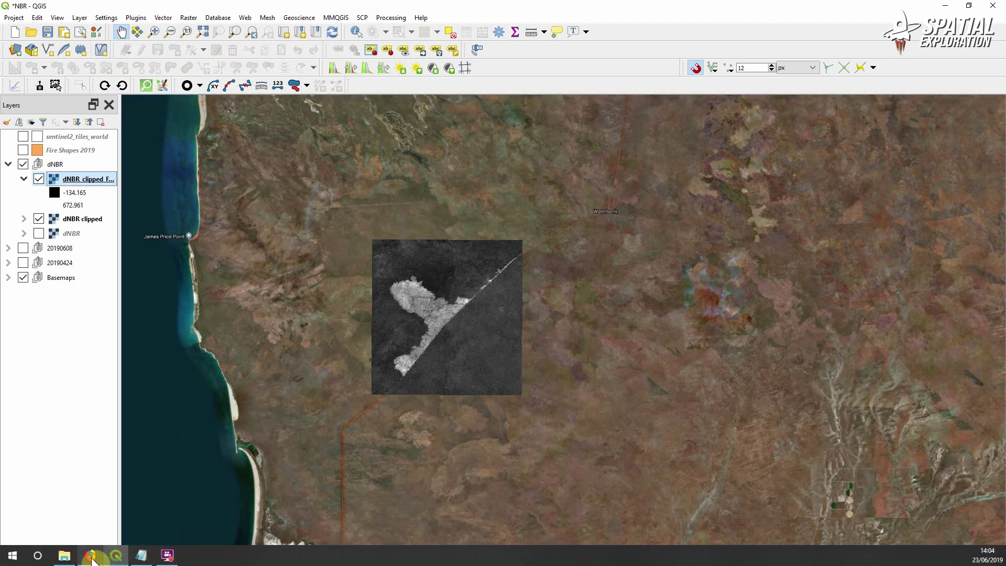
click(90, 556)
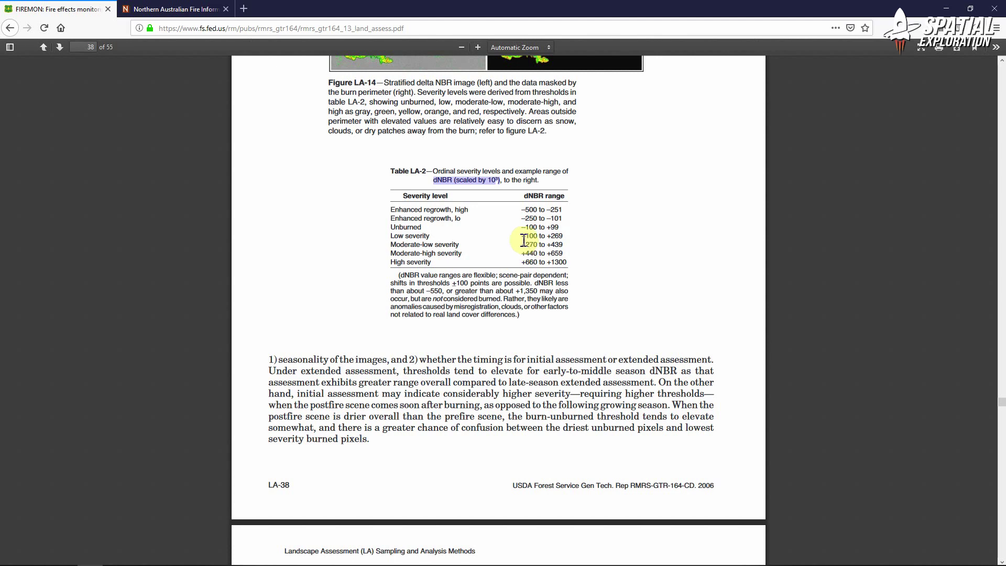
drag(522, 237, 567, 243)
Switch to QGIS and render the dNBR_clipped_FIREMON_SCALE layer as singleband pseudocolor with a minimum value of 299
click(115, 559)
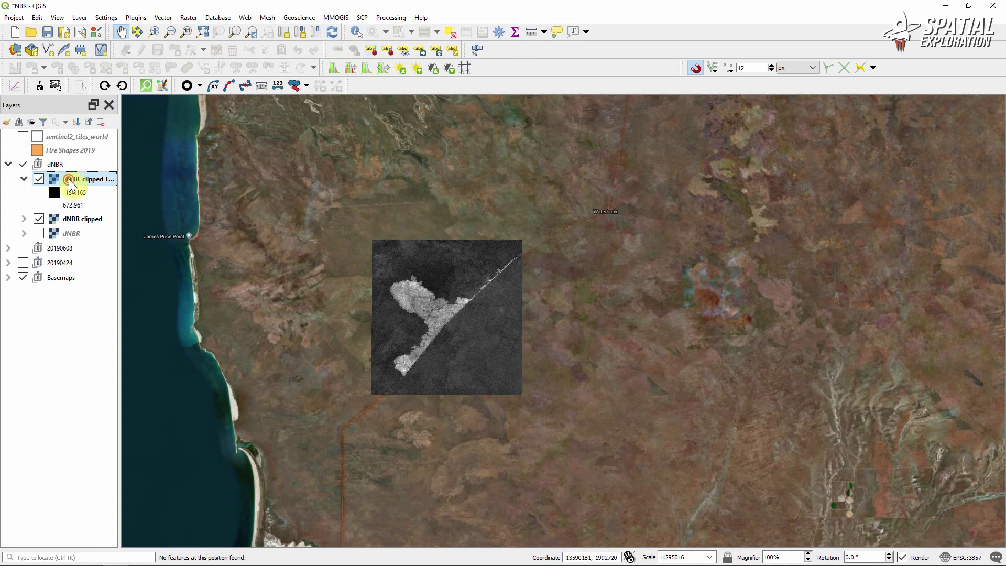
double_click(68, 179)
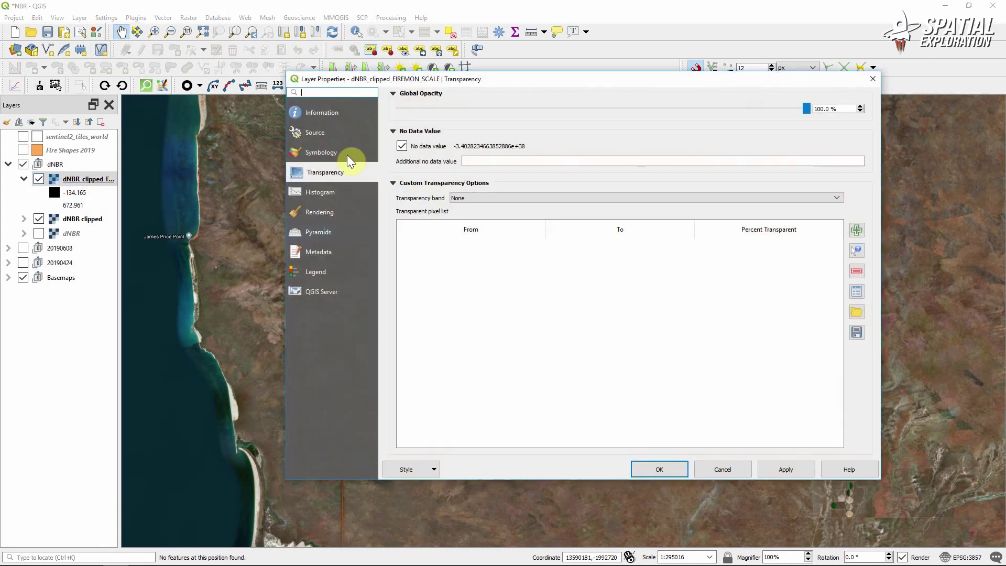
click(318, 153)
click(486, 163)
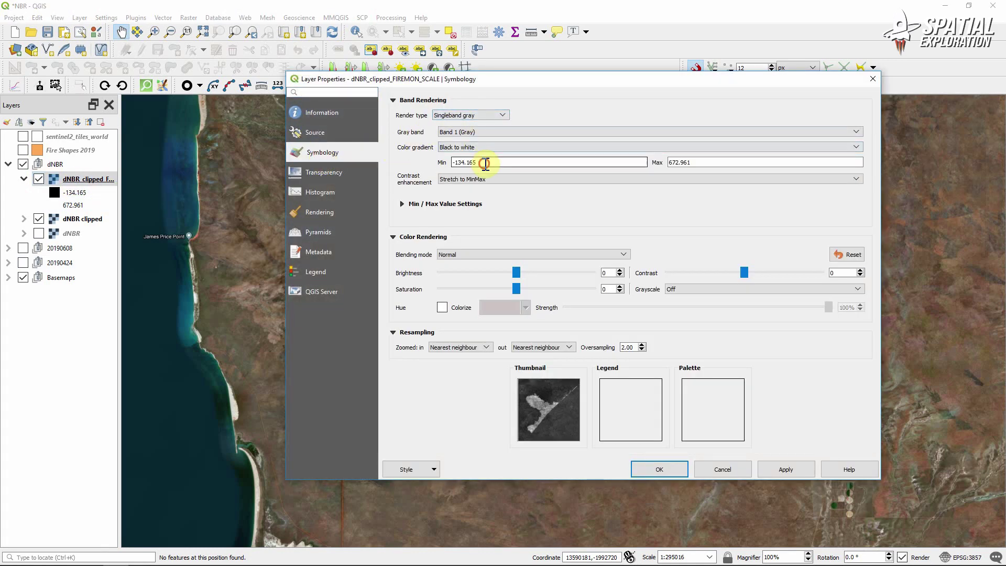
click(468, 115)
click(464, 141)
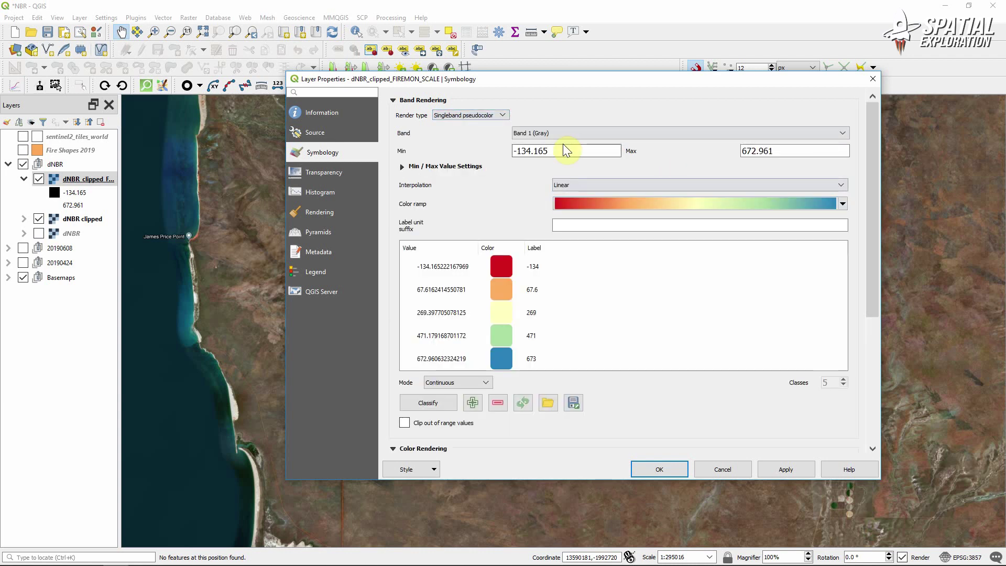
drag(559, 151, 487, 150)
text(299)
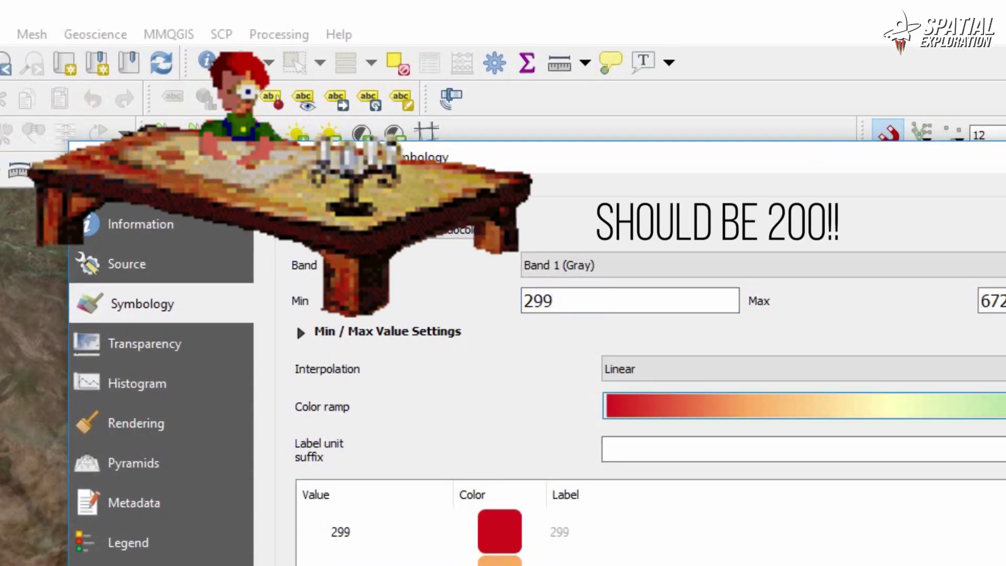
Invert the color ramp to run from blue to red, clip out of range values, and apply the symbology
click(728, 406)
click(713, 445)
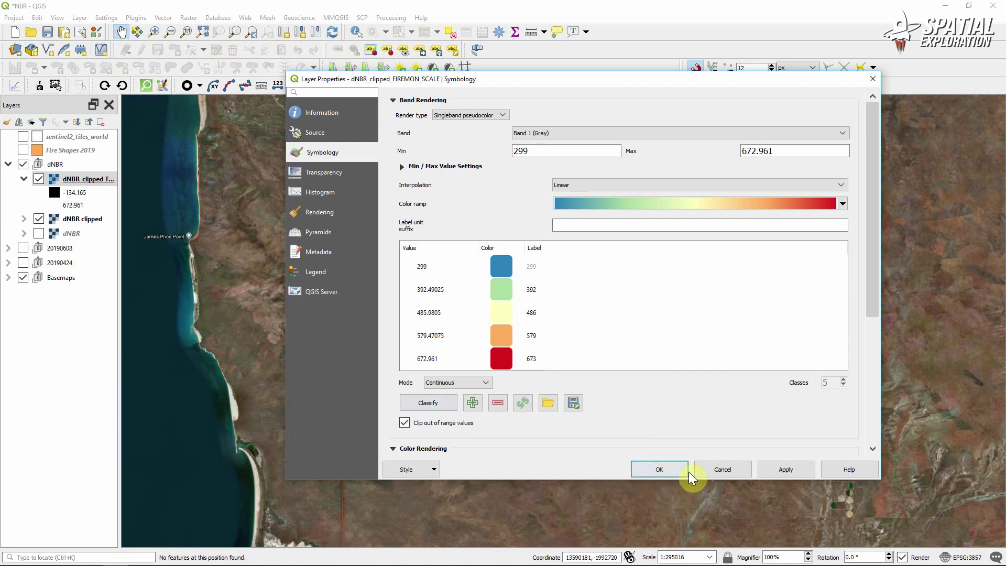
click(780, 468)
drag(558, 81, 527, 90)
click(610, 483)
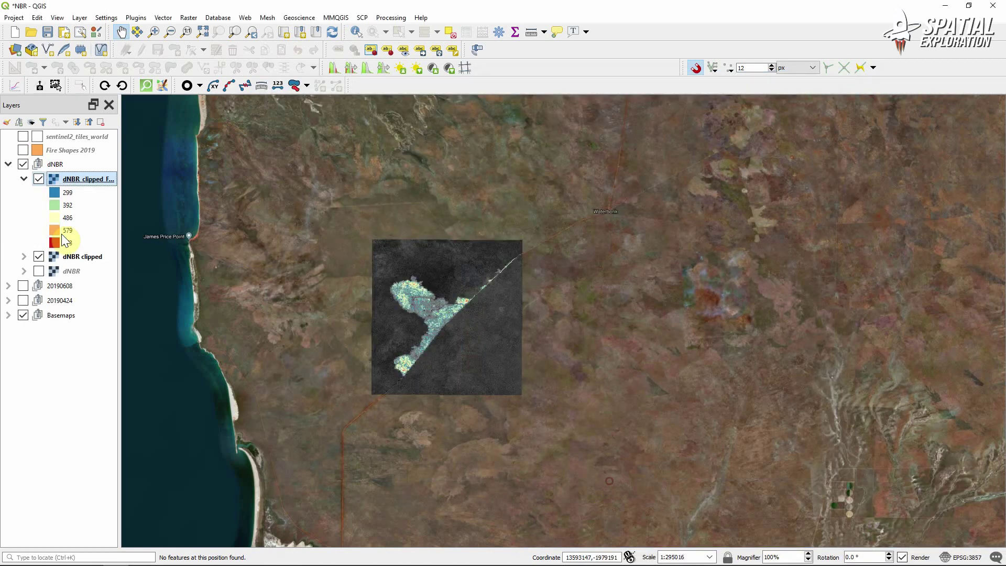
Hide the dNBR clipped layer and show the 20190424 group beneath the colored severity raster
click(38, 256)
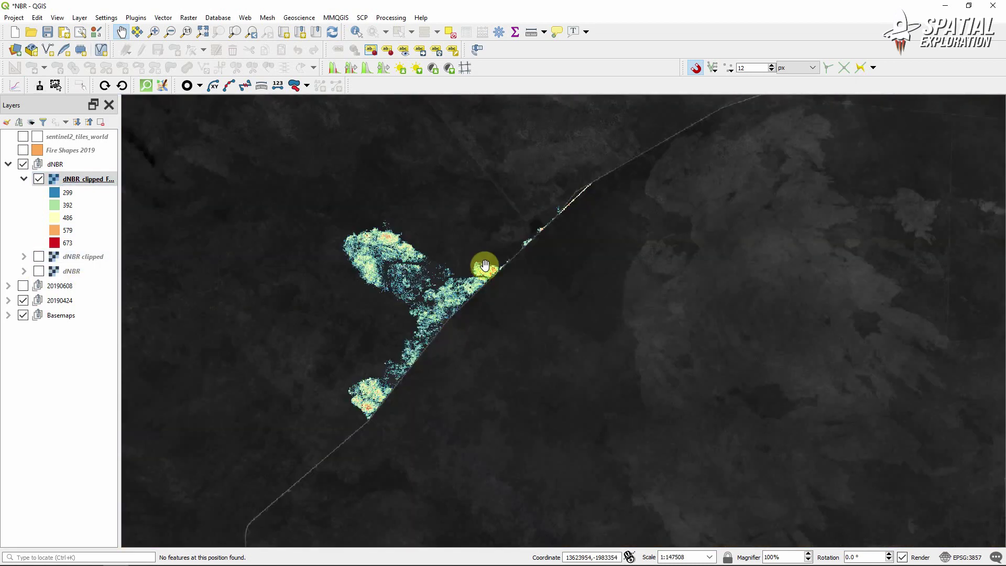
scroll(479, 269, up, 3)
scroll(467, 270, up, 2)
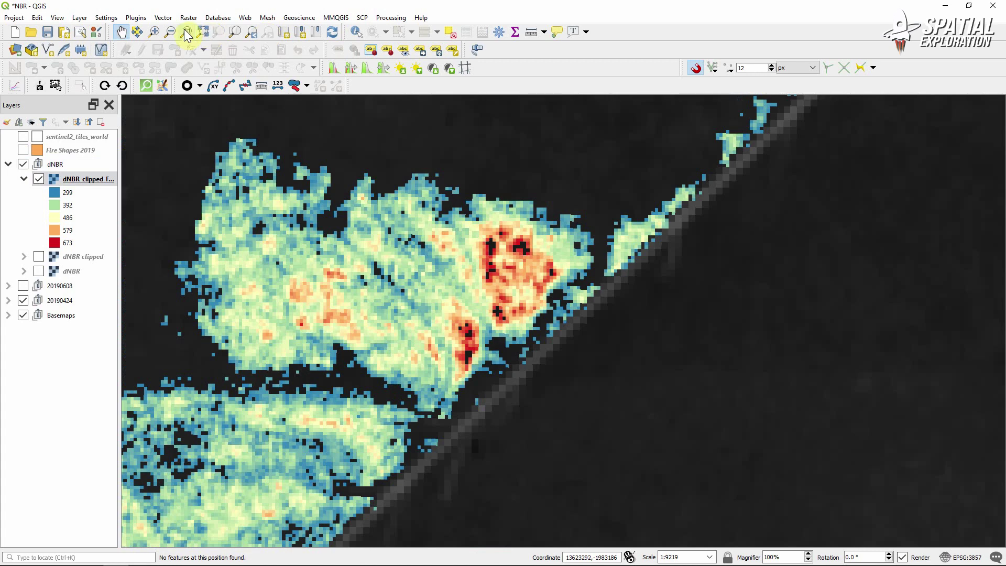
Identify the dNBR_clipped_FIREMON_SCALE value of a pixel in the red patch beside the road
click(354, 32)
click(489, 253)
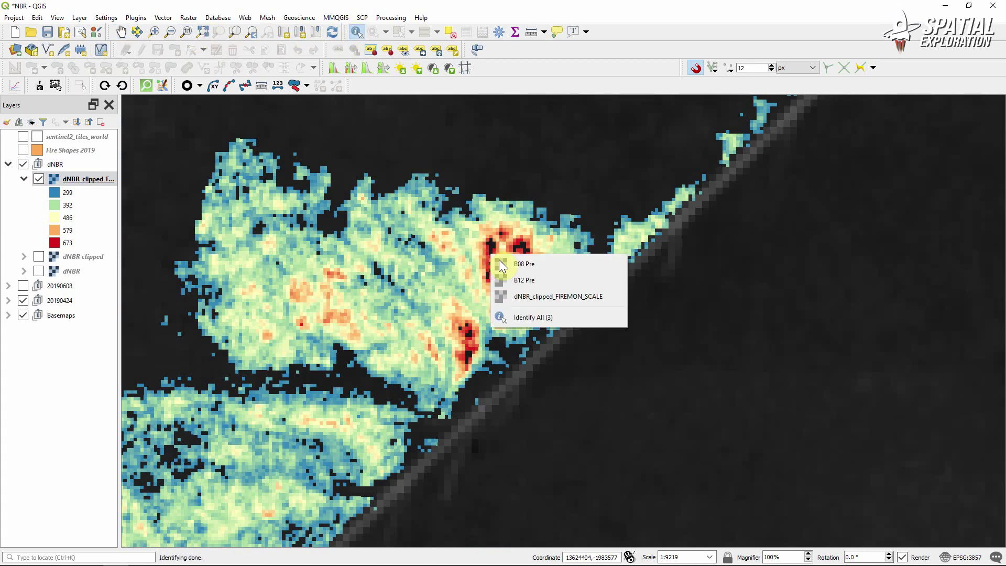
click(524, 297)
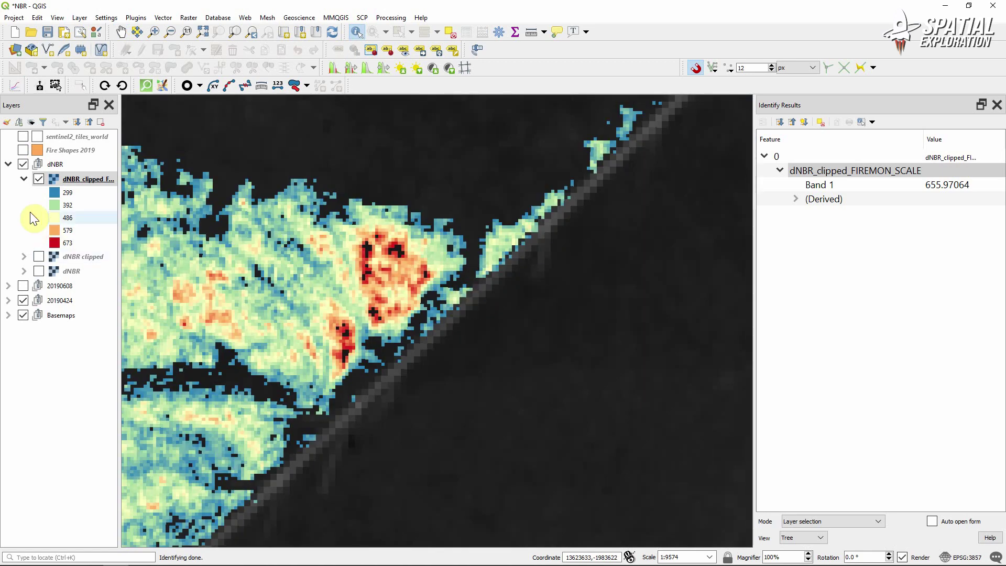
Hide the 20190424 group and identify FIREMON-scale dNBR values at several more pixels across the fire scar
click(23, 300)
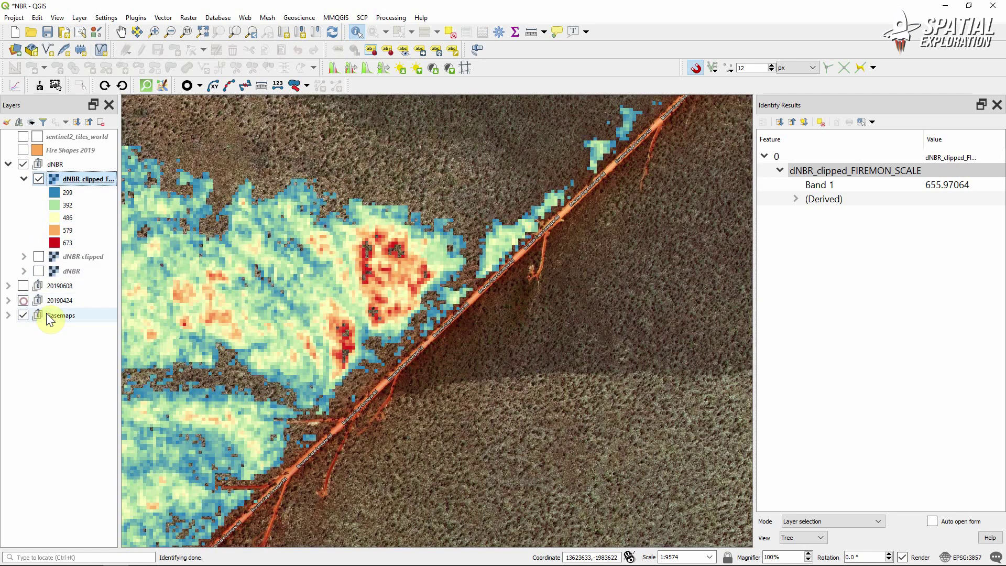
click(373, 287)
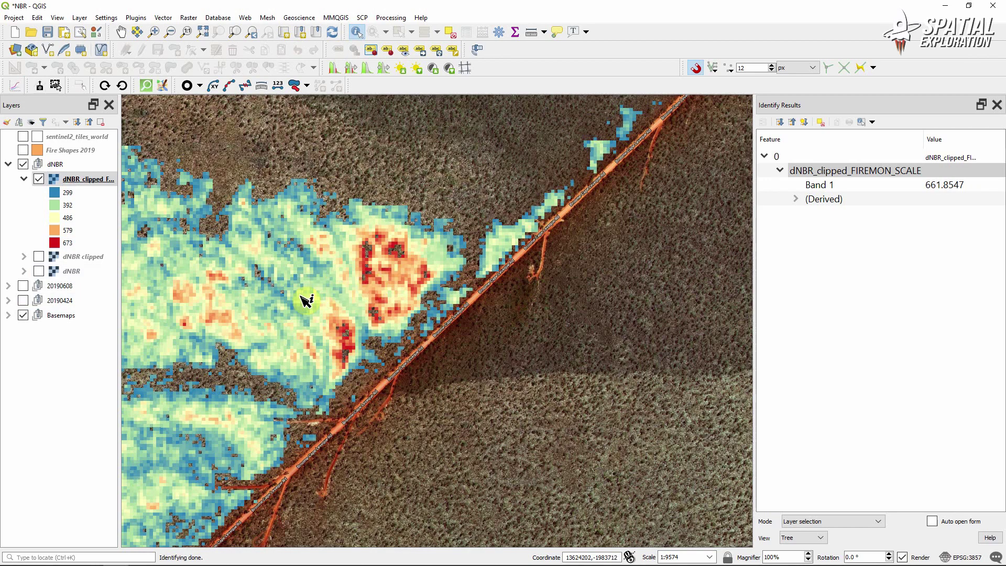
scroll(225, 260, up, 1)
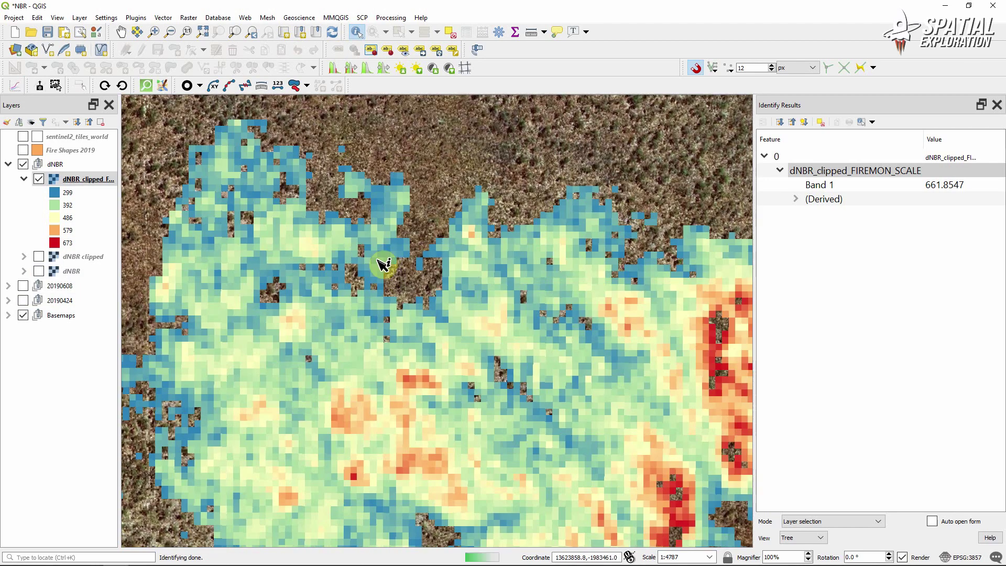
scroll(372, 364, down, 4)
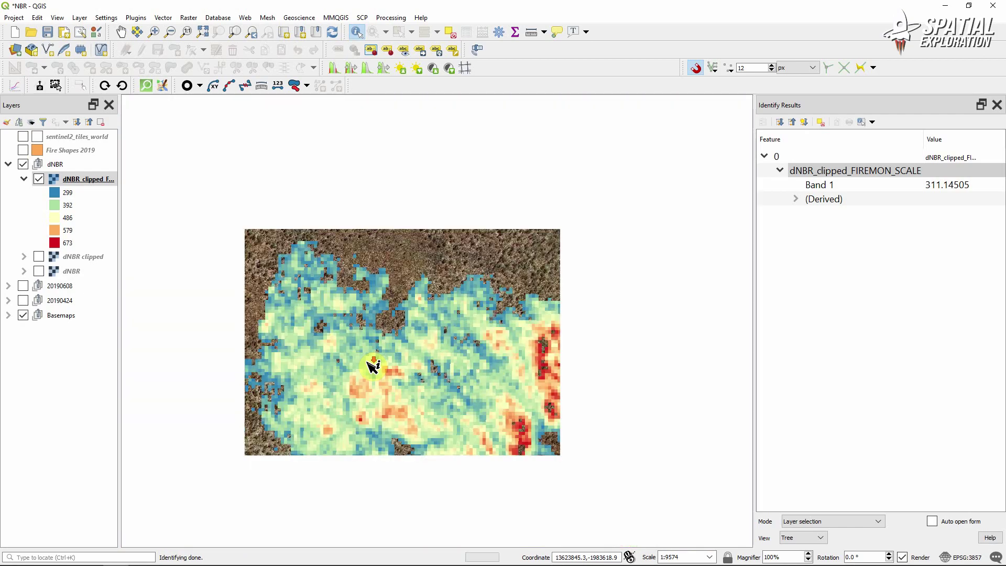
scroll(357, 371, up, 4)
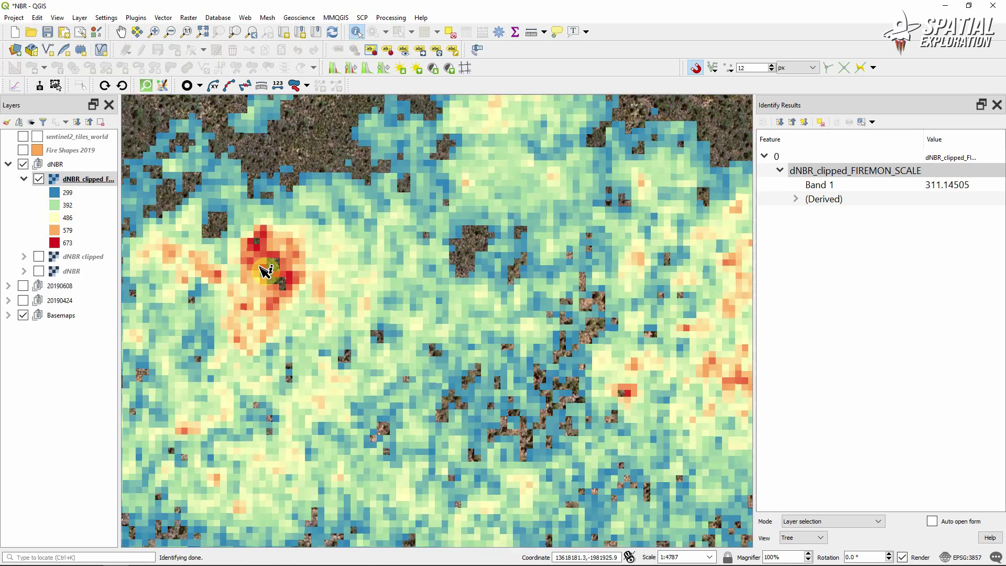
click(296, 283)
click(381, 329)
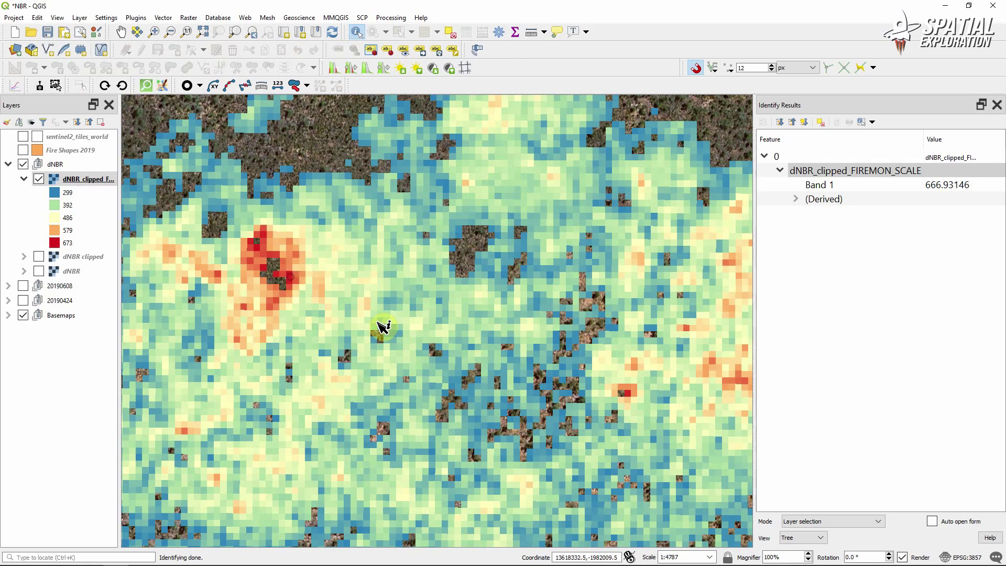
scroll(382, 330, down, 2)
Switch to Firefox and highlight the high severity dNBR range, +660 to +1300, in Table LA-2
mouse_move(148, 559)
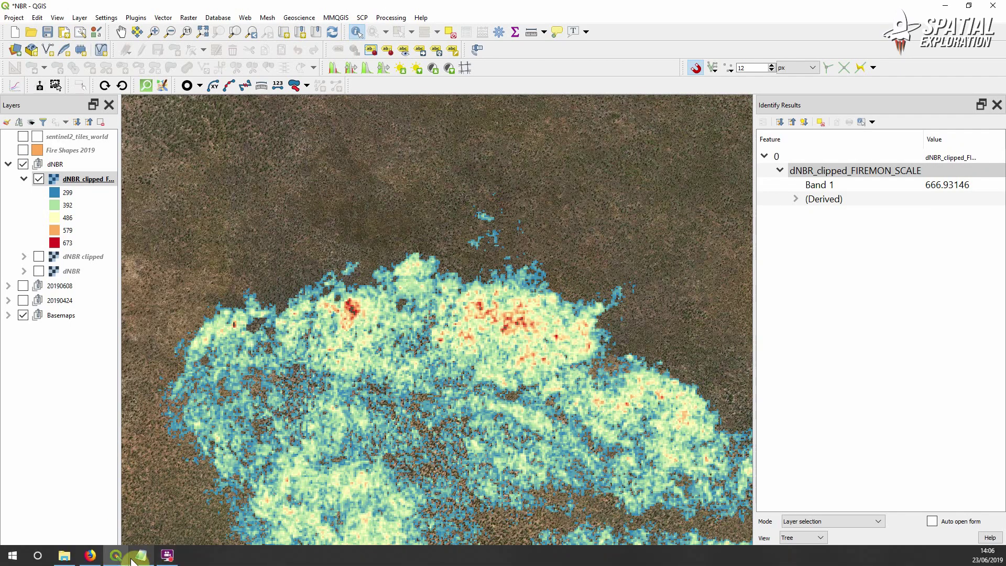
click(90, 555)
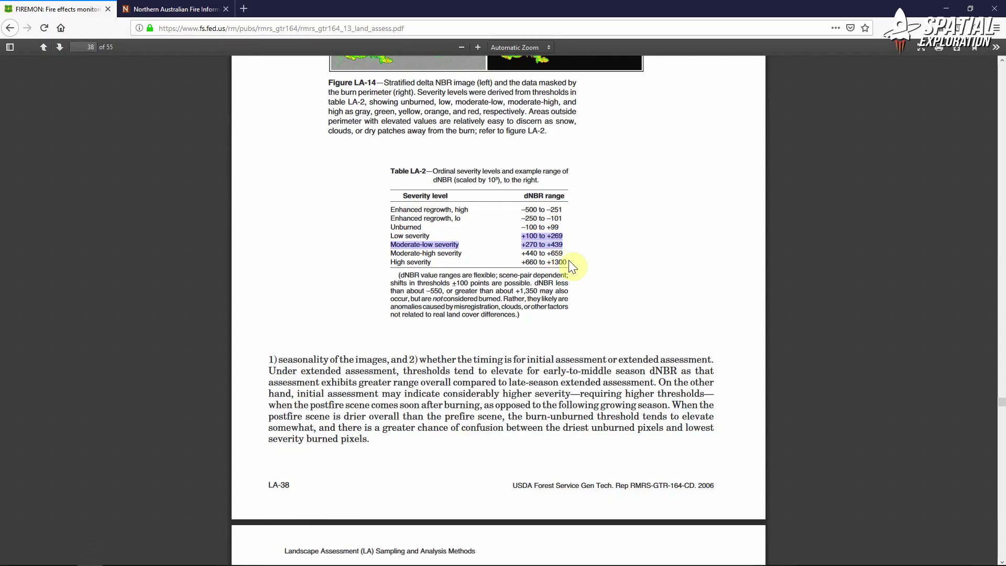
drag(565, 263, 517, 262)
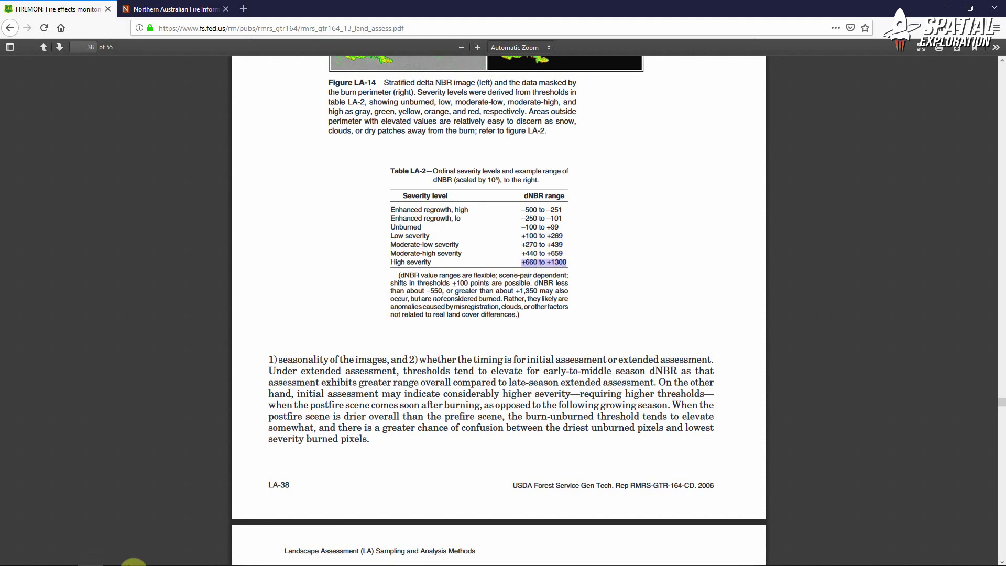
Switch back to QGIS, show the FIREMON-scale raster's full extent and close the identify results
click(116, 556)
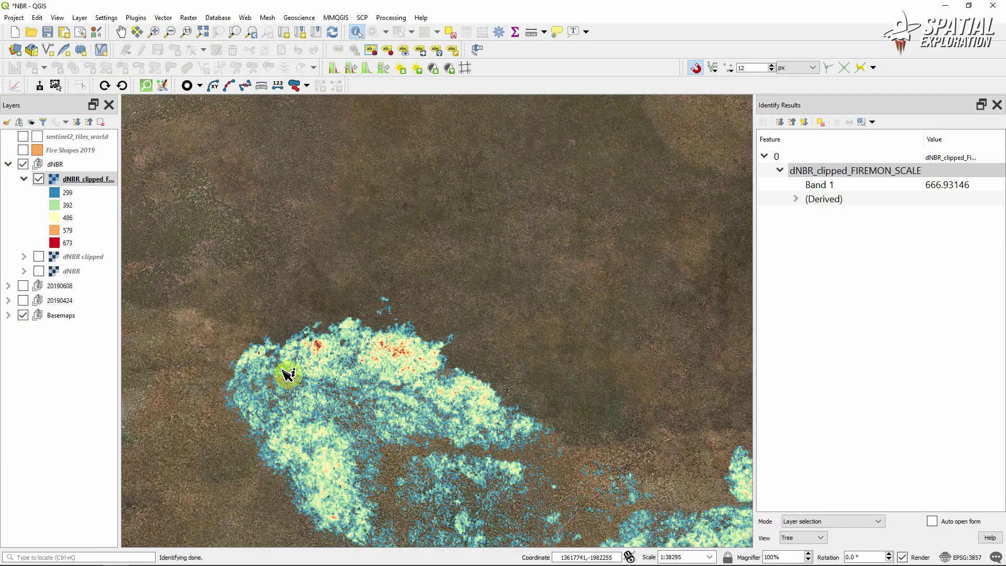
drag(288, 375, 308, 253)
right_click(68, 178)
click(142, 192)
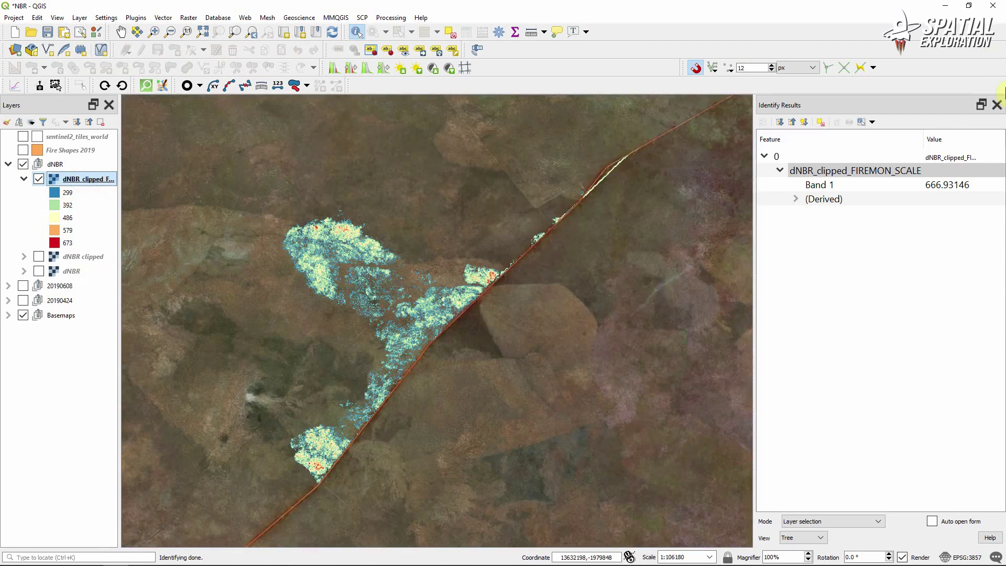
click(996, 106)
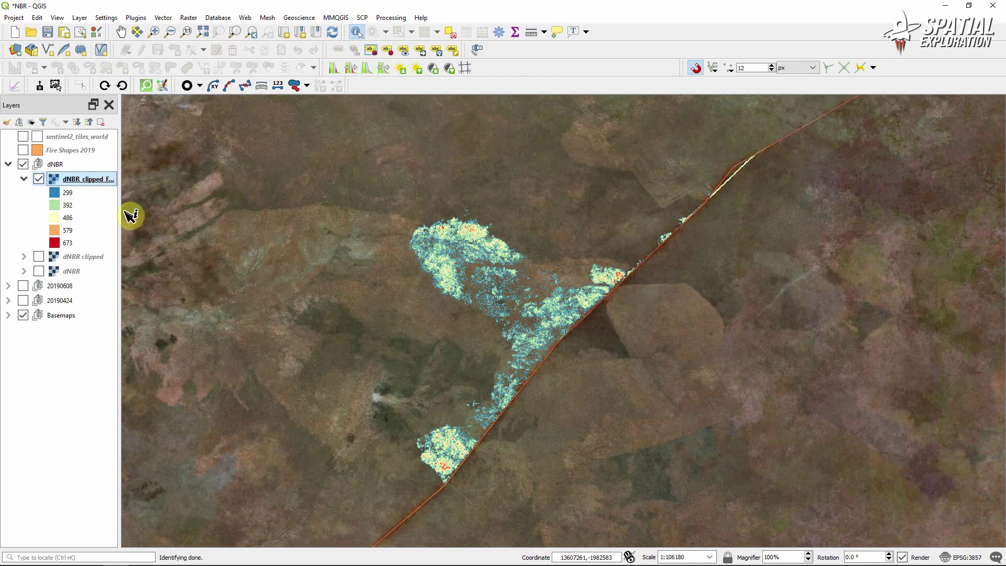
Start a Raster Calculator threshold expression on the band dNBR_clipped_FIREMON_SCALE@1
click(24, 178)
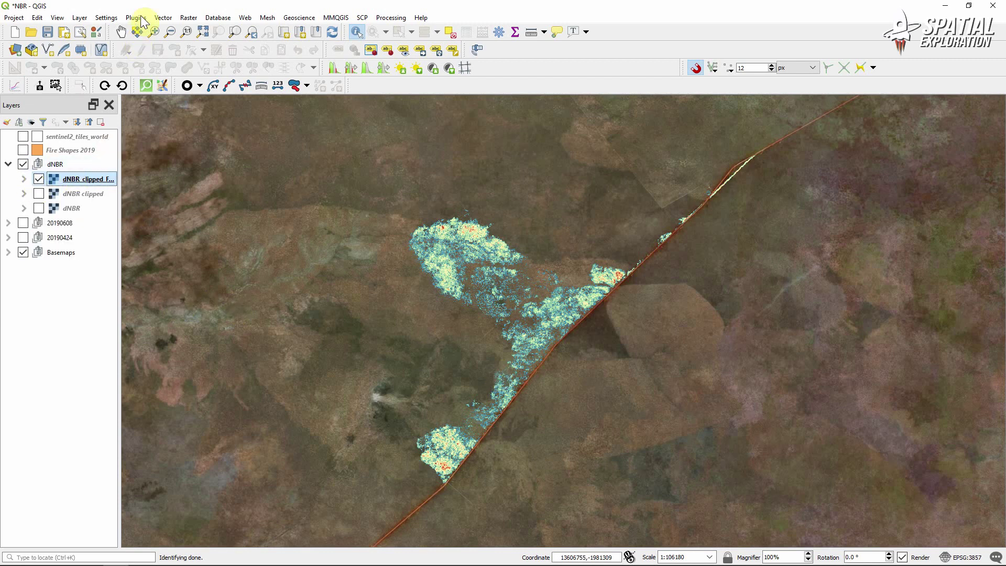
click(195, 19)
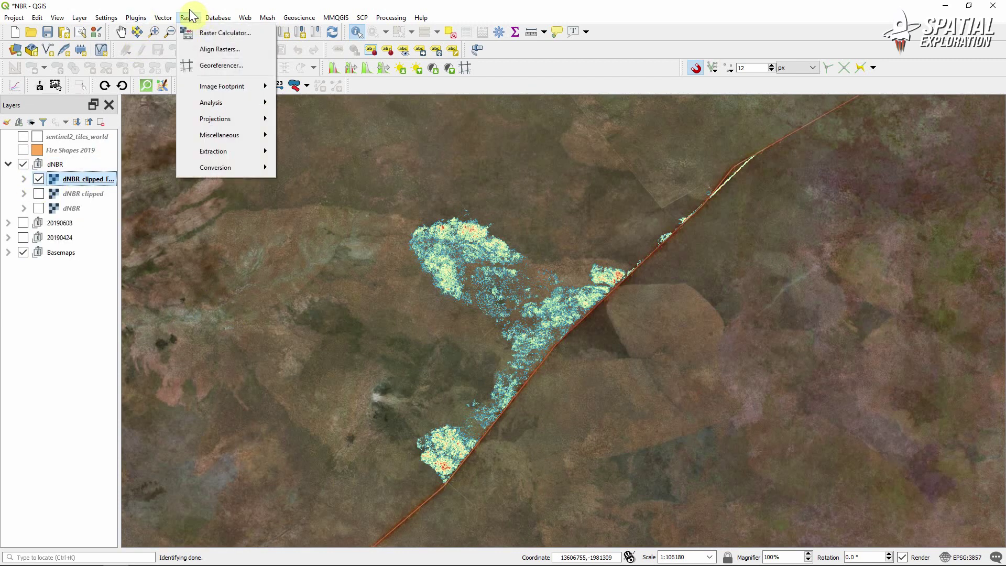
click(220, 33)
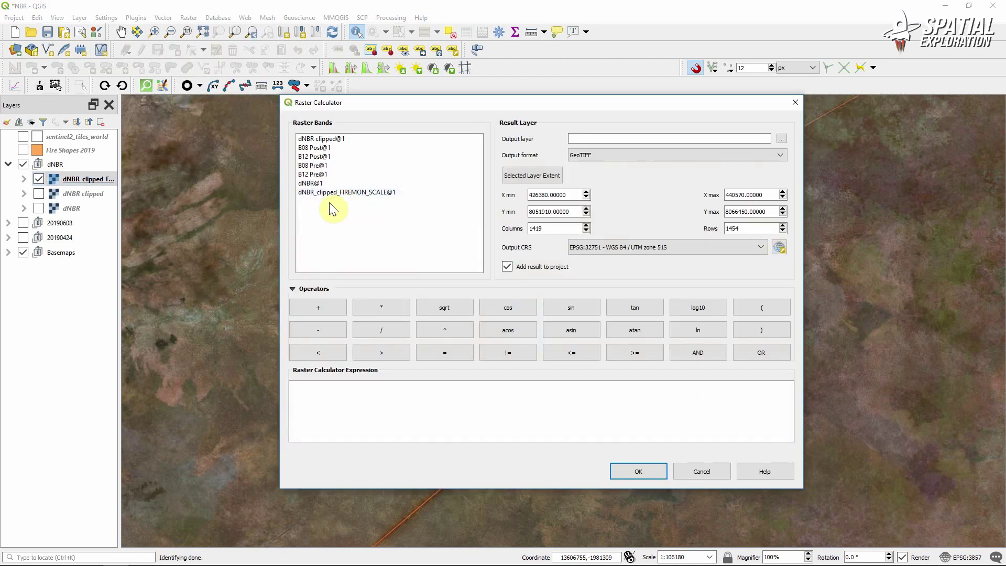
double_click(322, 193)
click(402, 396)
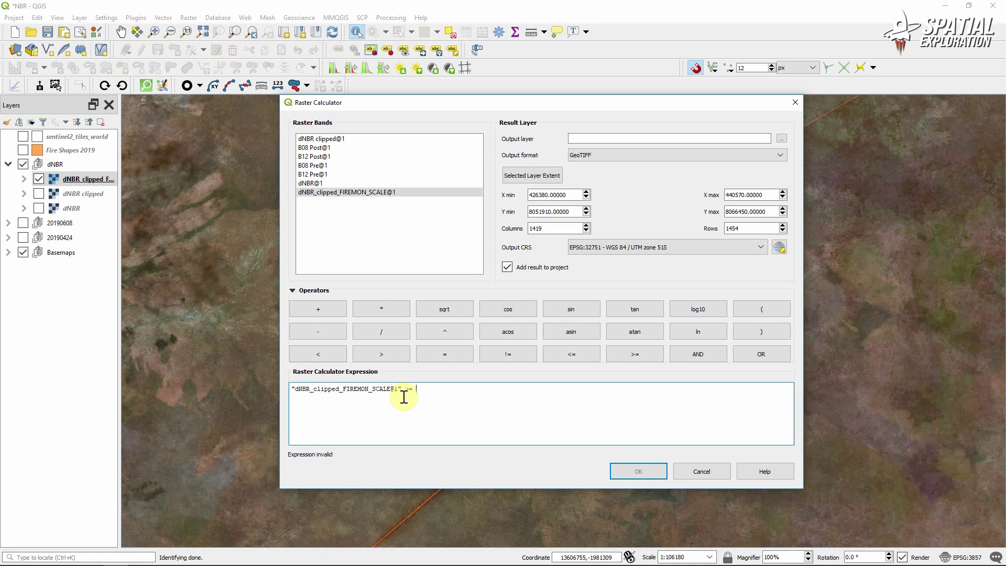
Set the calculator's output file to dNBR_clipped_FIREMON_SCALE_reclassified.tif in the dNBR folder and run the calculation
click(782, 139)
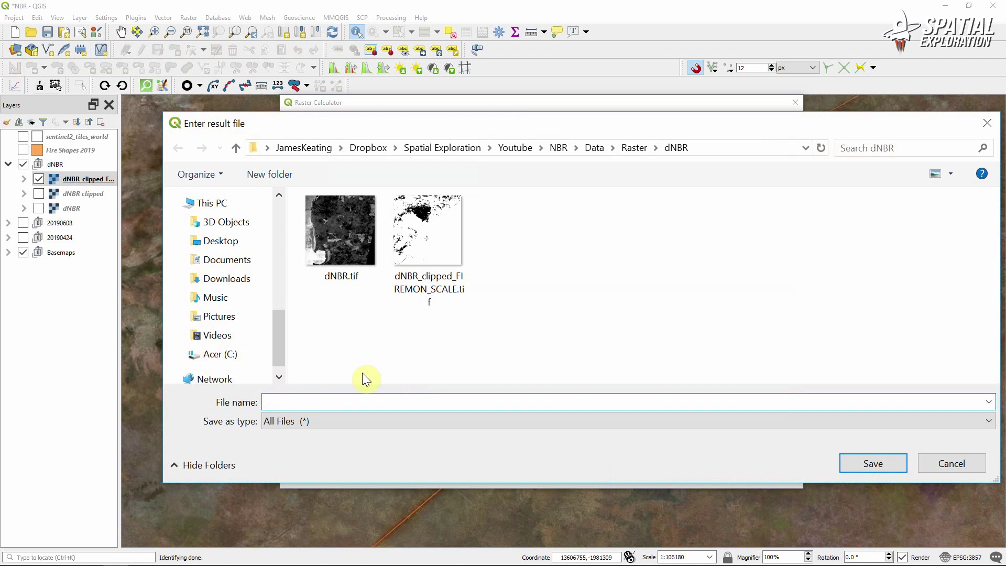
text(dNBR)
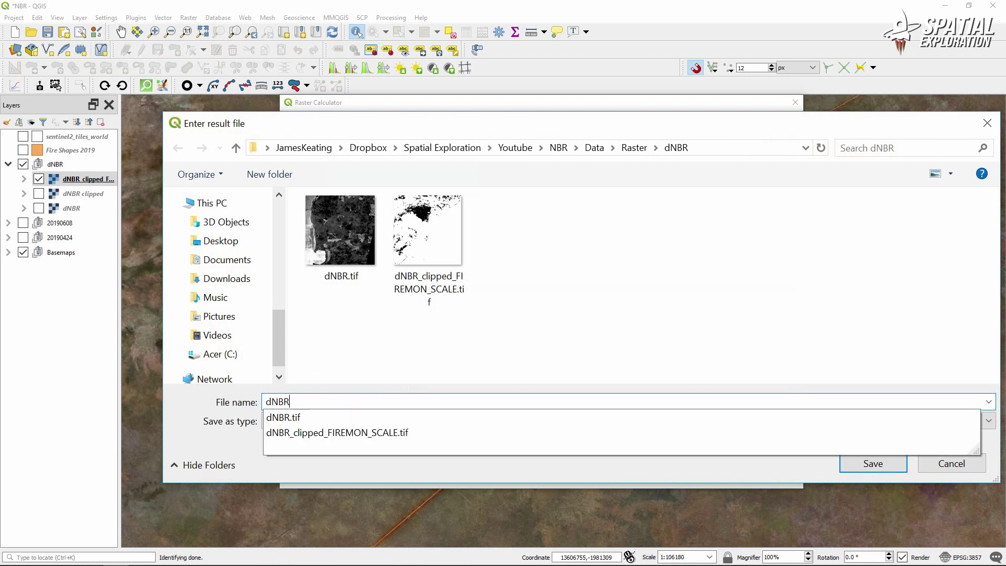
text(_clipp)
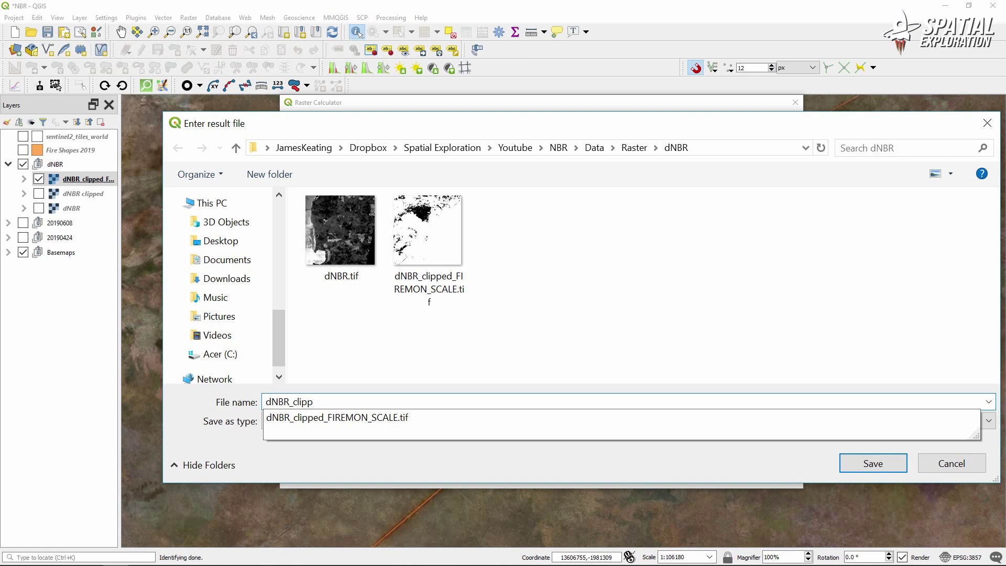
key(Down)
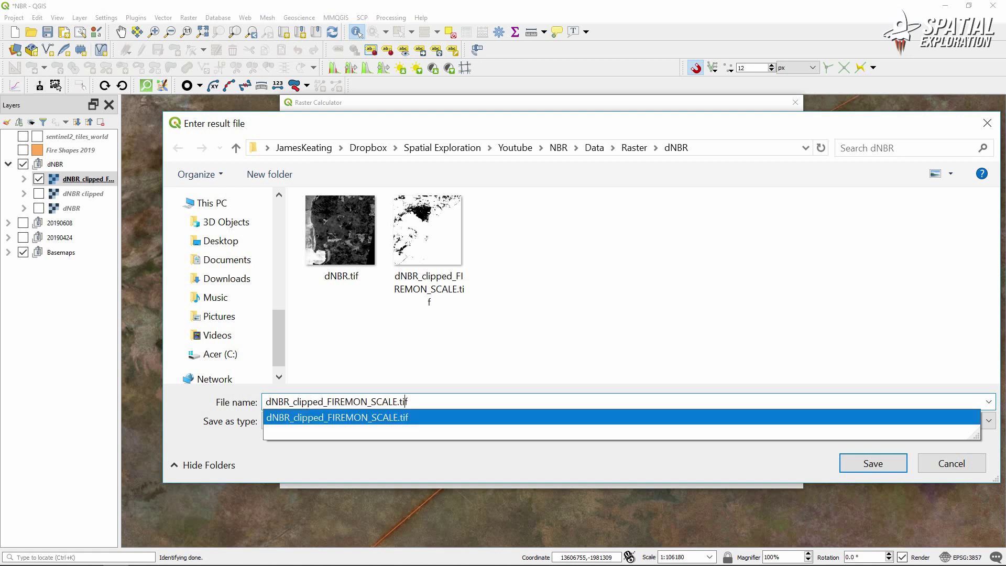
key(Left)
key(Left)
key(Left)
key(Left)
text(_r)
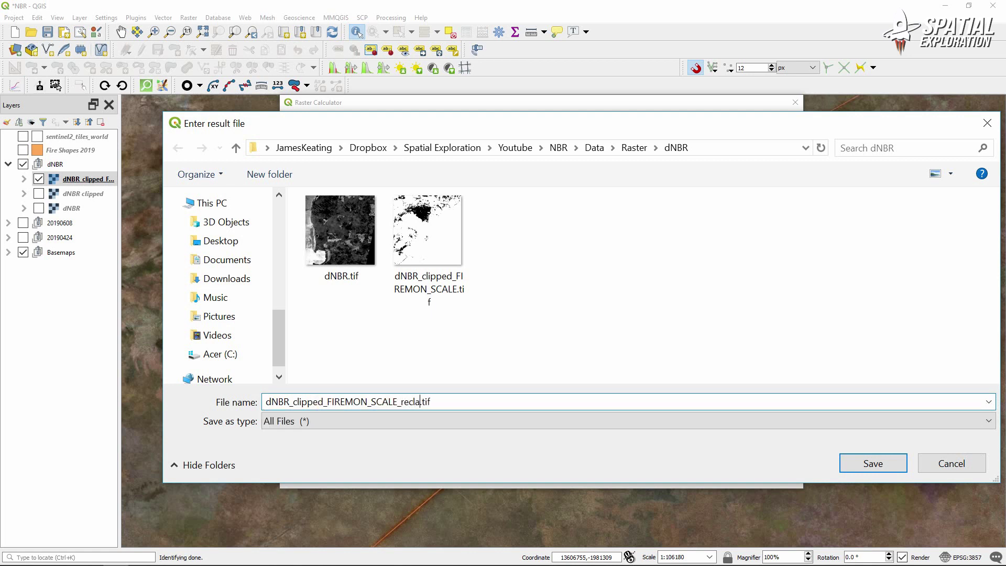
click(871, 465)
click(638, 469)
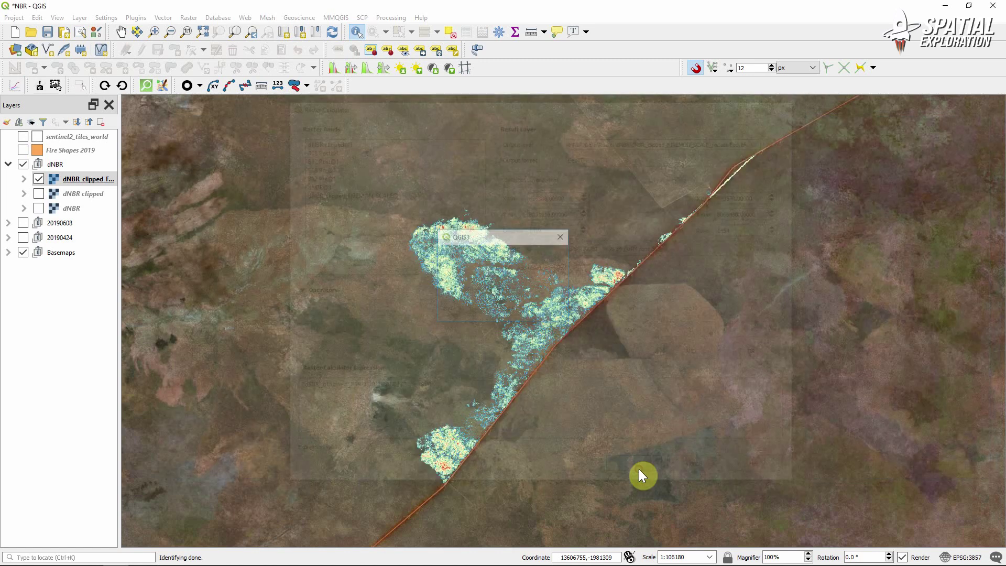
Set 0 as the additional no data value of the reclassified raster and hide the unclassified FIREMON-scale raster
double_click(79, 179)
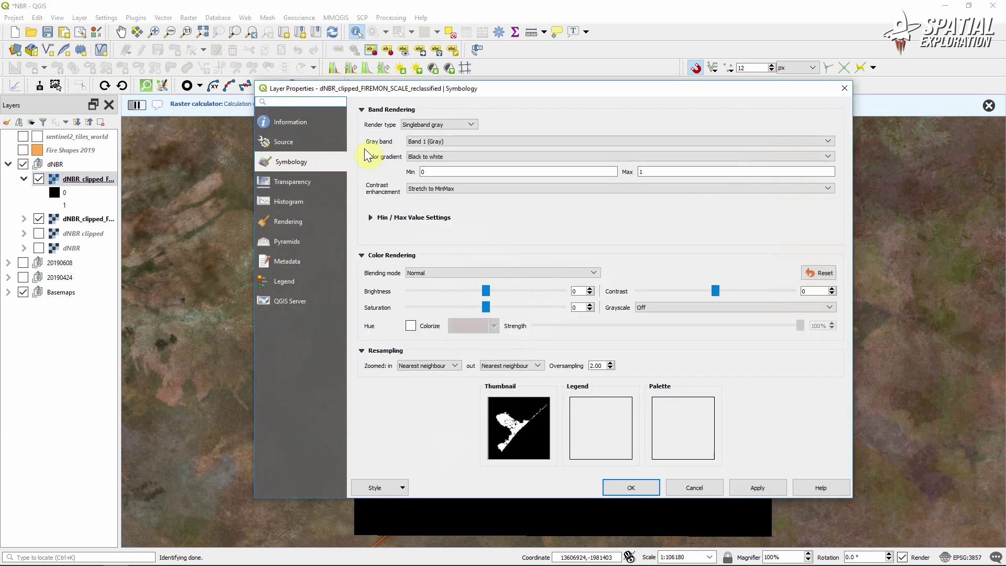
click(284, 186)
click(455, 171)
text(0)
click(758, 487)
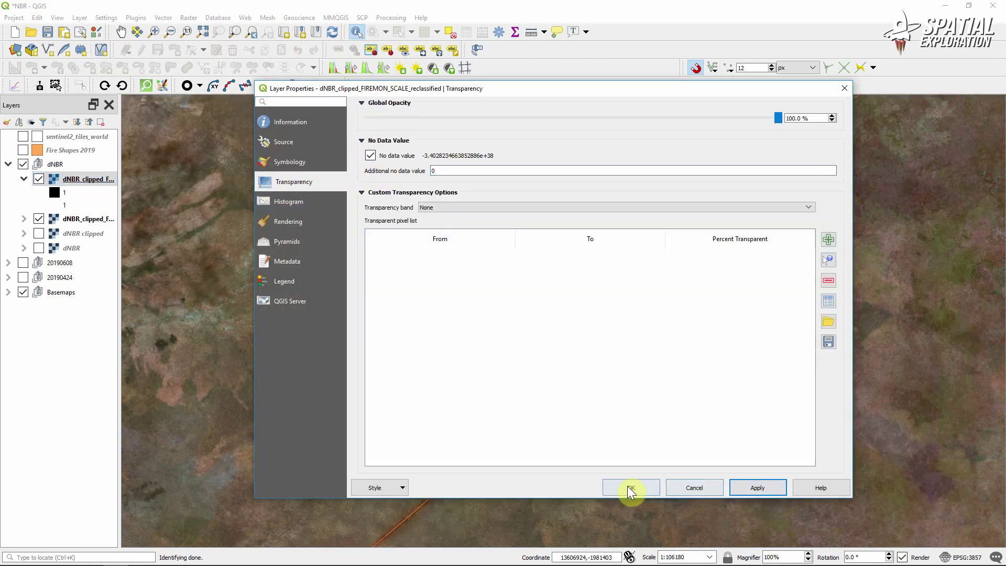
click(631, 487)
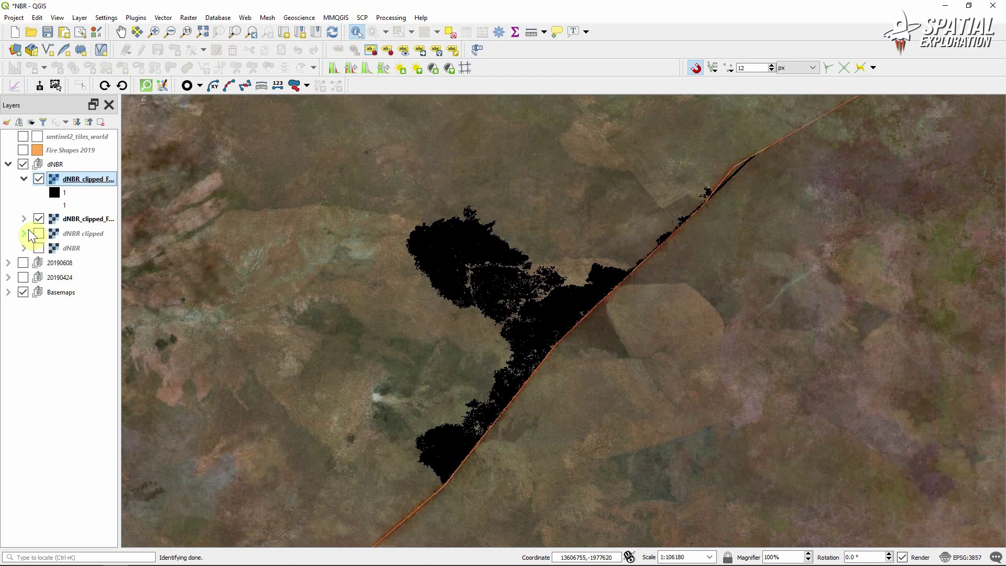
click(38, 219)
Polygonize the reclassified raster into a temporary vector layer, naming the created field Burn scar
click(188, 17)
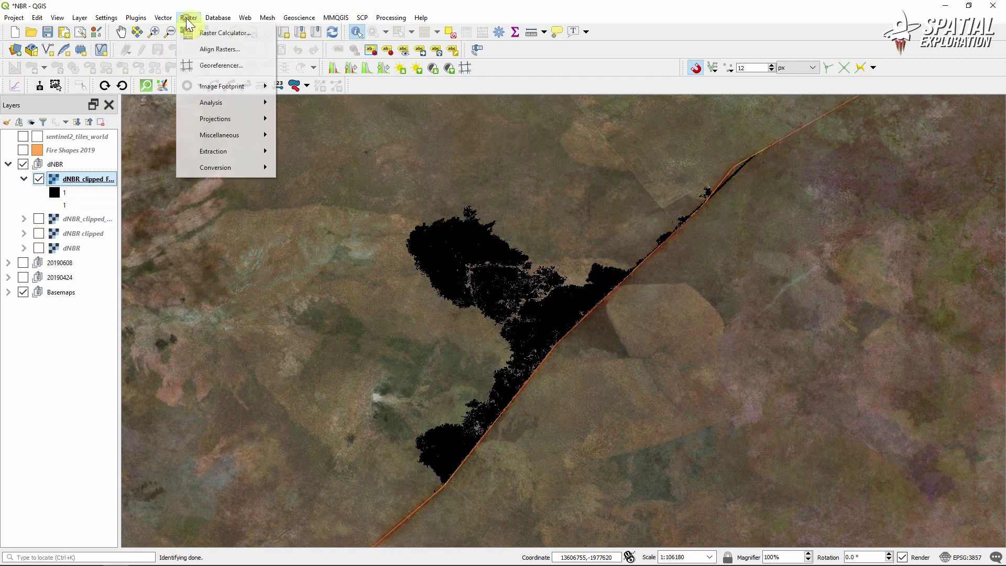
mouse_move(230, 165)
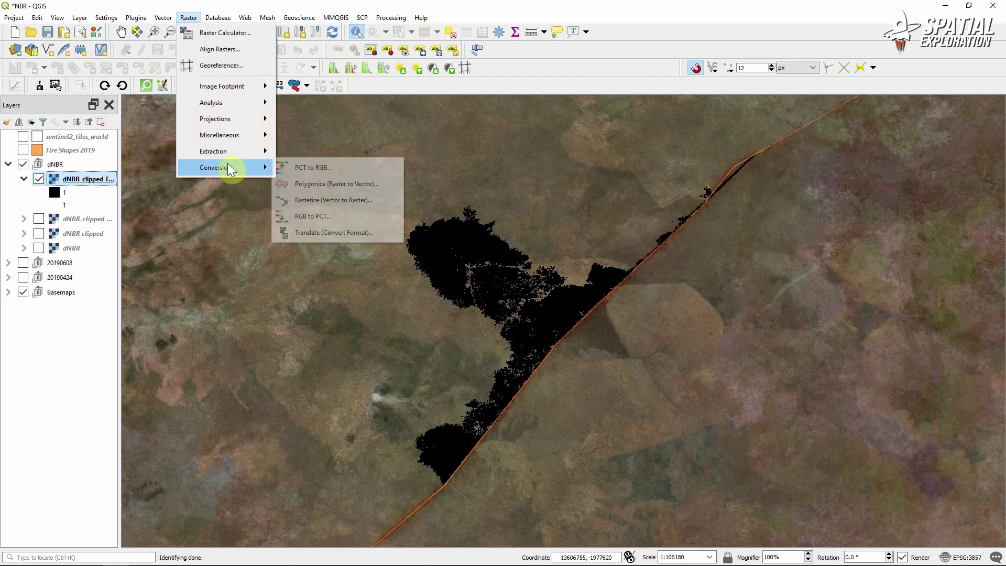
click(324, 184)
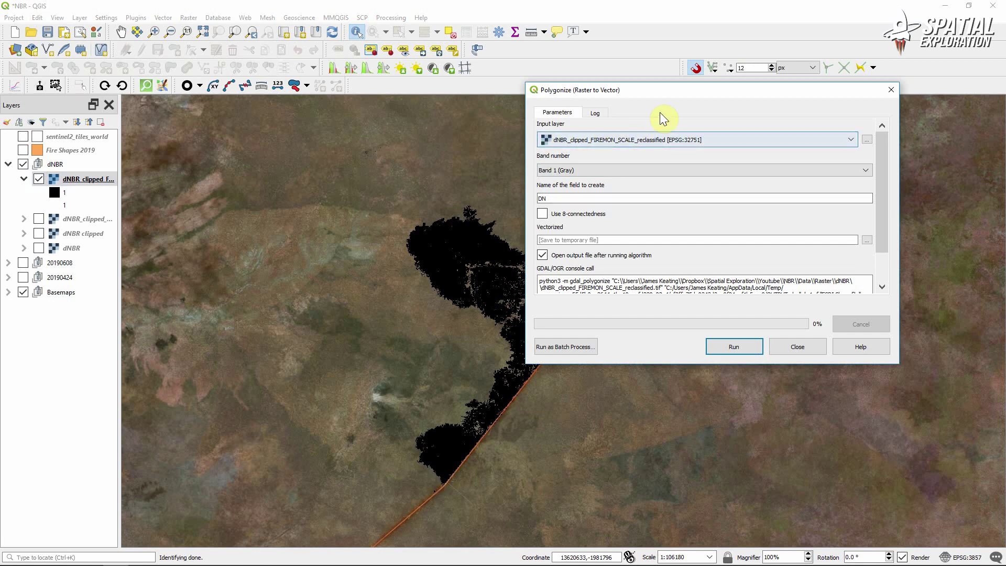
drag(655, 93, 552, 107)
drag(511, 212, 396, 214)
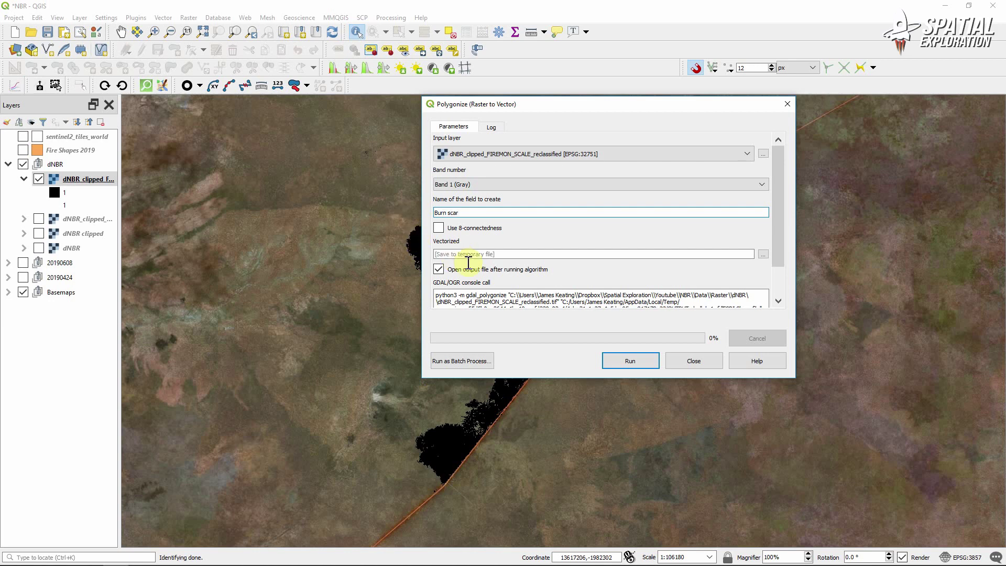
click(617, 361)
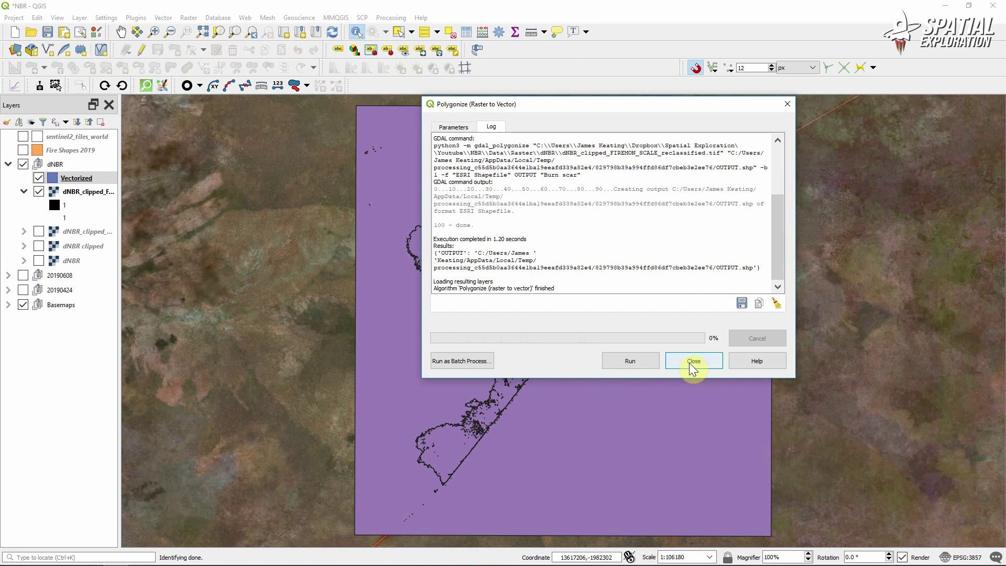
click(689, 363)
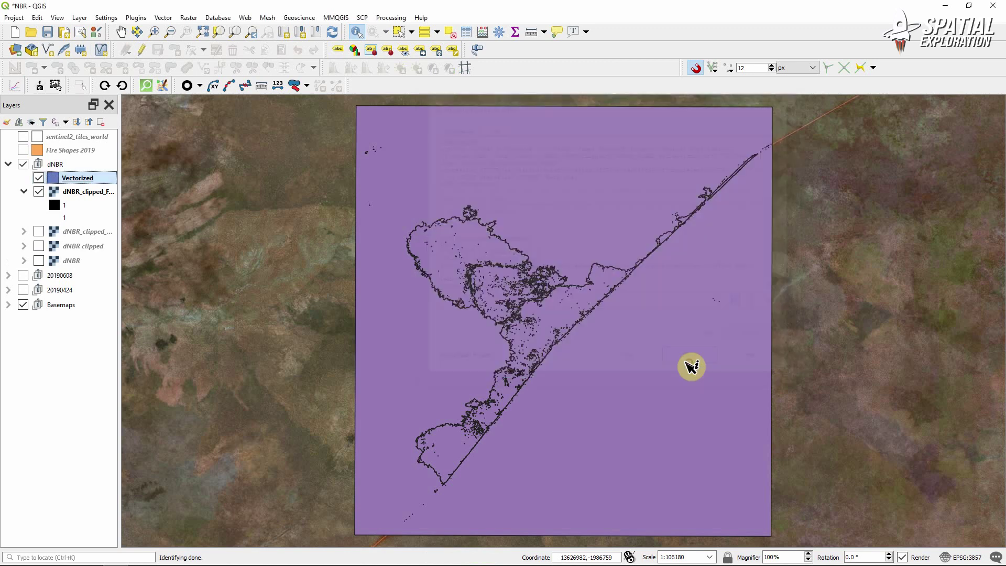
Filter the Vectorized layer with the expression "Burn scar" = 1
right_click(76, 181)
click(143, 382)
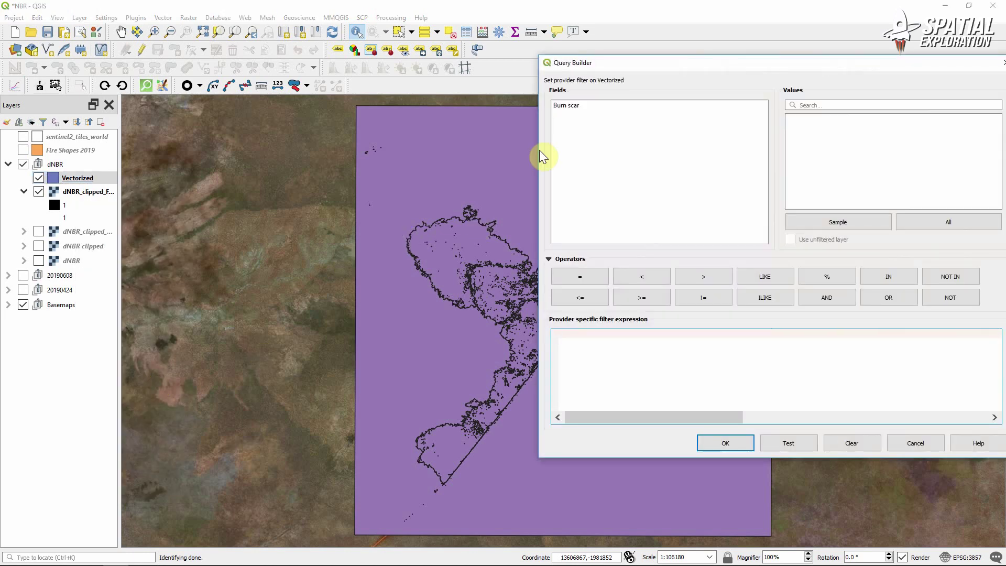
drag(597, 63, 431, 90)
double_click(417, 134)
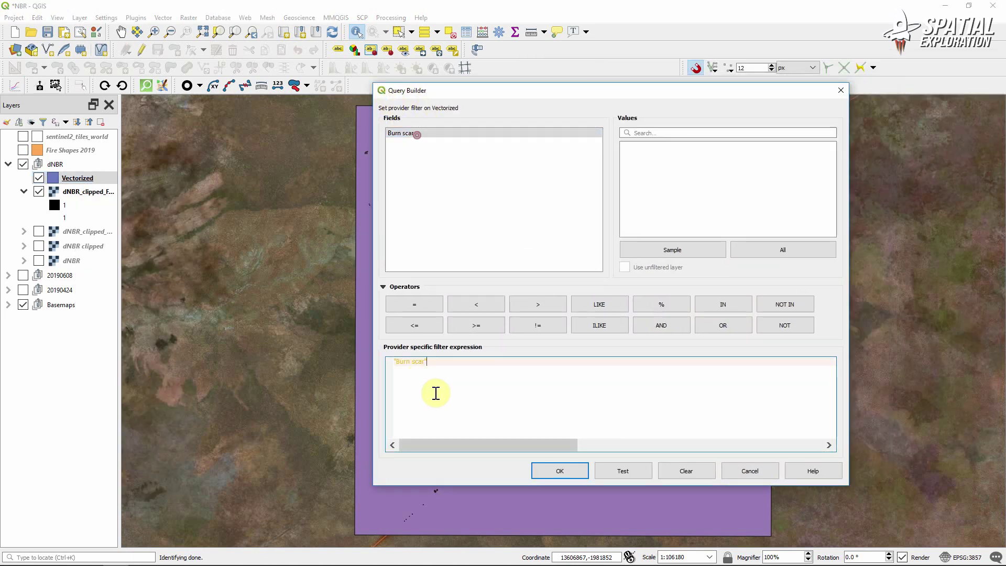
text(1)
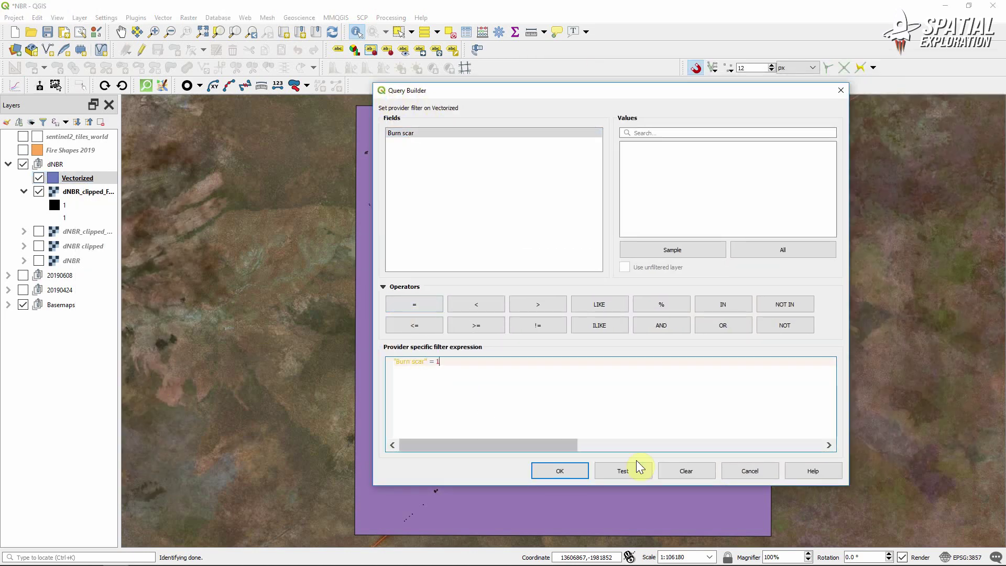
click(567, 471)
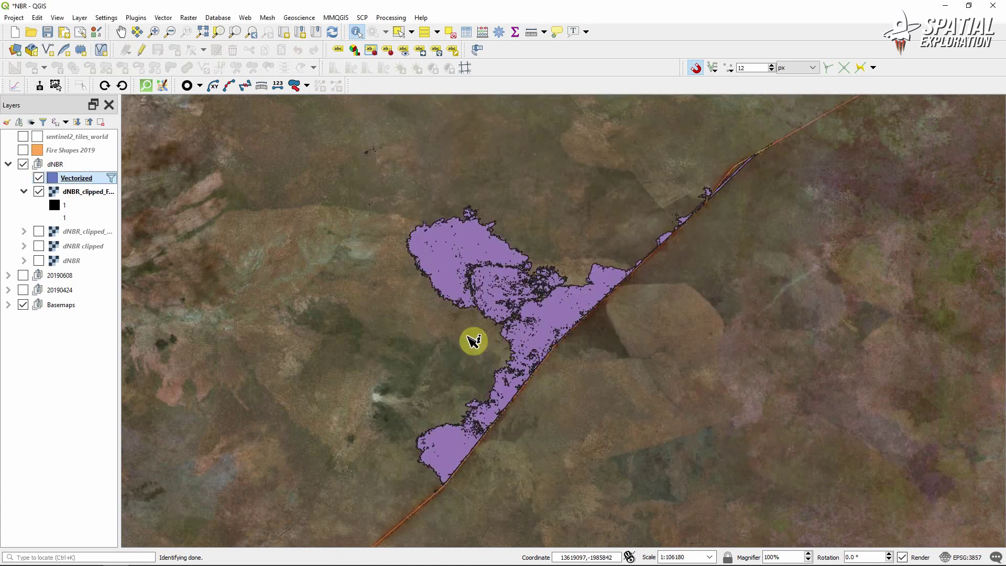
Hide the Basemaps group and delete the stray polygons northwest of the burn scar from the Vectorized layer
click(23, 304)
scroll(328, 219, down, 1)
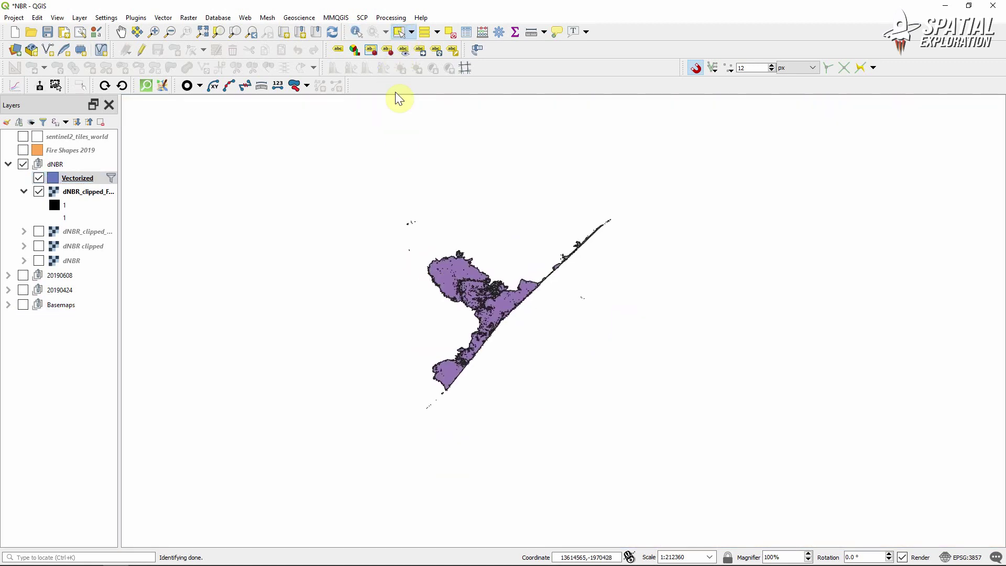
drag(394, 262, 425, 209)
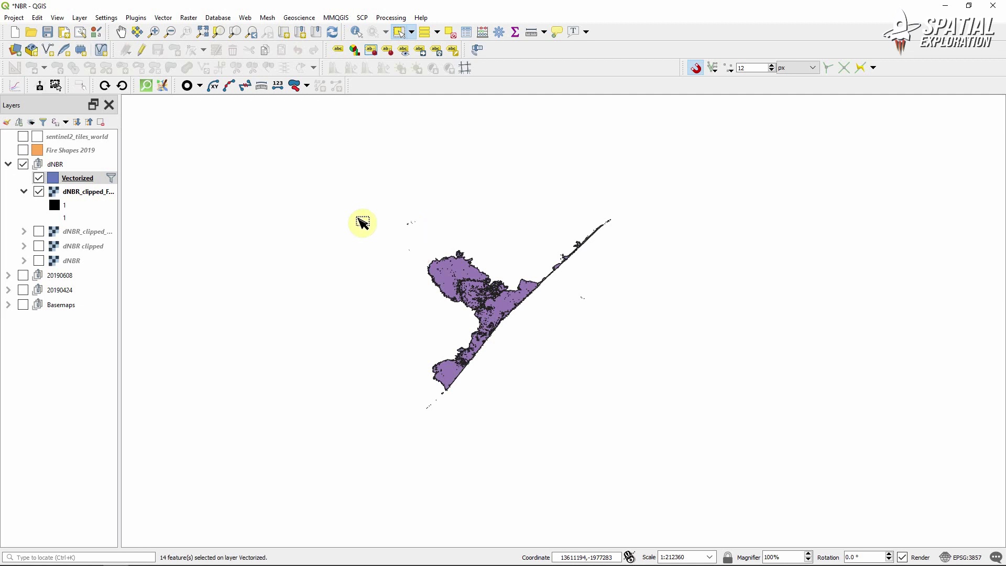
scroll(406, 228, up, 2)
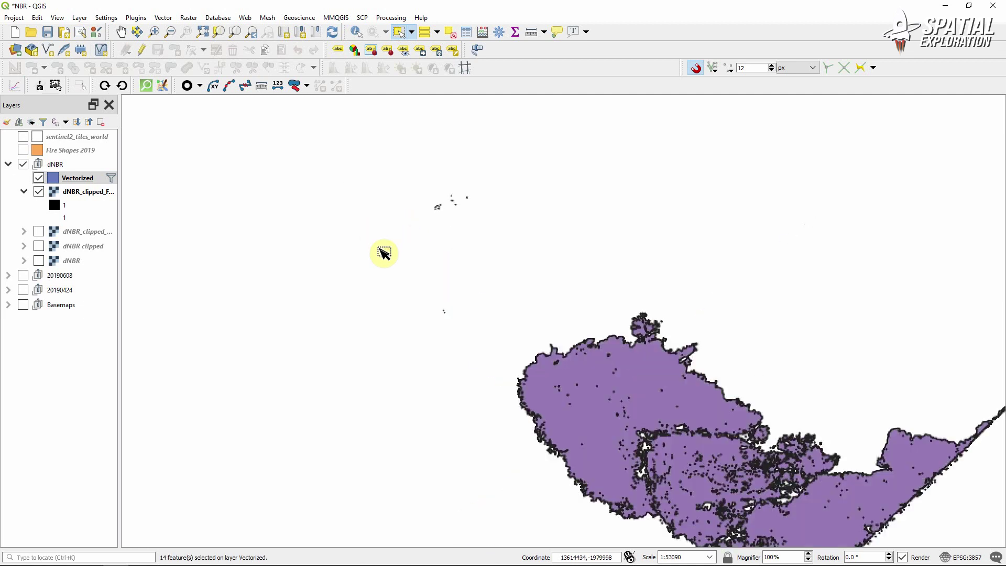
click(143, 52)
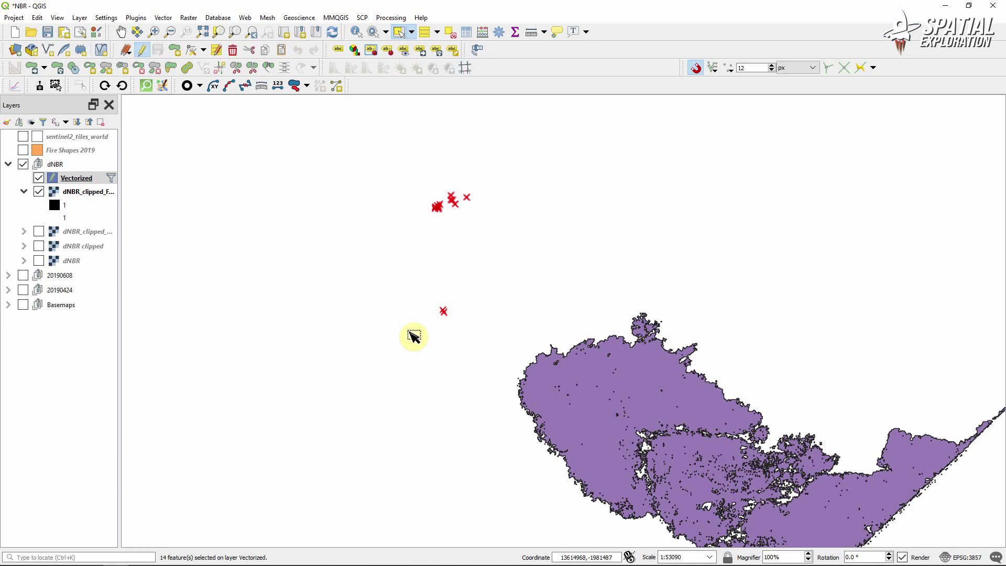
key(Delete)
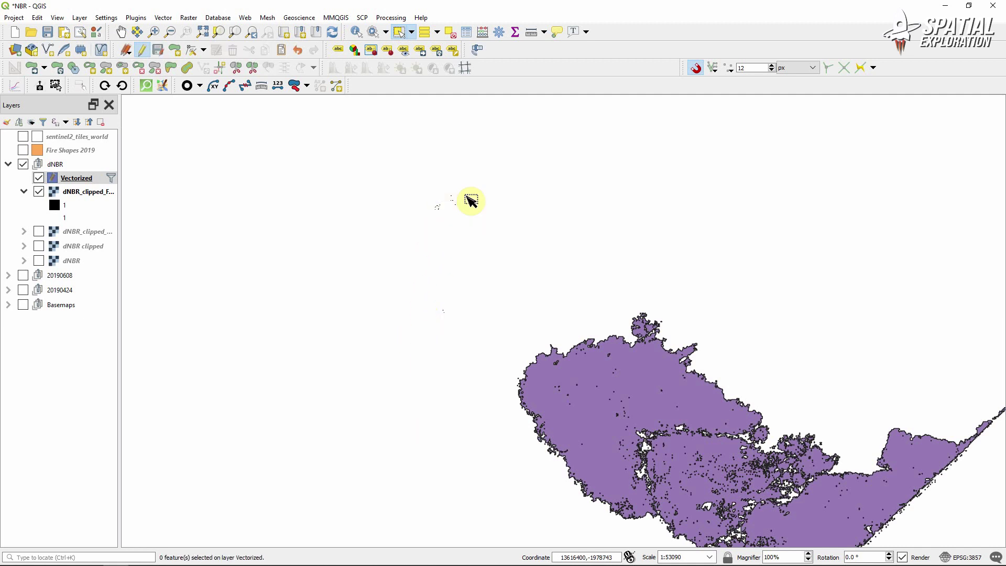
Delete the stray polygons east of the burn scar and those beyond its southern tip
scroll(408, 338, down, 1)
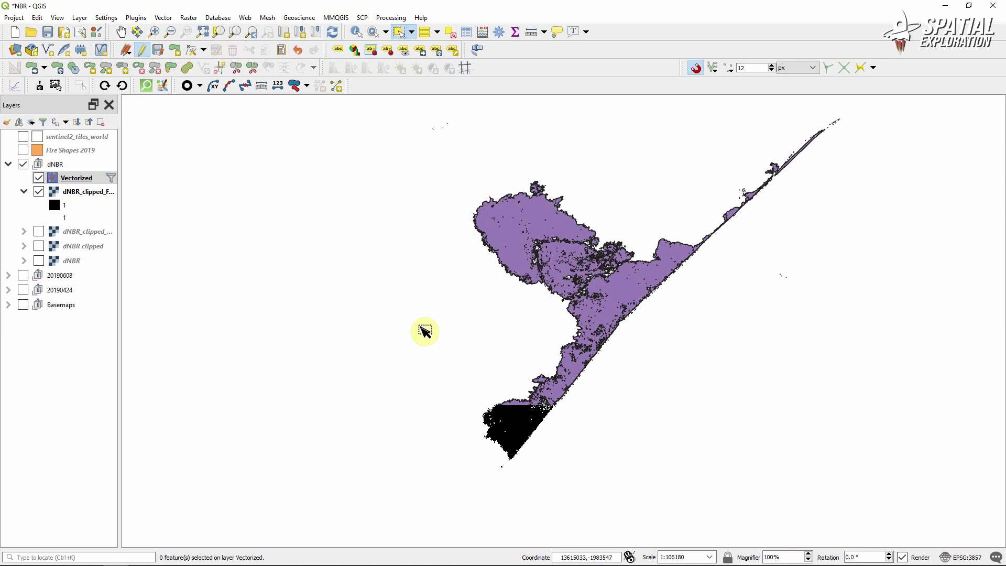
drag(779, 299, 800, 244)
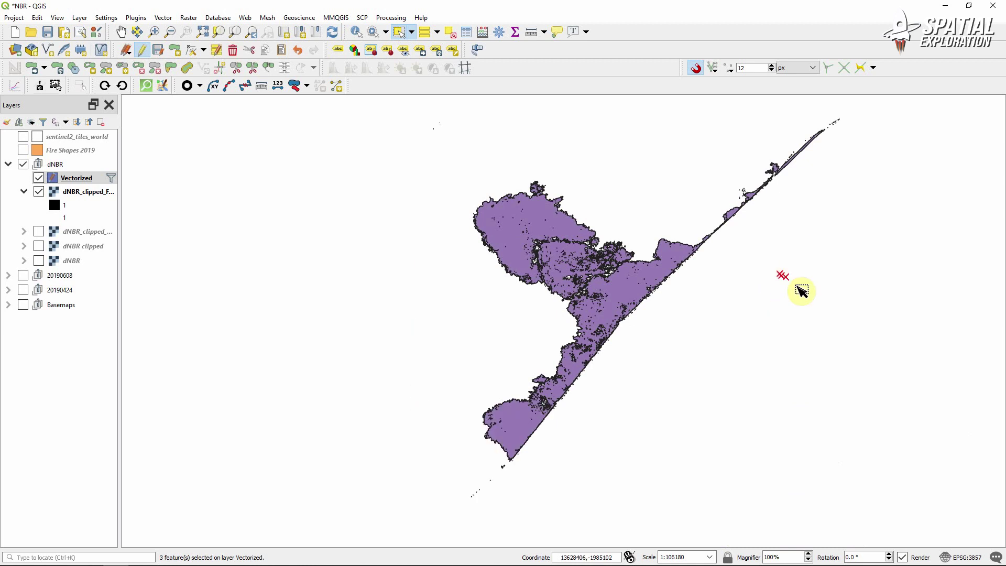
key(Delete)
drag(430, 462, 477, 315)
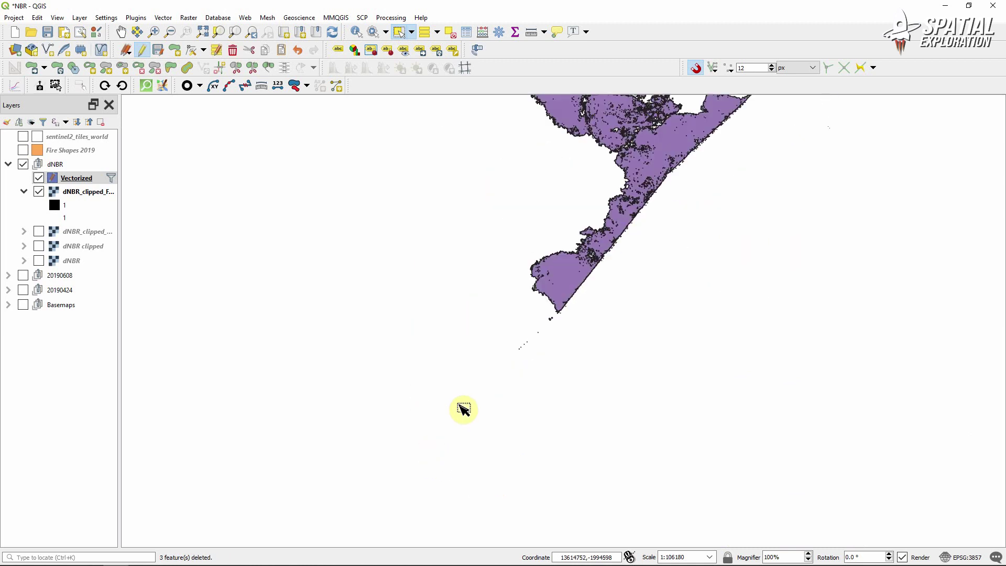
drag(479, 379, 554, 312)
key(Delete)
Check for leftover Vectorized polygons by trying to select the small specks northwest of the burn scar
scroll(463, 239, down, 1)
drag(463, 205, 478, 305)
scroll(479, 304, up, 4)
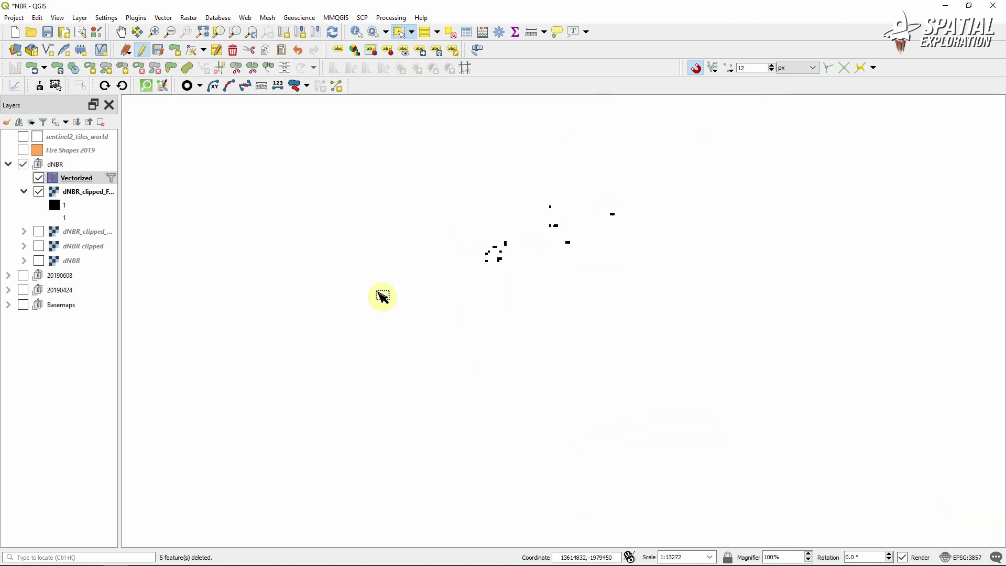
drag(445, 297, 664, 174)
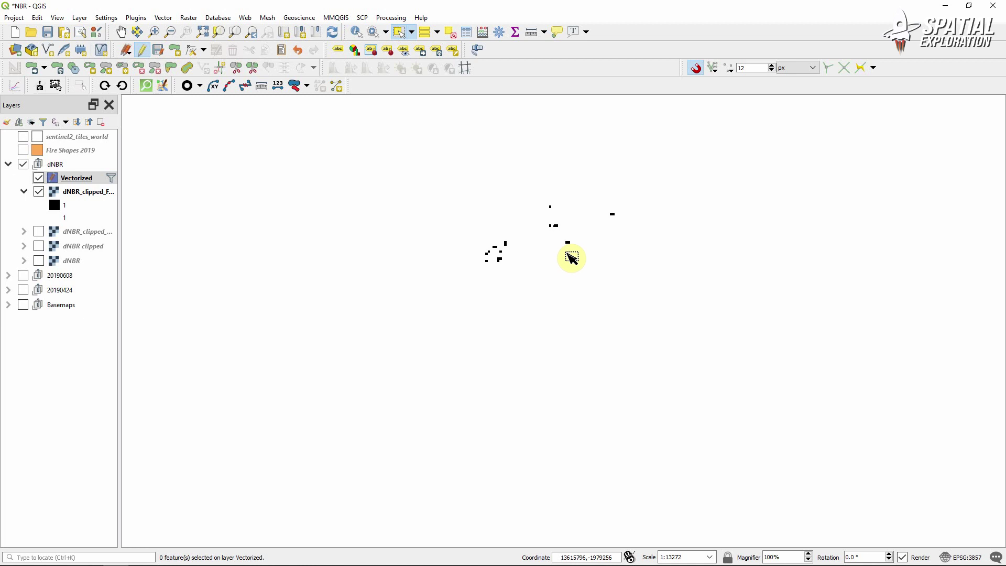
scroll(574, 314, down, 1)
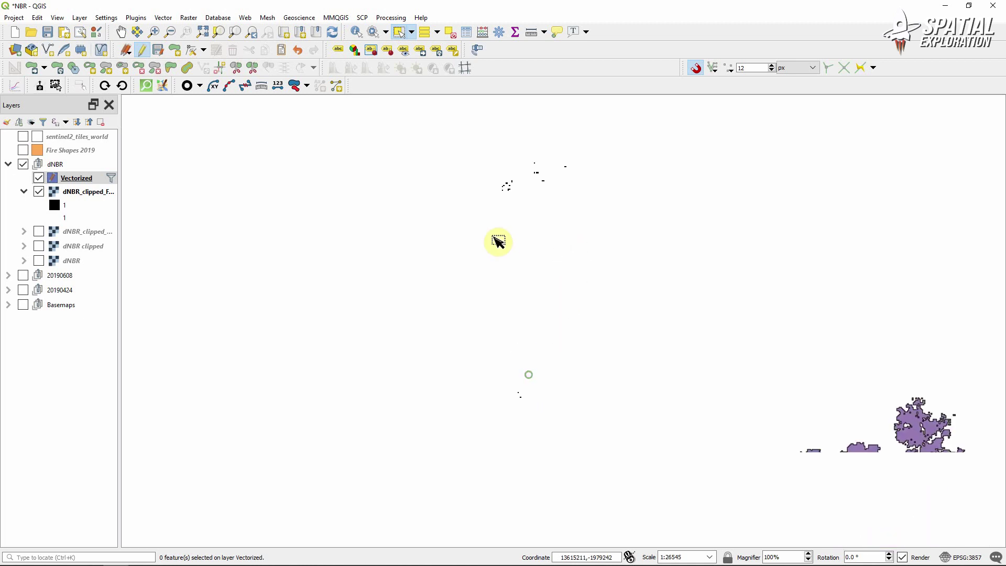
scroll(529, 325, down, 1)
drag(599, 375, 439, 131)
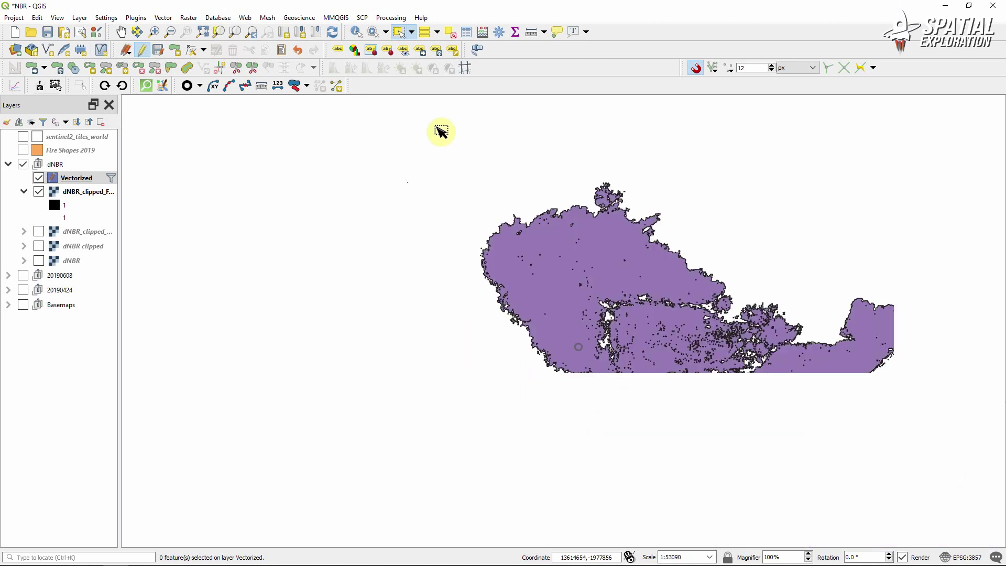
Save the Vectorized layer's edits, and select all of its burn scar polygons and merge them into a single feature
scroll(278, 146, down, 1)
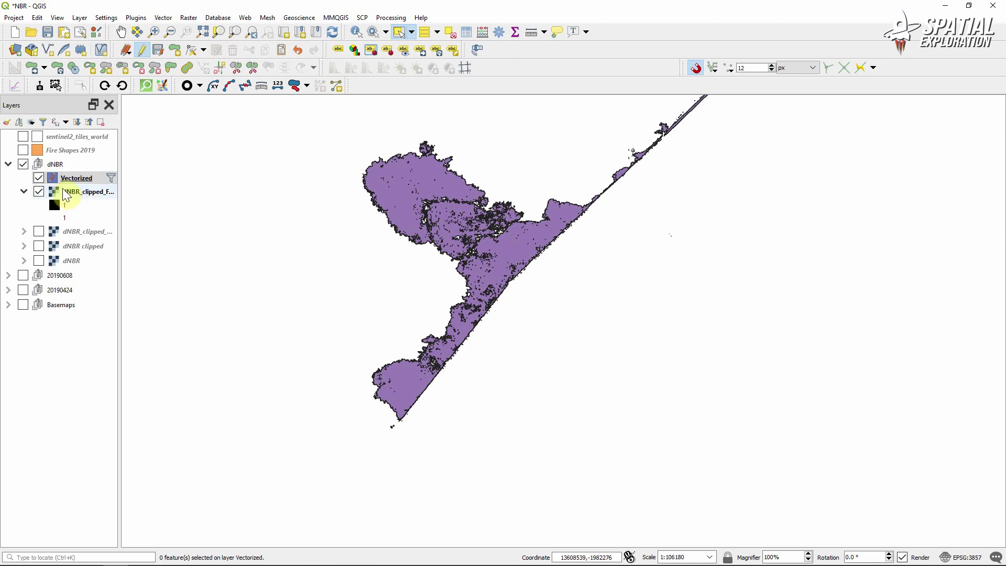
click(157, 51)
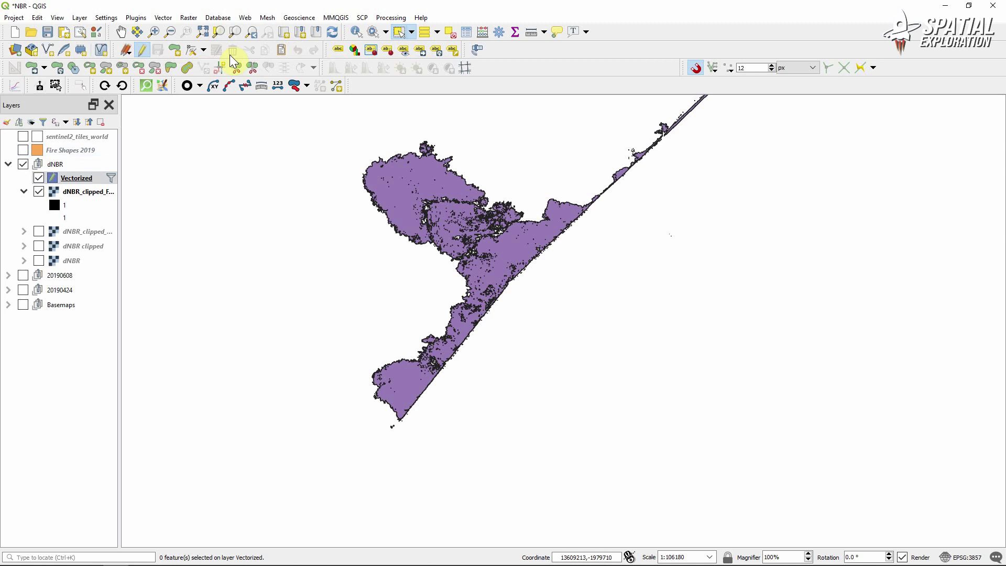
scroll(404, 184, down, 1)
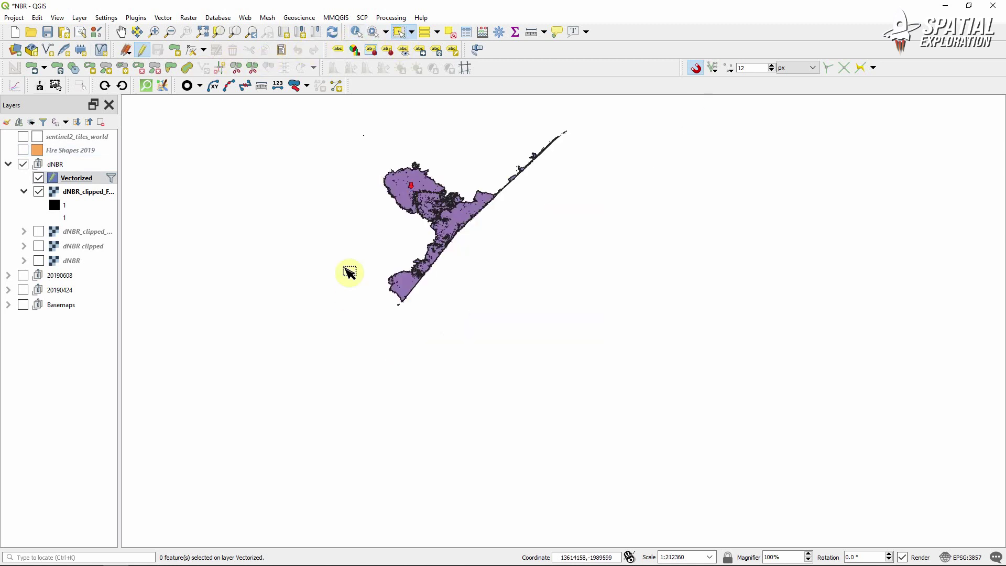
drag(348, 272, 321, 375)
drag(319, 416, 574, 133)
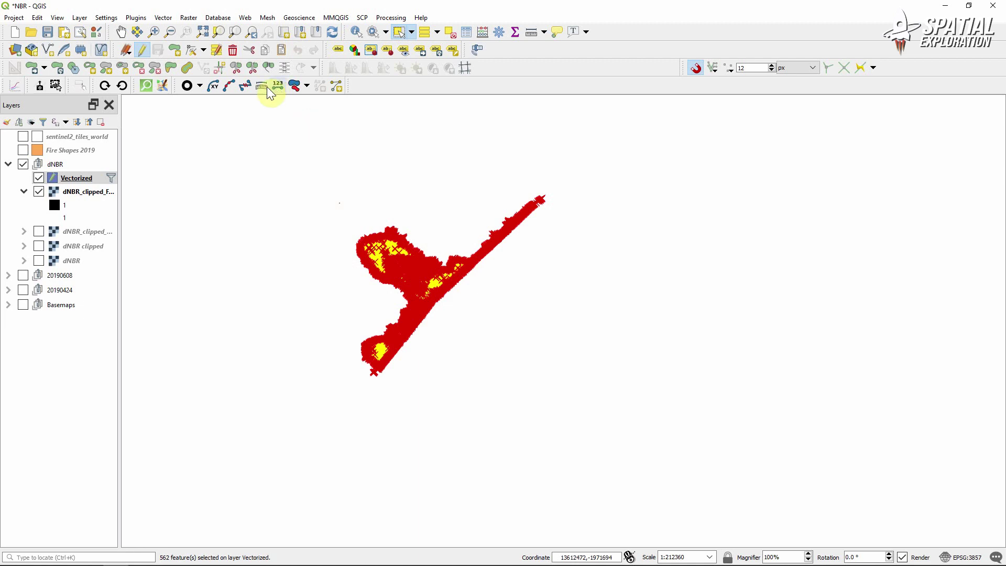
click(168, 19)
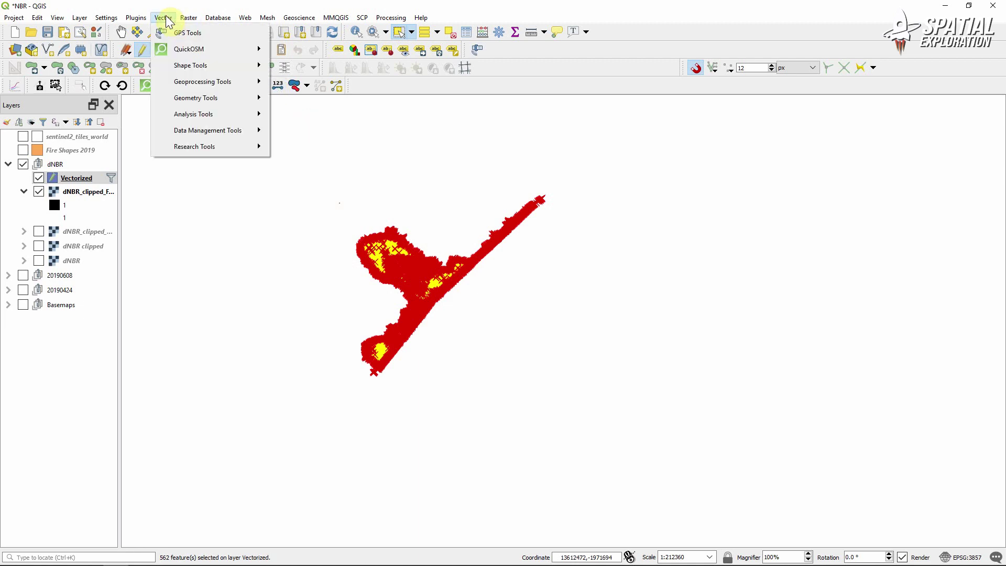
click(378, 87)
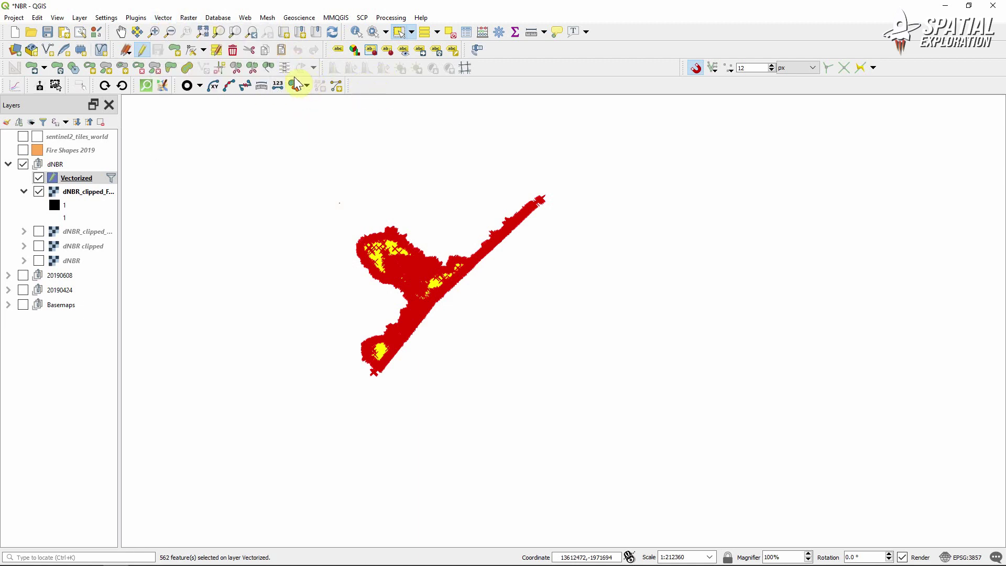
click(268, 67)
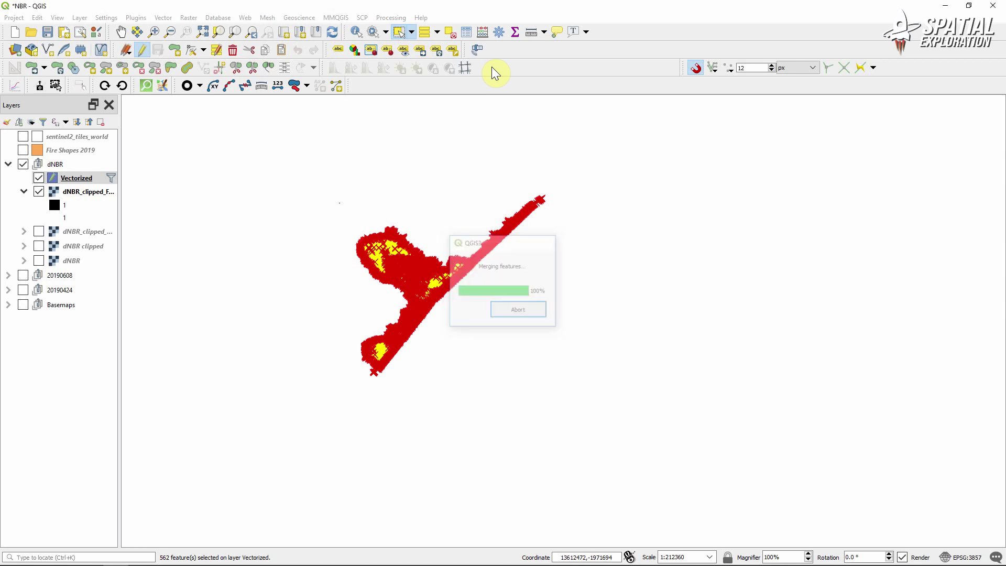
click(886, 318)
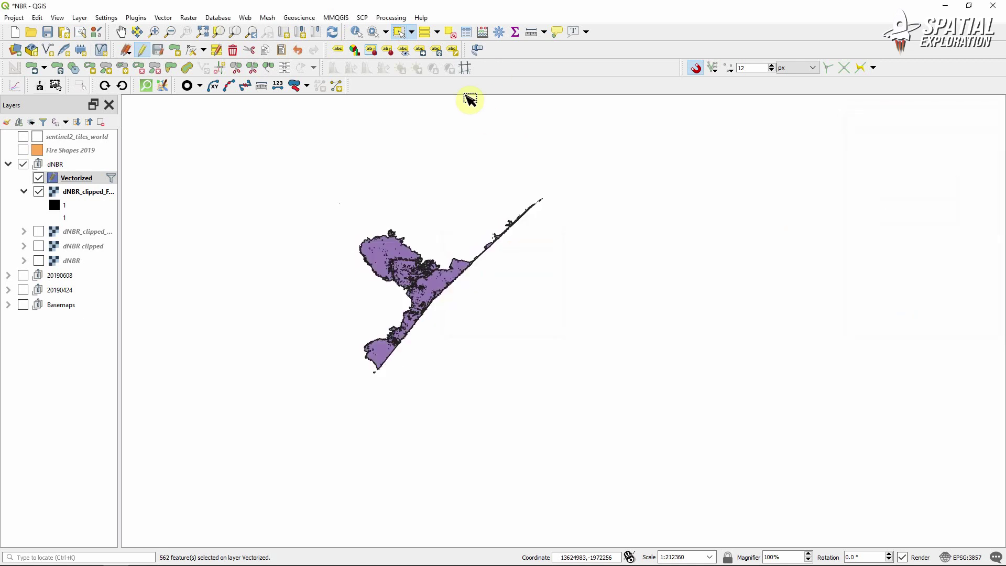
Save the merged feature and end editing of the Vectorized layer
right_click(503, 75)
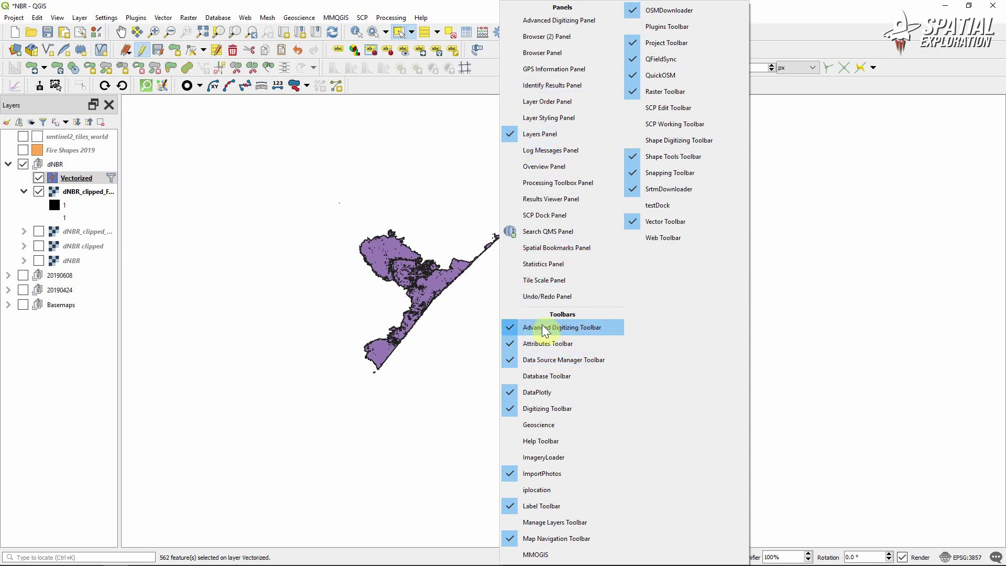
click(190, 57)
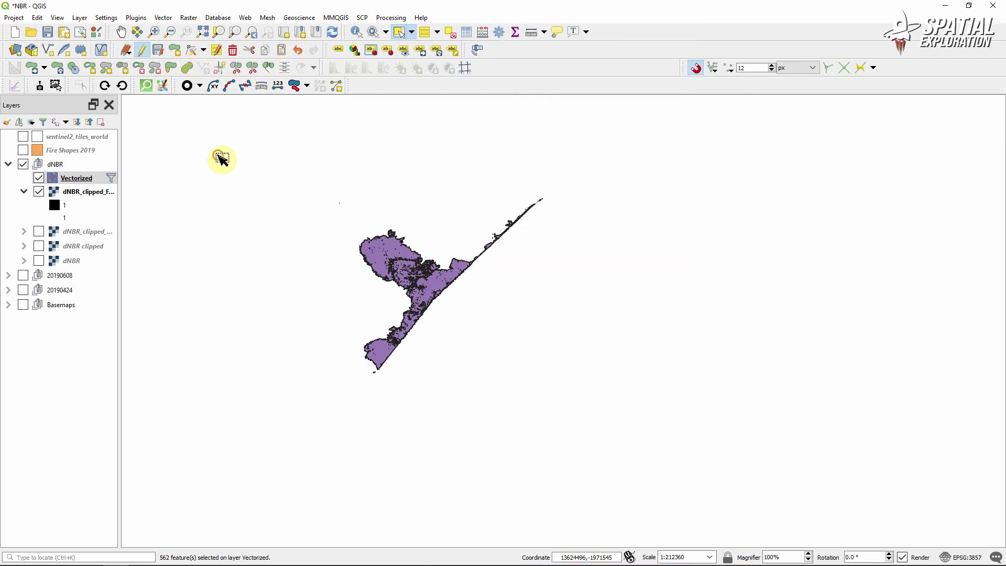
click(141, 52)
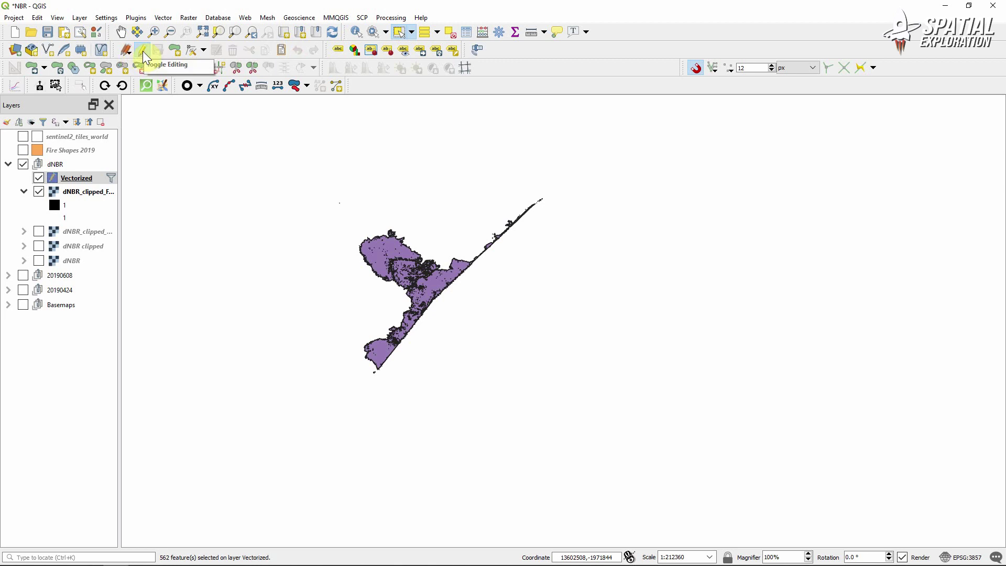
click(142, 51)
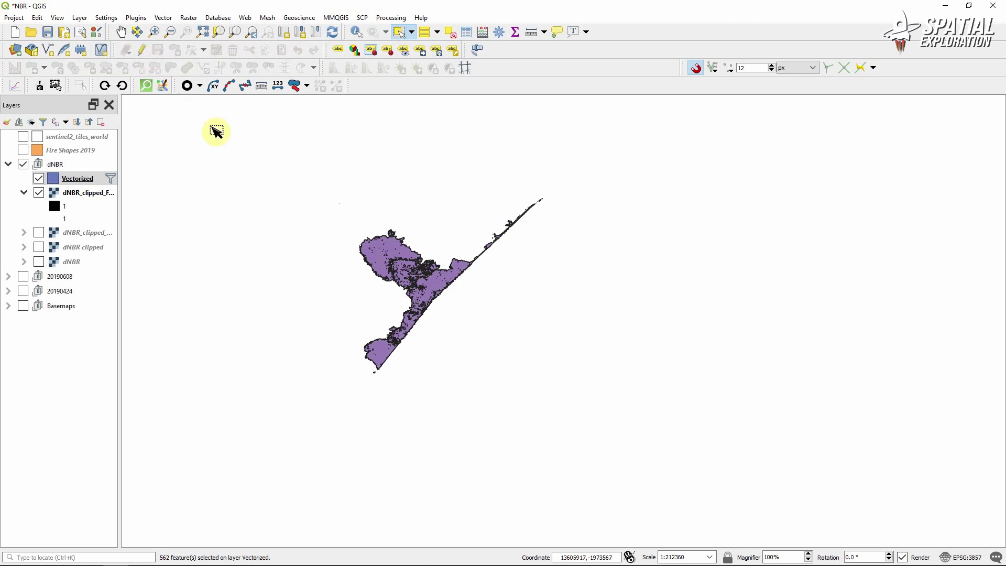
Run Delete Holes on the Vectorized layer with an area threshold of 0, outputting to a temporary layer
click(390, 17)
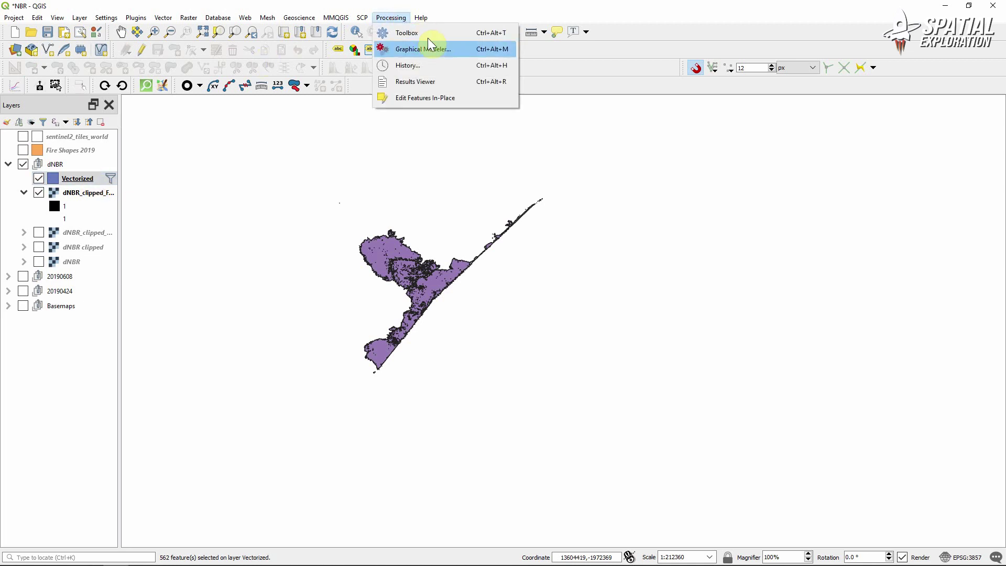
click(405, 32)
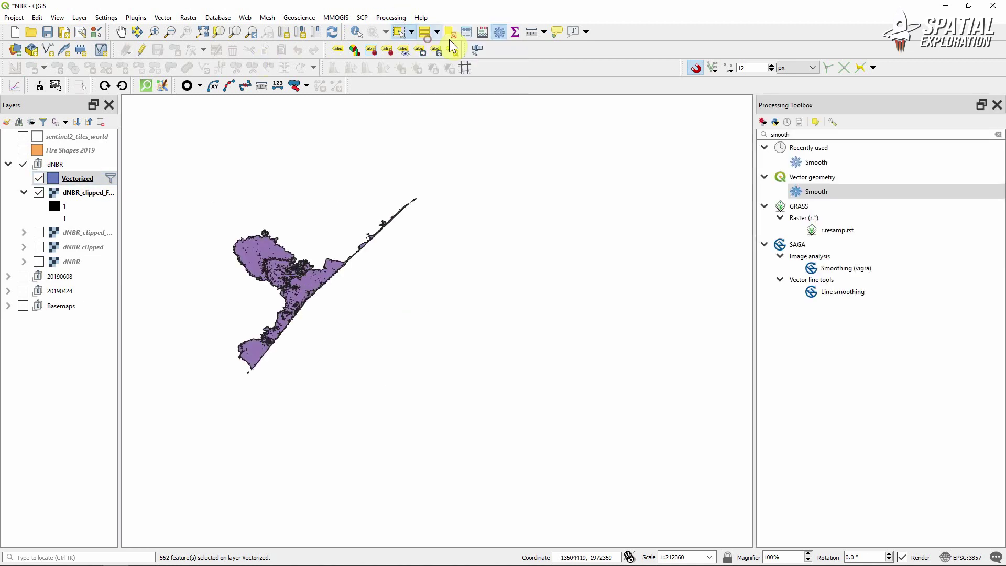
click(799, 122)
double_click(801, 134)
text(delete)
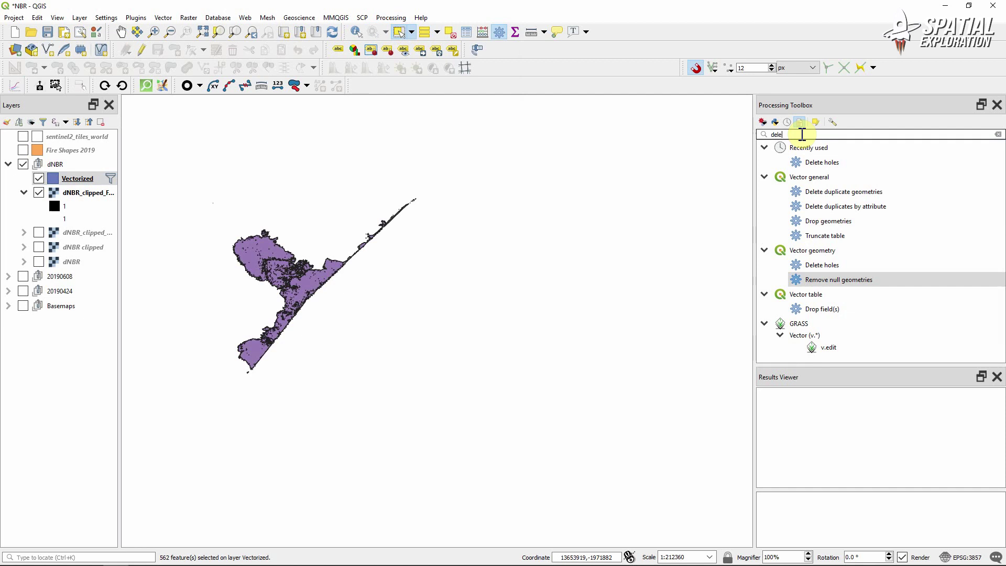
double_click(820, 162)
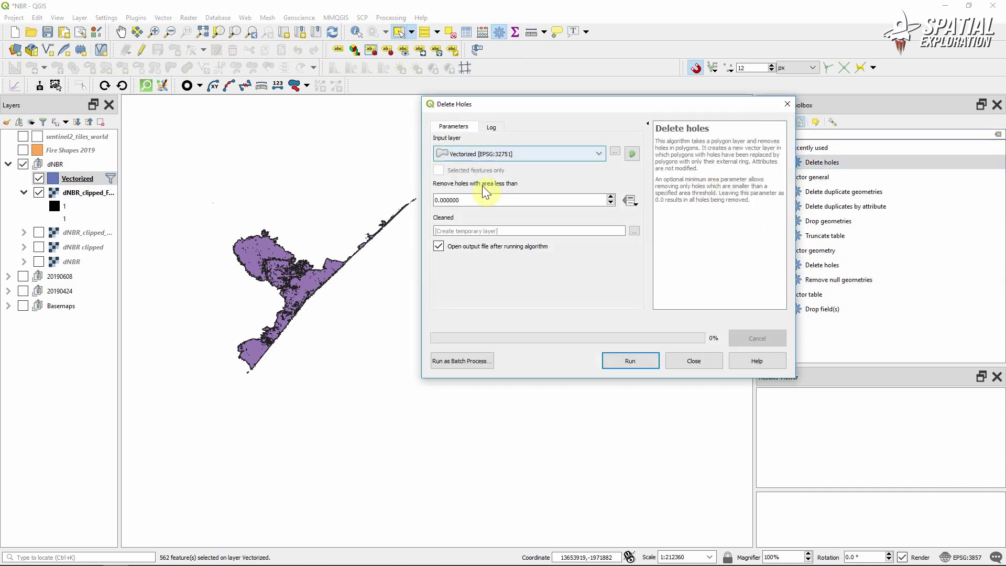
drag(469, 200, 434, 200)
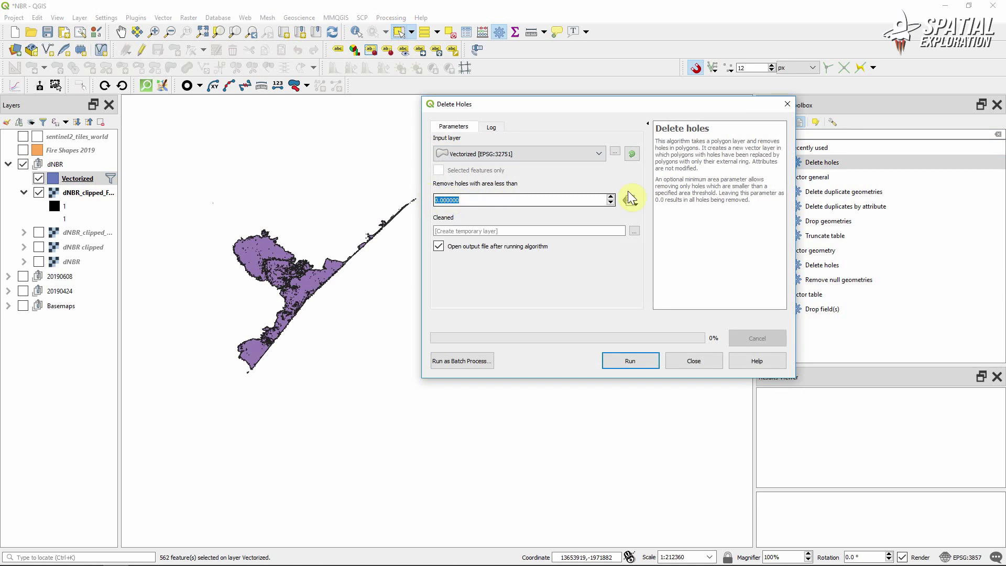
drag(747, 199, 720, 192)
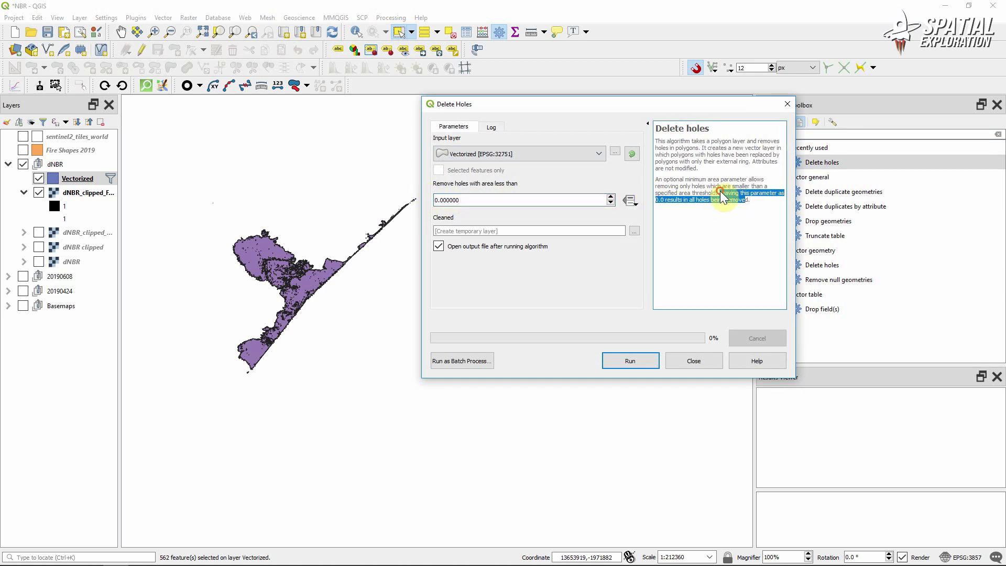
click(626, 360)
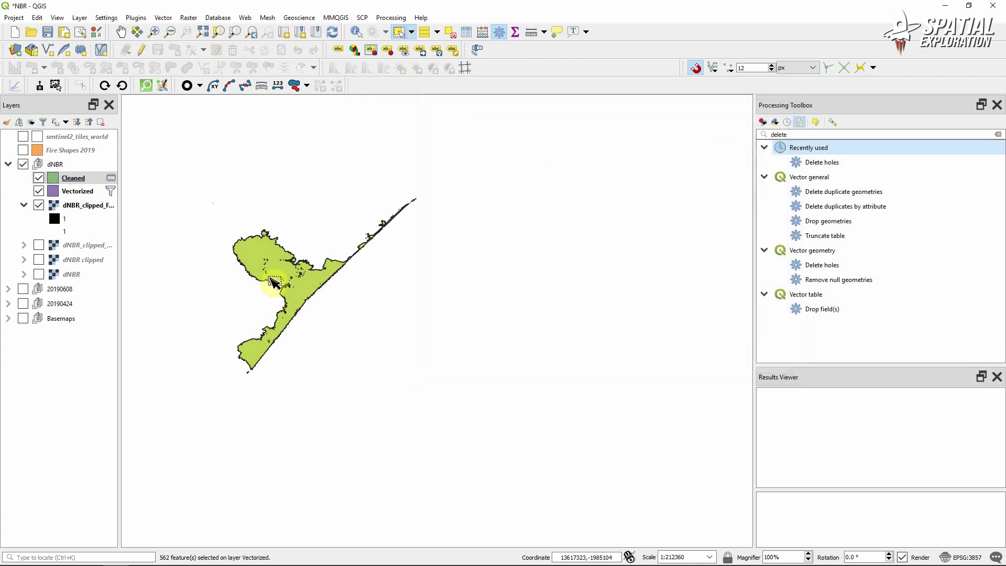
Start editing the Cleaned layer and delete the stray vertices of the small specks inside the northwestern lobe with the Vertex Tool
scroll(270, 276, up, 1)
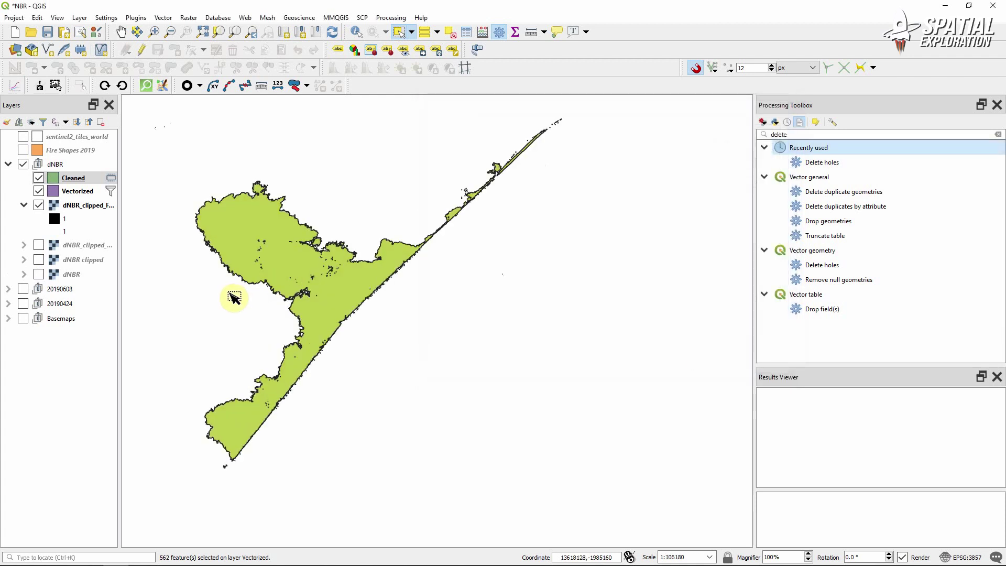
drag(235, 297, 328, 283)
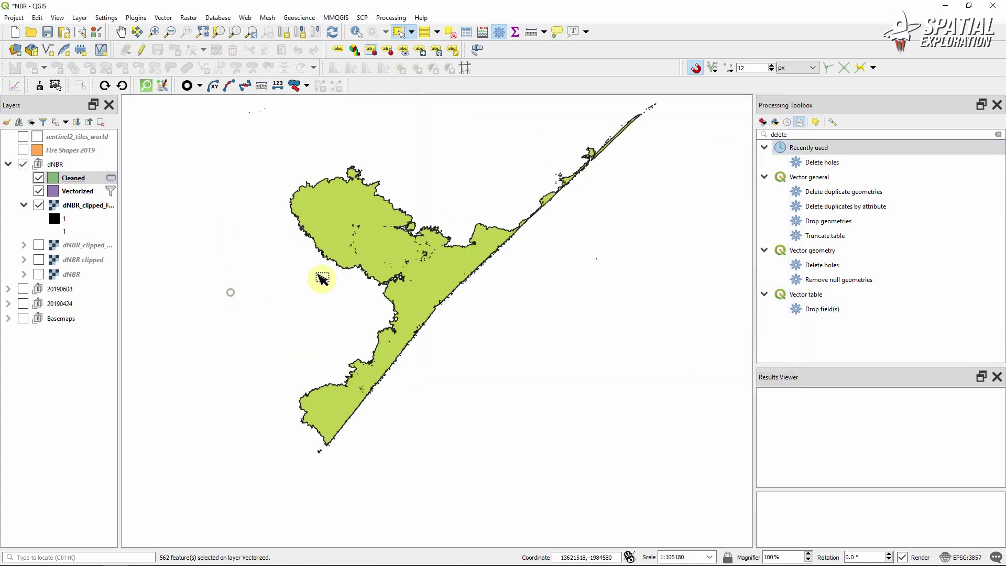
click(146, 51)
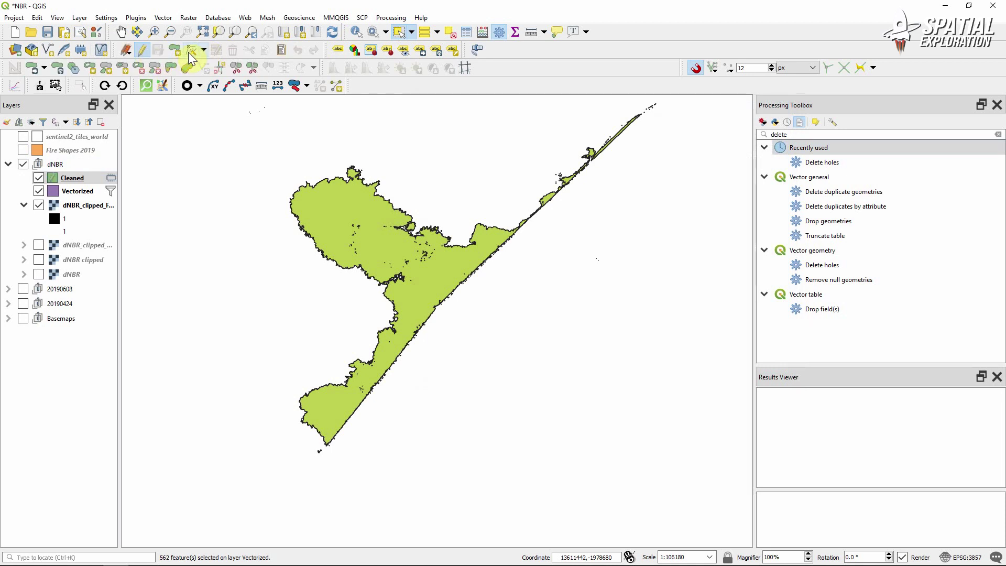
click(190, 51)
scroll(352, 259, up, 2)
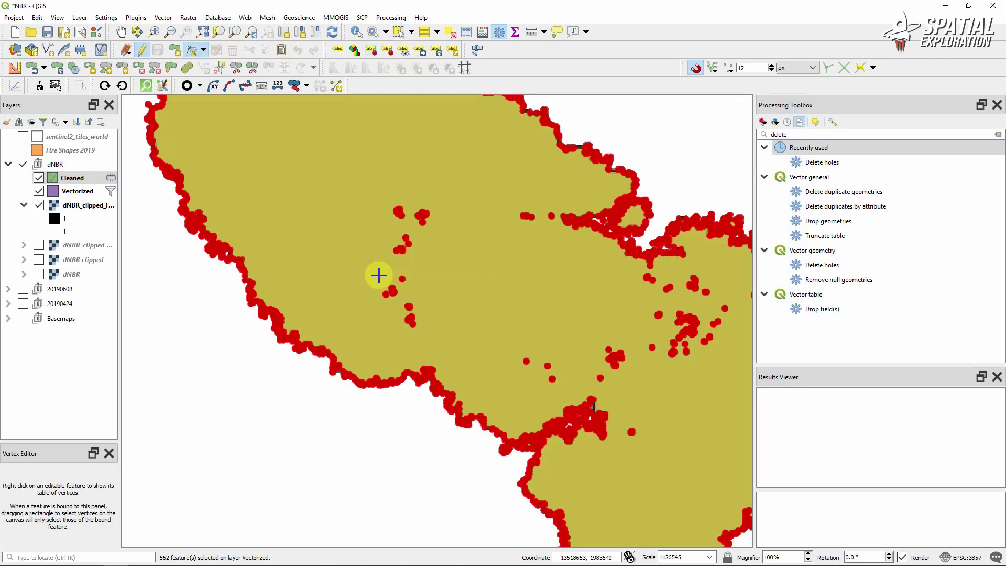
drag(423, 328, 376, 220)
key(Delete)
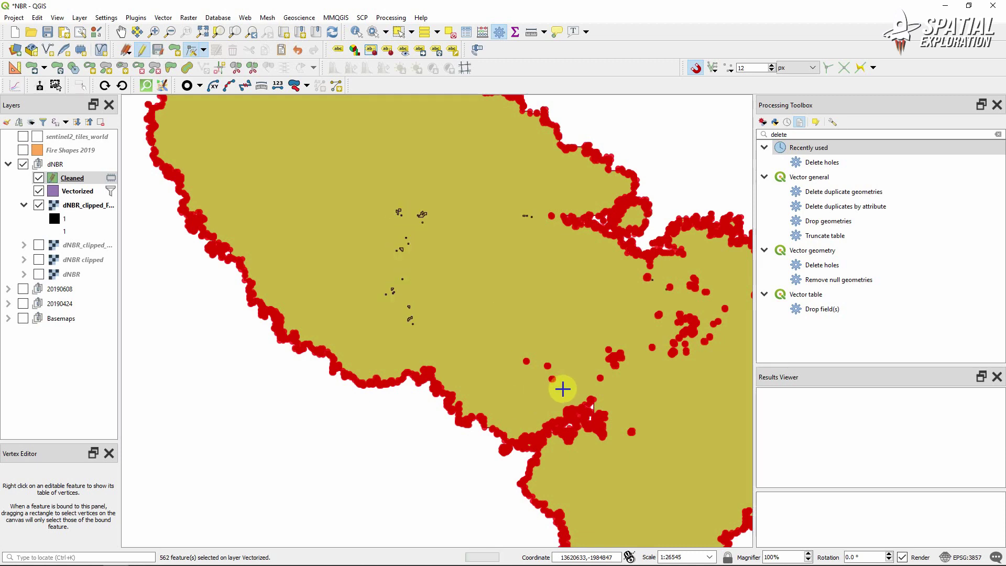
Delete the remaining stray interior vertices in the central and southern parts of the Cleaned polygon, and end editing of the layer
key(ctrl+alt+t)
key(ctrl+alt+r)
drag(715, 388, 858, 272)
key(Delete)
scroll(709, 379, up, 1)
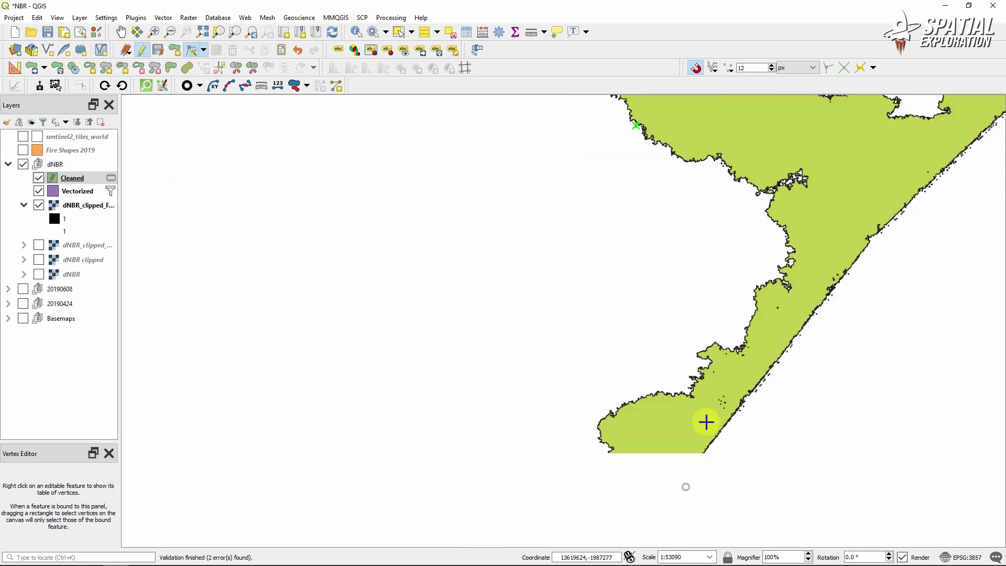
scroll(552, 375, down, 2)
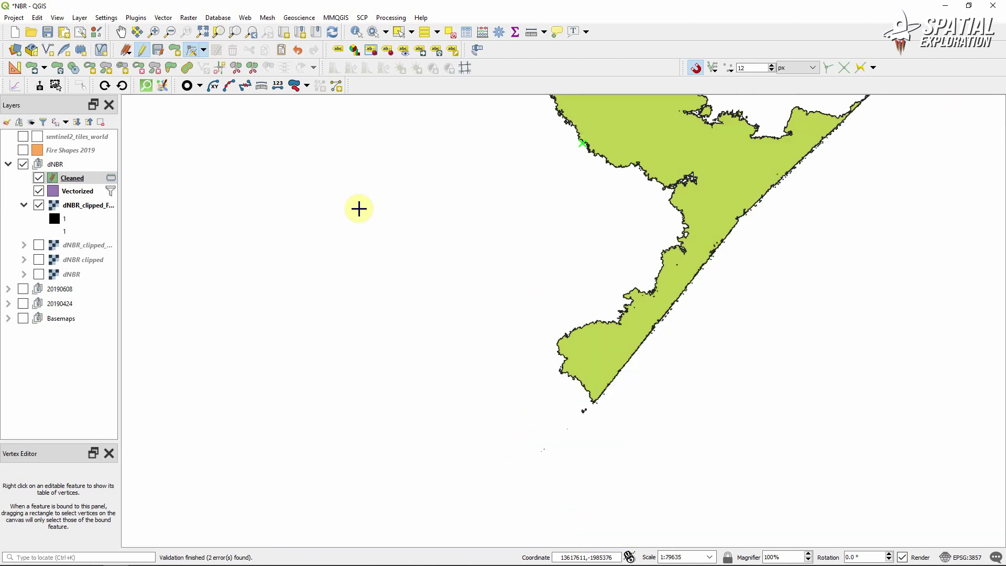
click(142, 50)
scroll(476, 269, down, 2)
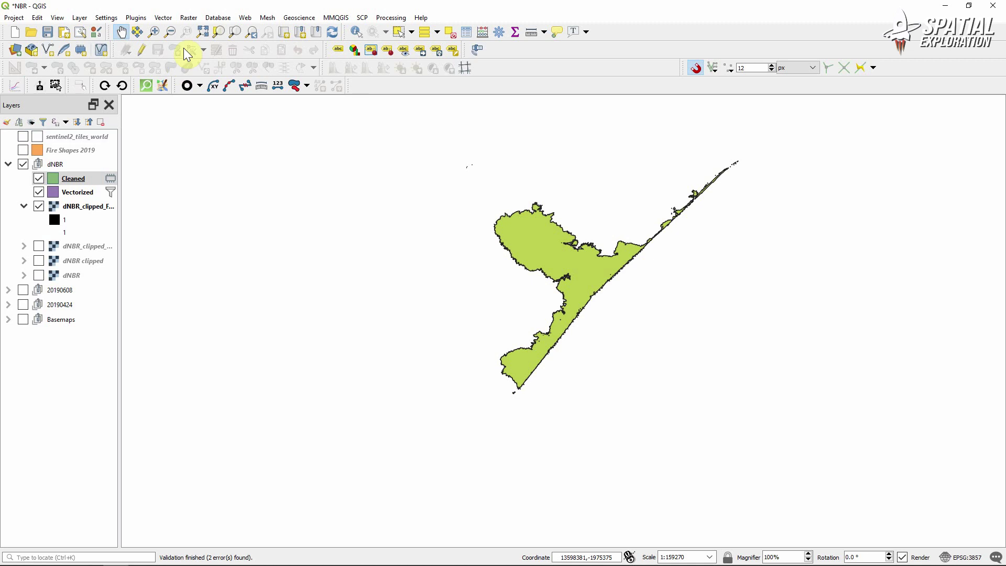
Run the Smooth algorithm on the Cleaned layer with 5 iterations
click(391, 18)
click(400, 31)
click(796, 134)
text(smo)
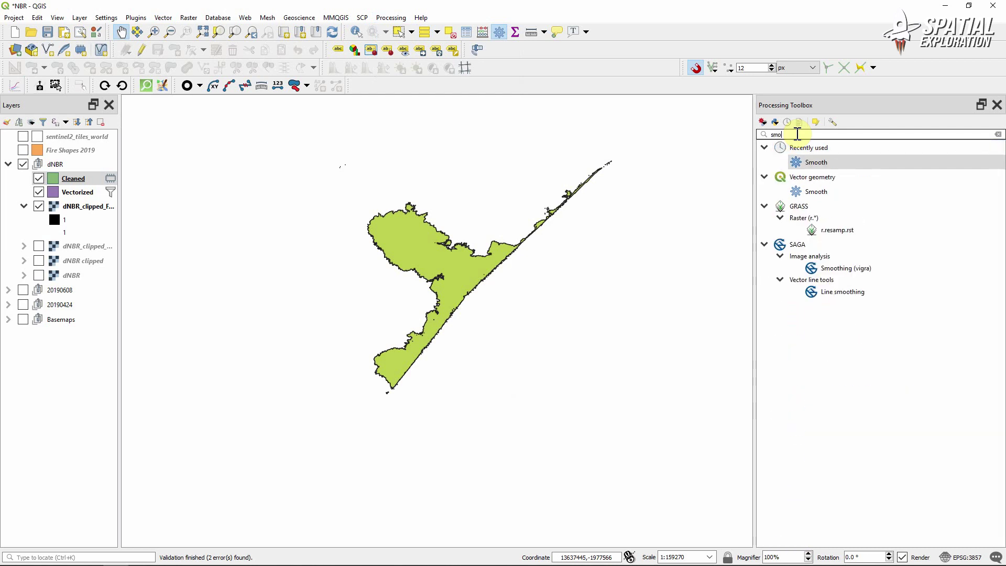
text(oth)
double_click(829, 163)
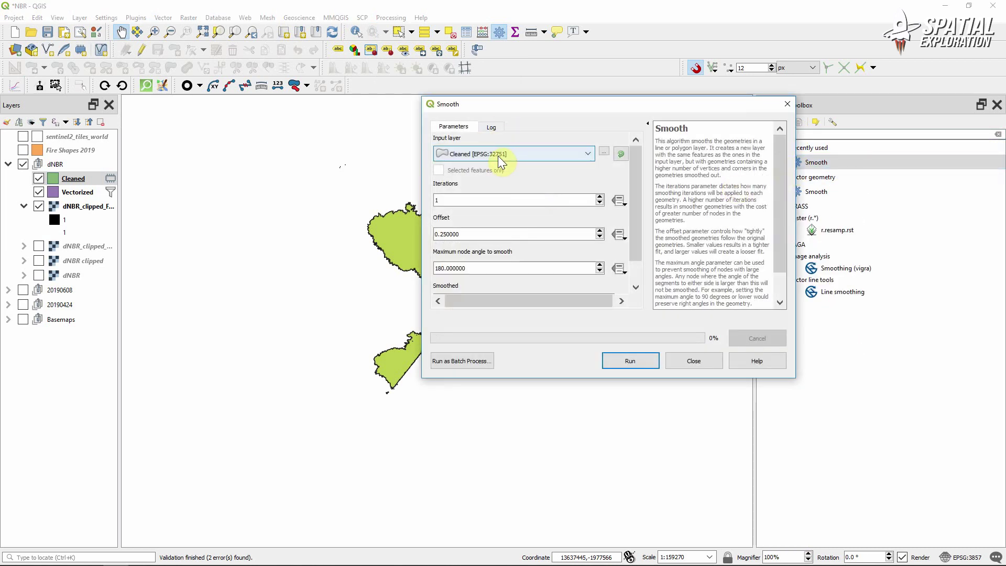
double_click(462, 199)
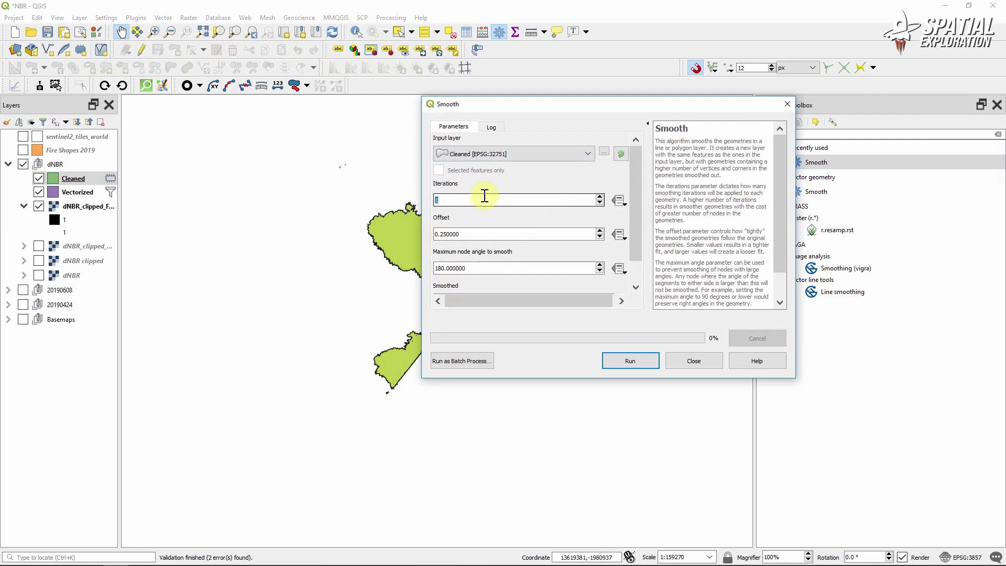
text(5)
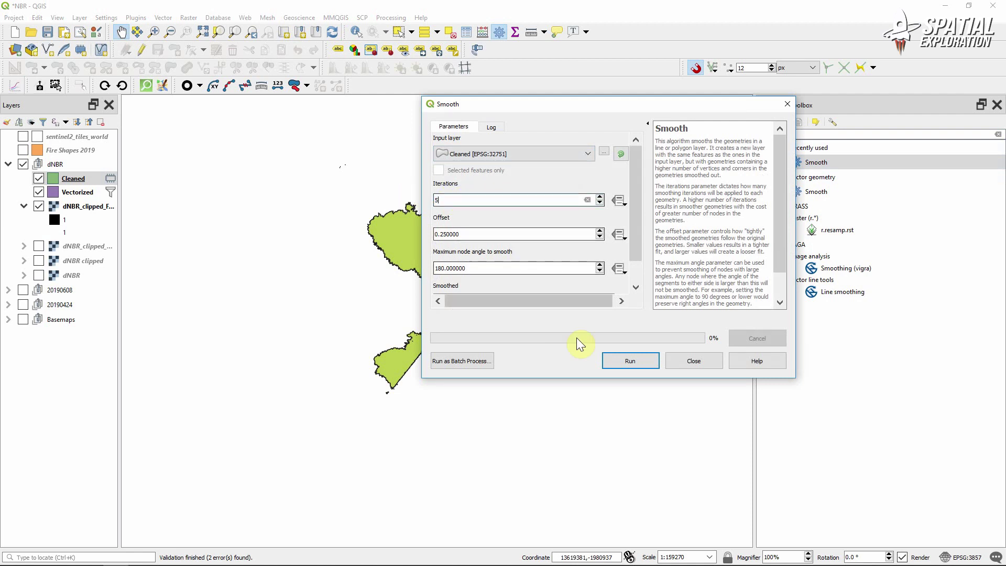
click(615, 365)
click(693, 366)
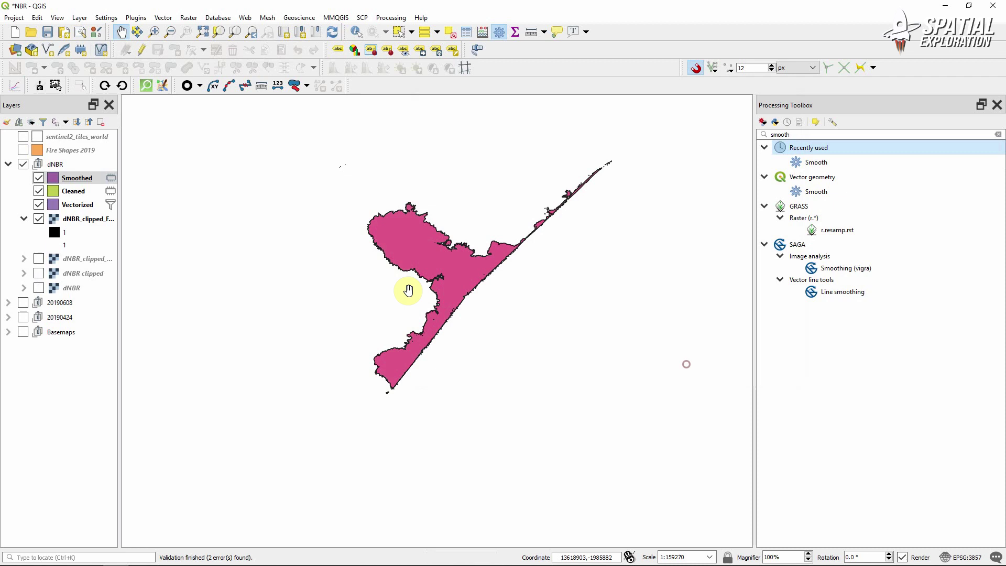
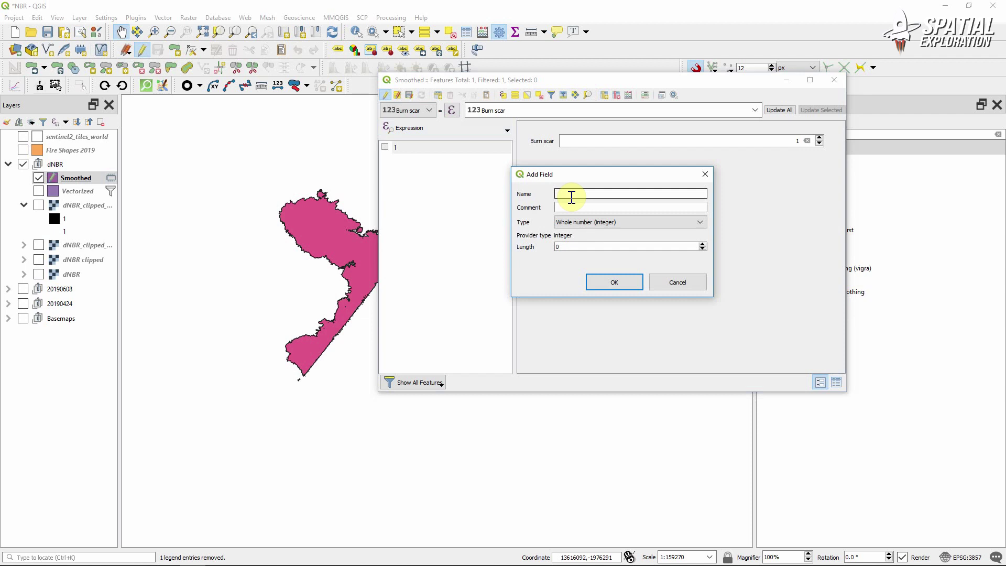
Add a text (string) field called Name with length 20 to the Smoothed layer
click(581, 221)
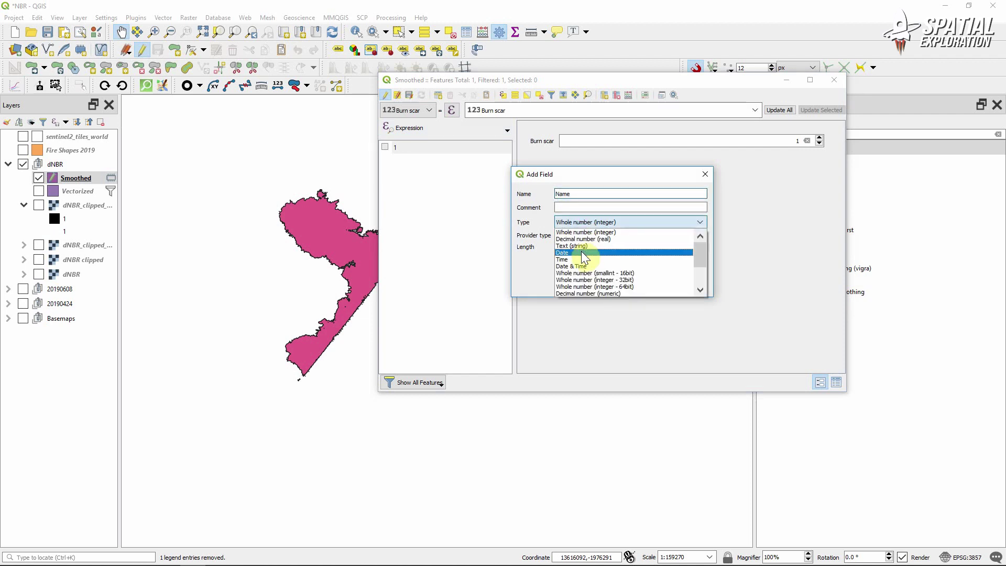
click(571, 246)
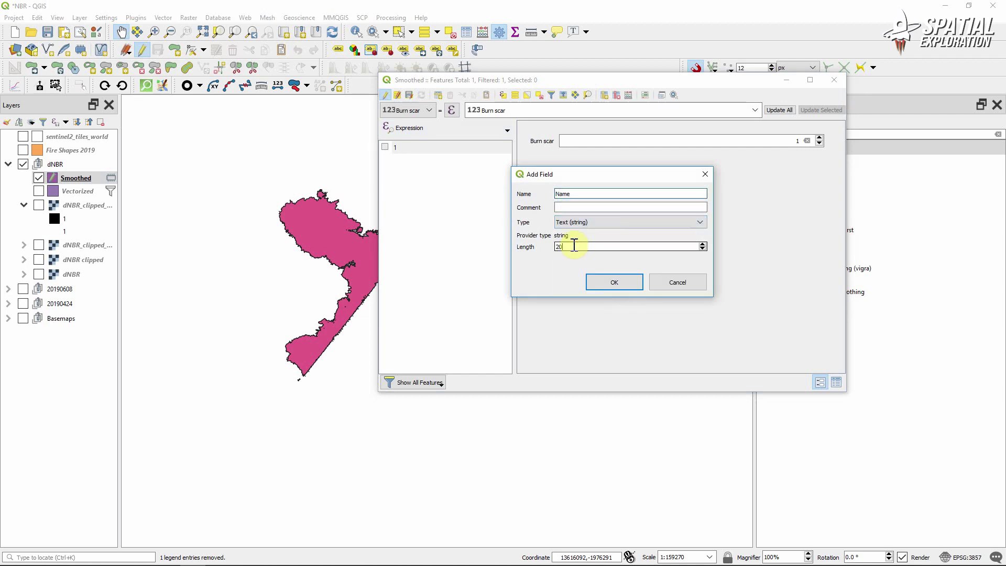
click(608, 283)
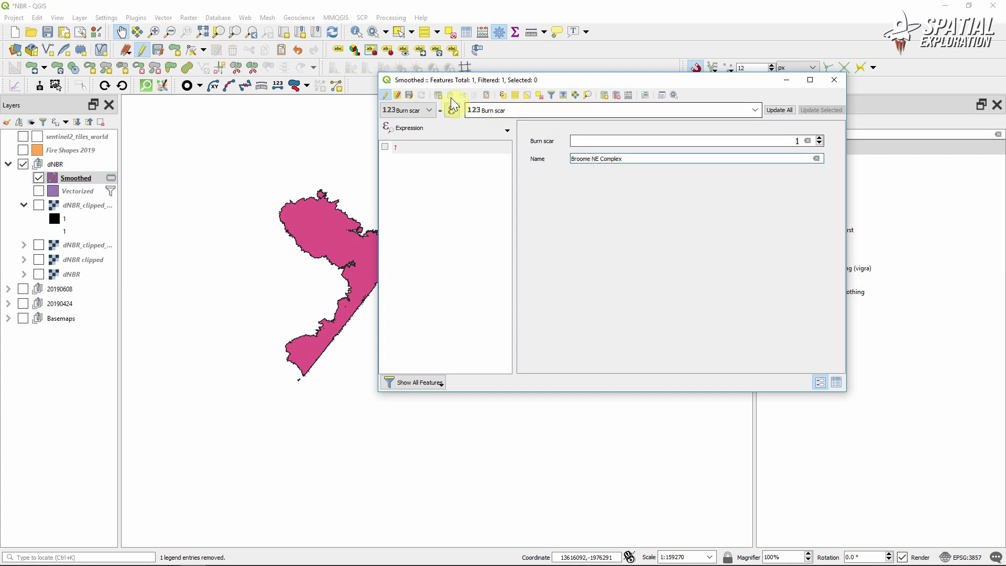
Enter "Broome NE Complex" as the burn scar feature's Name, save the edits and end editing of the Smoothed layer
click(408, 96)
click(385, 95)
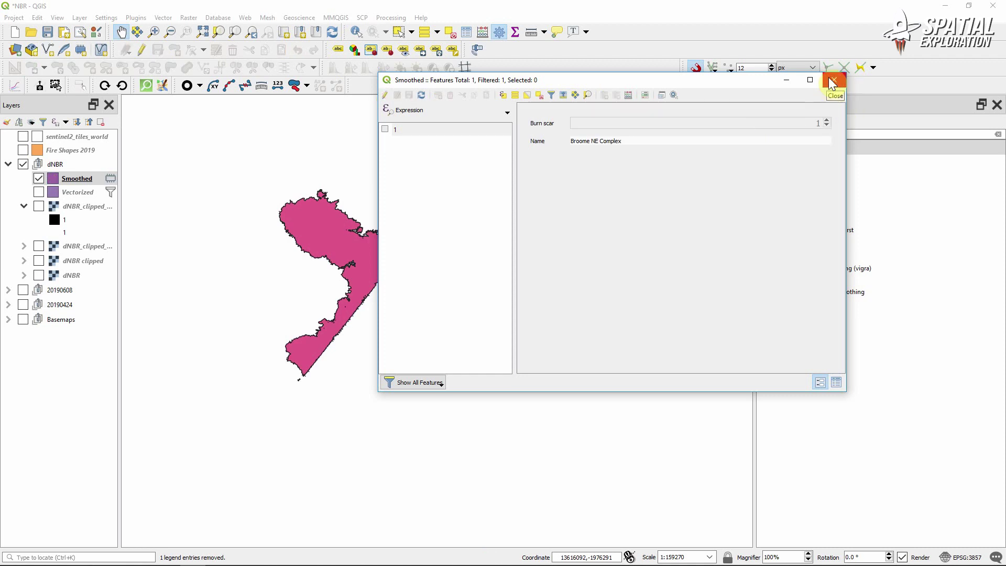
click(832, 83)
Set the Smoothed layer's simple fill color to #1f78b4 with 65% opacity
double_click(78, 184)
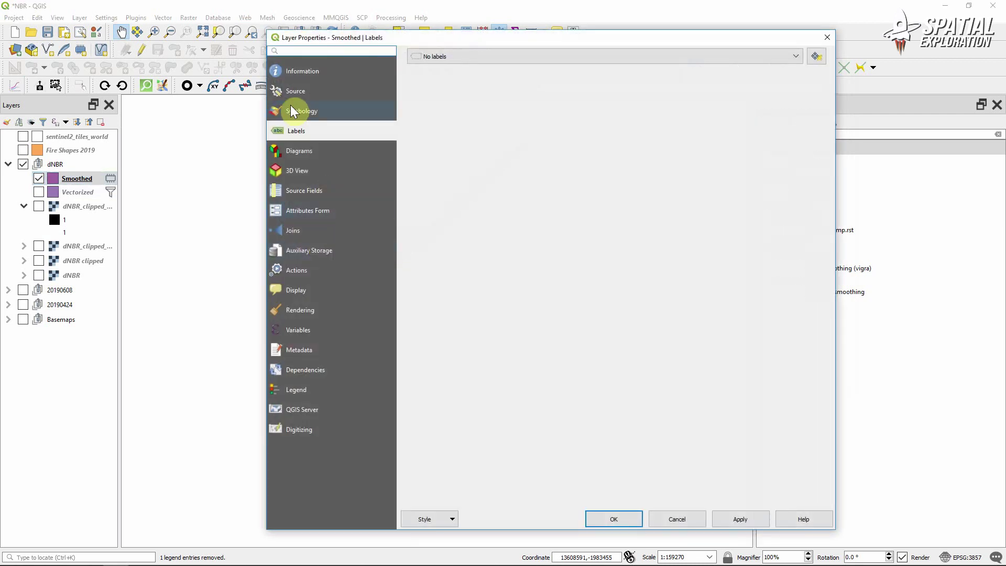
click(294, 111)
click(453, 87)
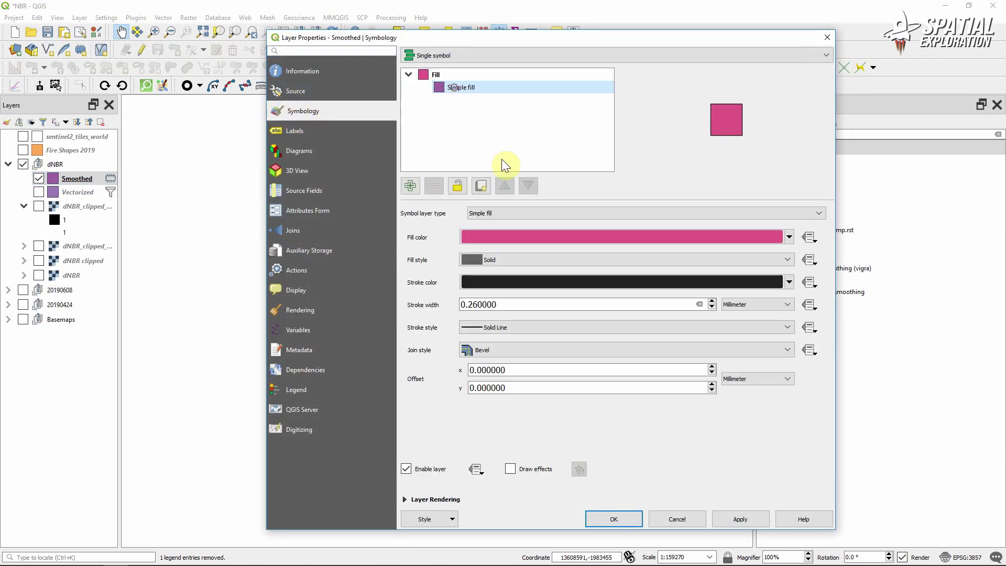
click(494, 236)
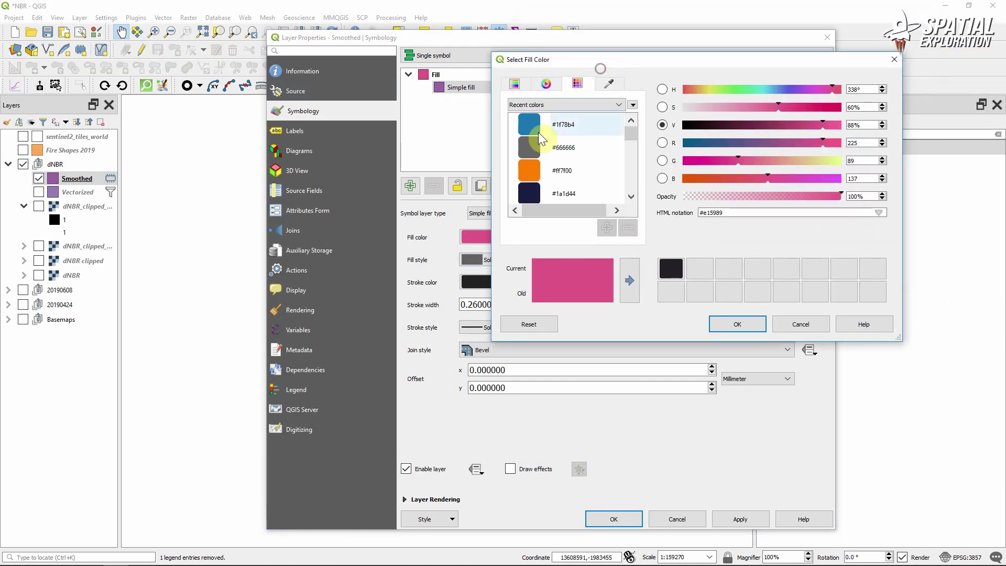
click(534, 134)
double_click(866, 195)
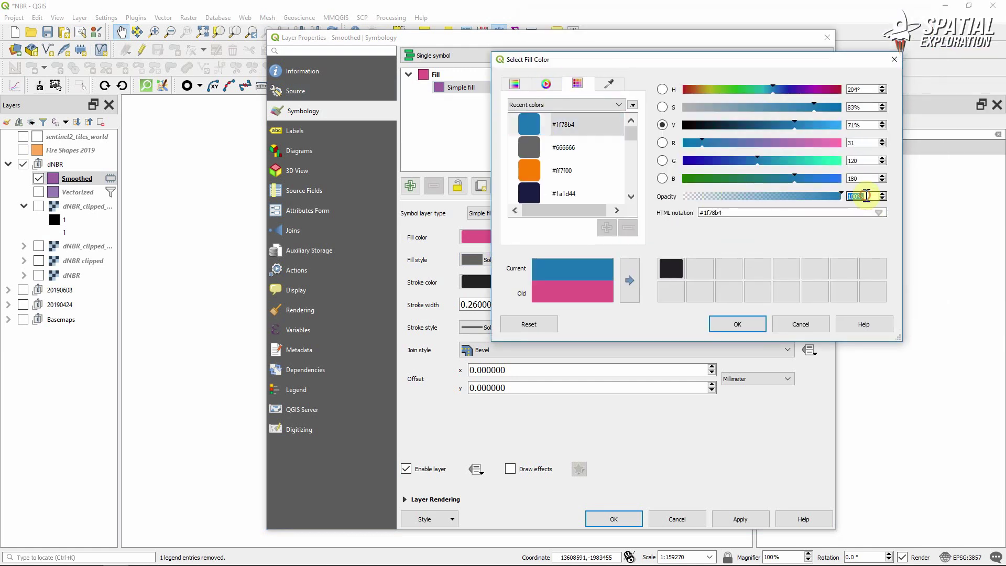
text(70)
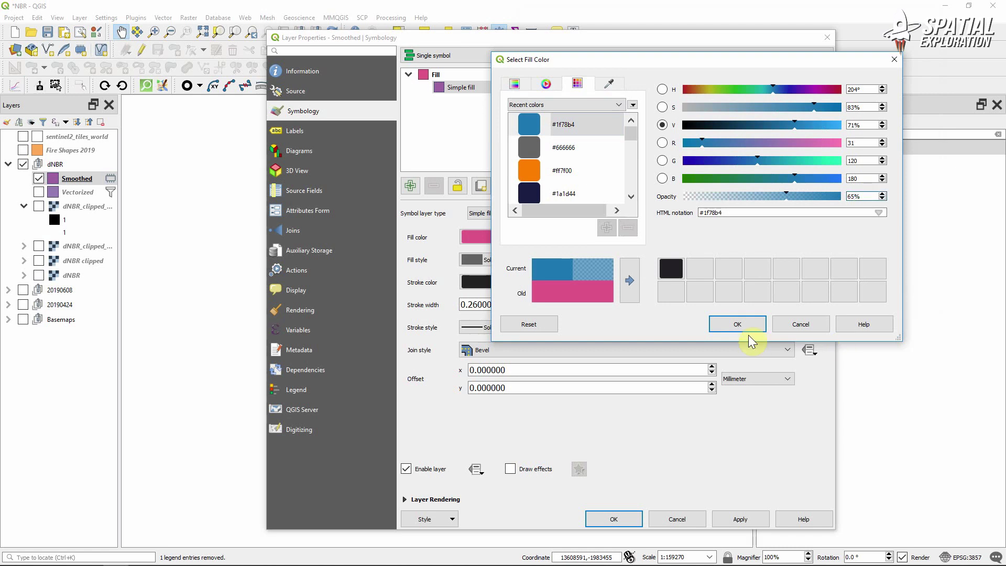
click(737, 323)
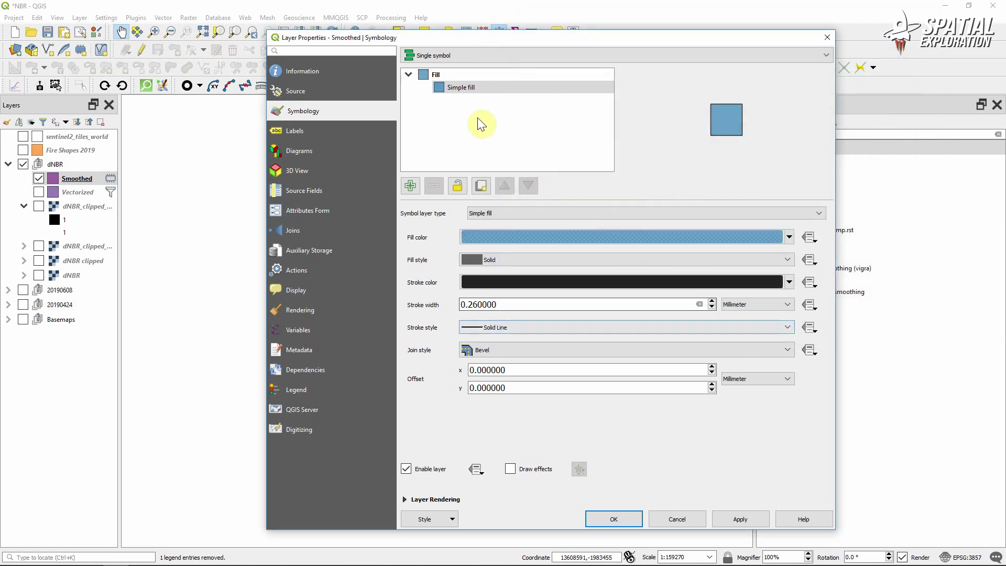
Turn on single labels for the Smoothed layer and start the label expression with the Name field
click(295, 132)
click(427, 58)
click(440, 83)
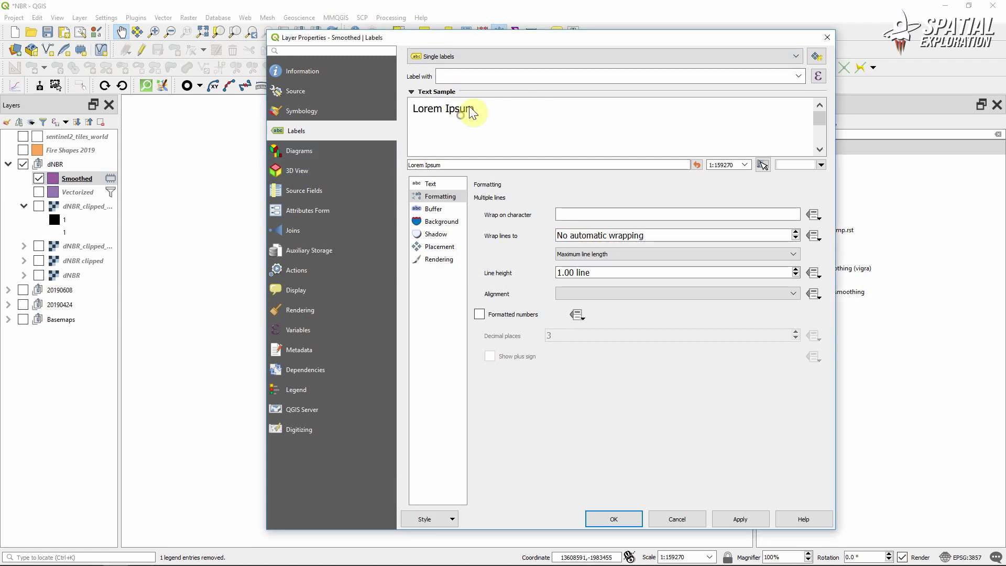
click(817, 76)
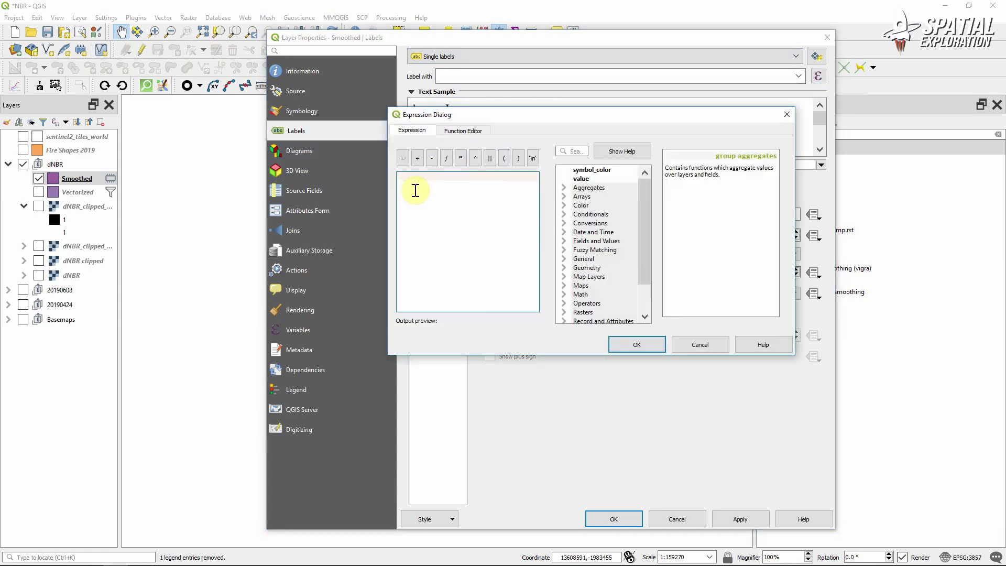
click(564, 241)
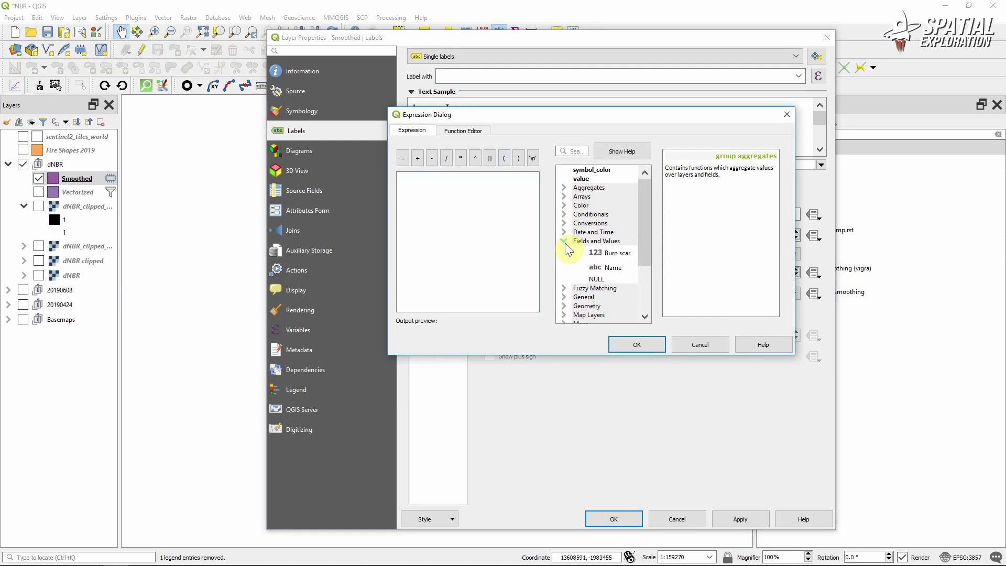
double_click(610, 268)
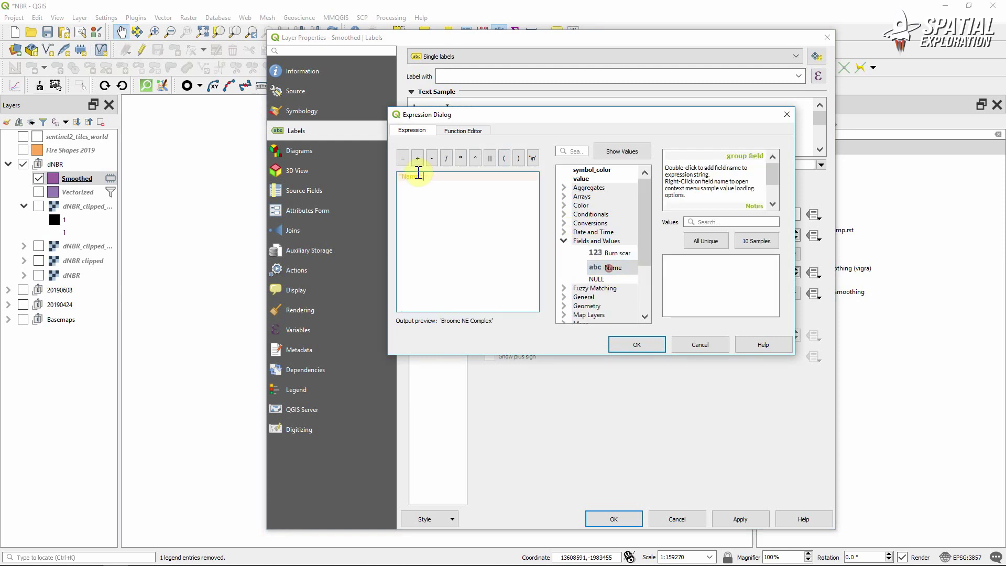
Complete the label expression as "Name" || '\n' || round($area/10000,2)||' ha' and centre-align the label lines
click(532, 159)
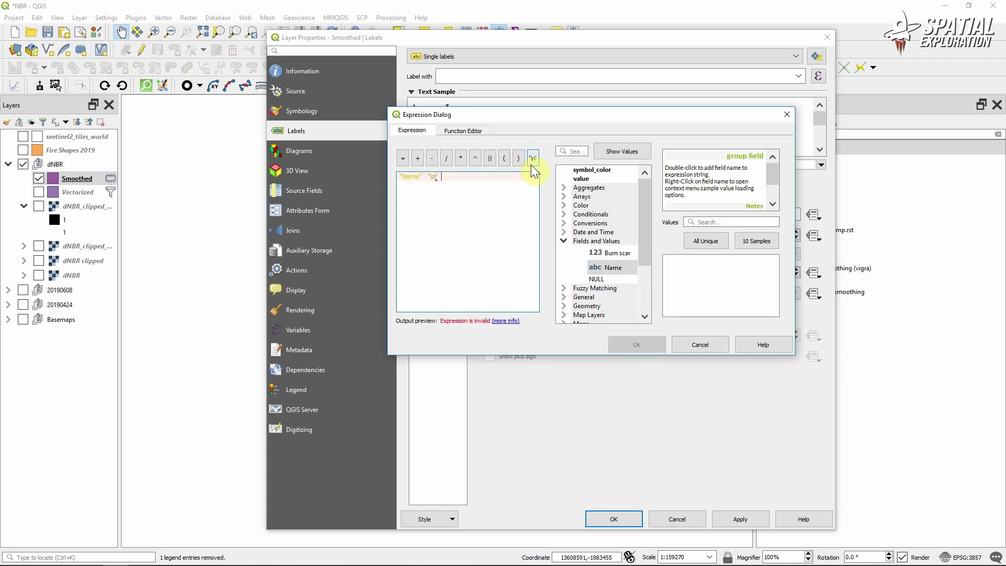
key(Return)
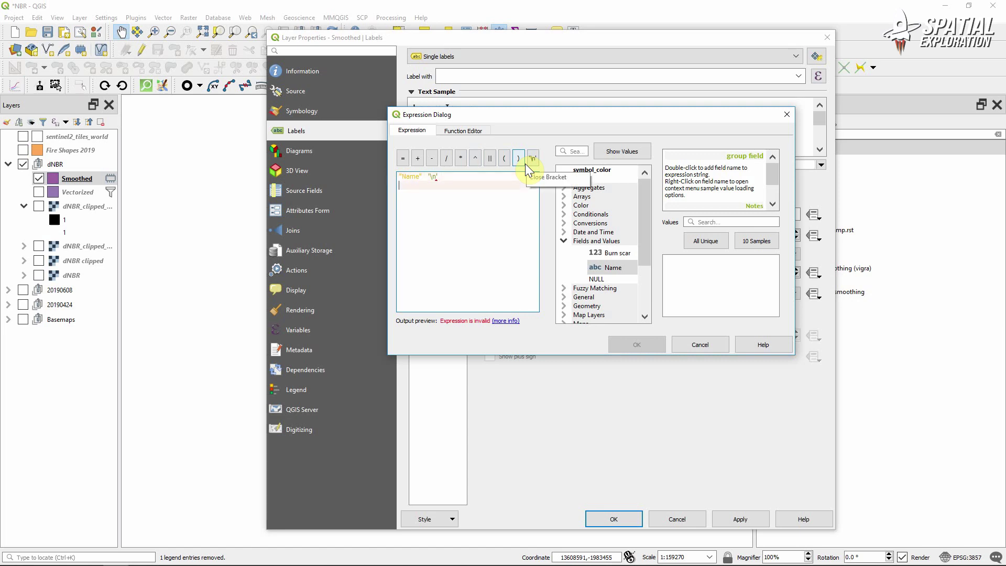
text(' ha)
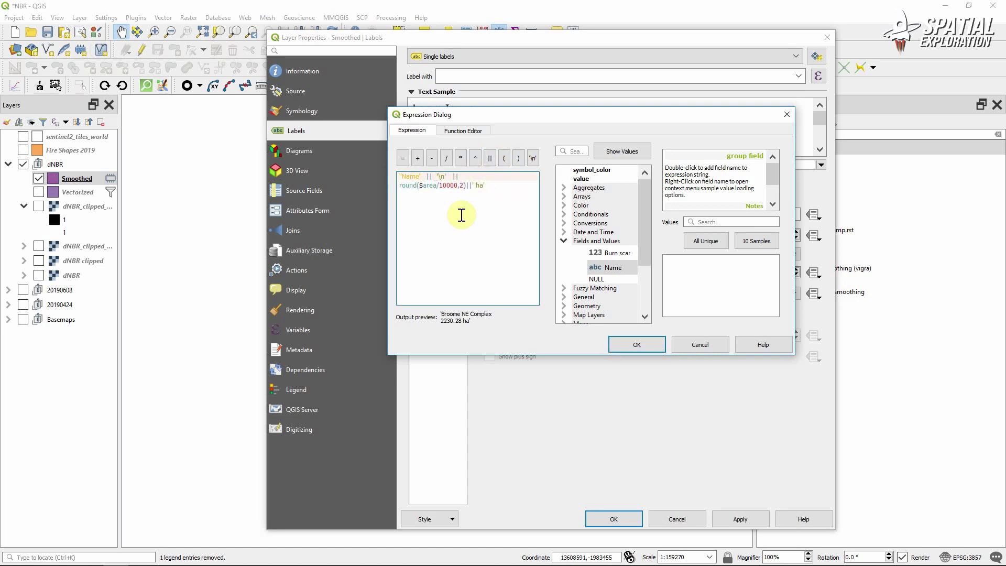
click(636, 344)
click(635, 202)
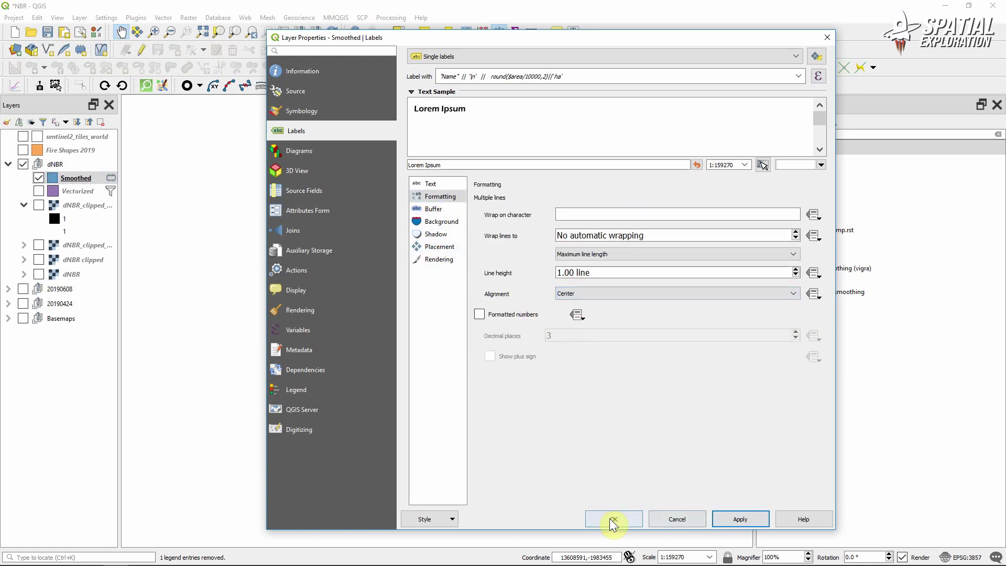
click(612, 519)
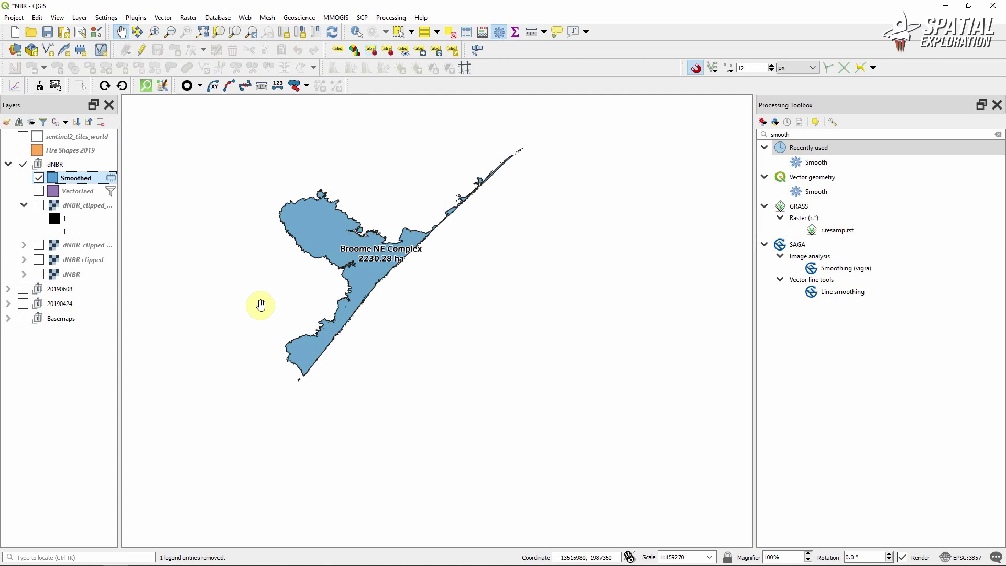
Show the Basemaps group and the Fire Shapes 2019 layer together with the Smoothed burn scar to compare their extents
scroll(314, 315, down, 1)
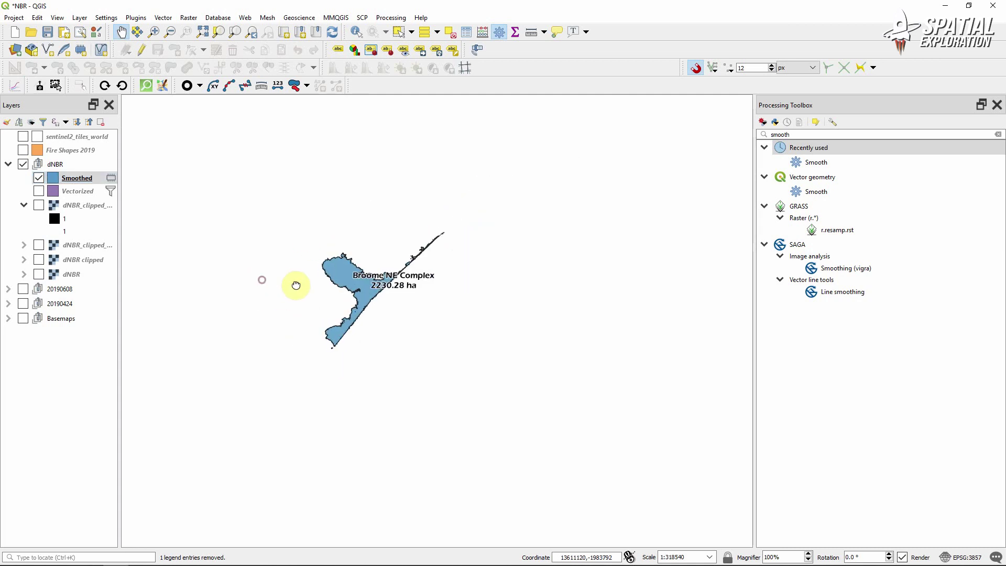
click(22, 318)
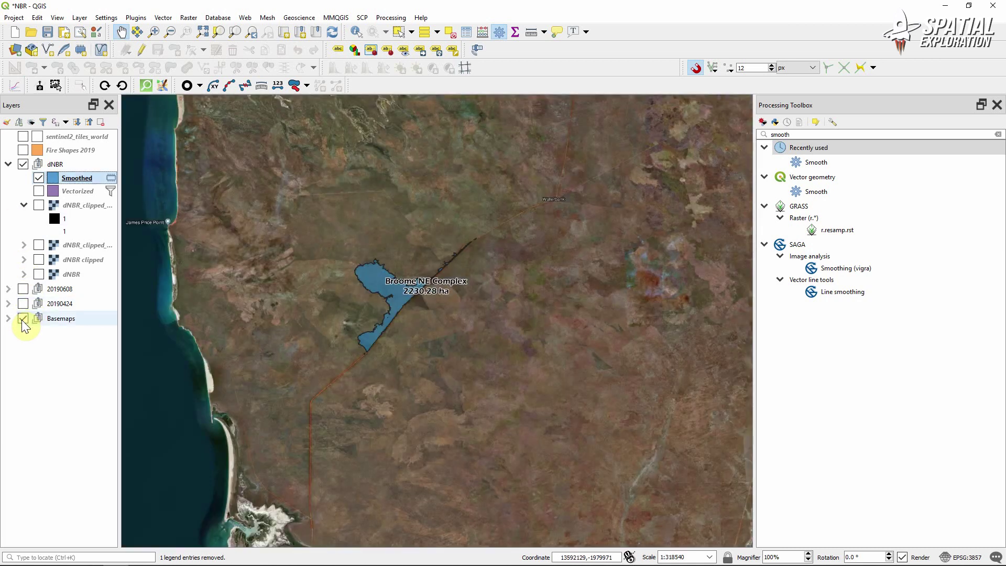
click(8, 164)
click(23, 150)
scroll(387, 286, up, 1)
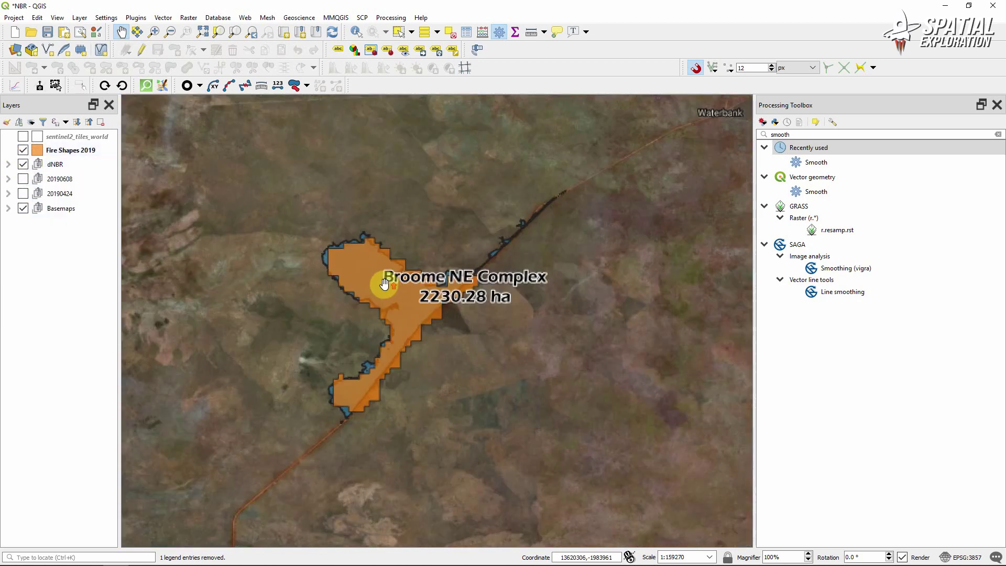
Label the Fire Shapes 2019 layer with single labels using round($area/10000,2)||' ha', and close the Processing Toolbox
click(58, 151)
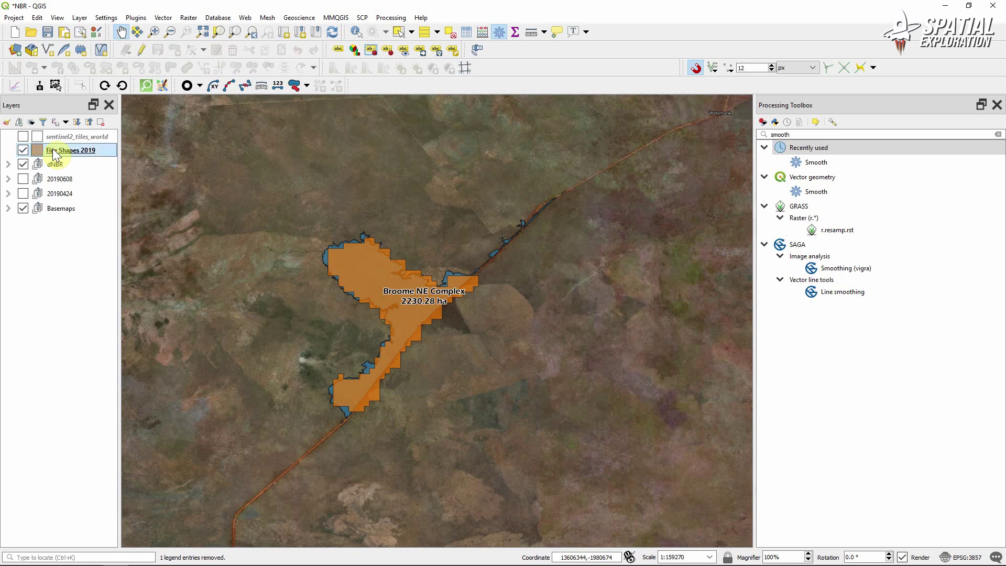
double_click(54, 151)
click(460, 57)
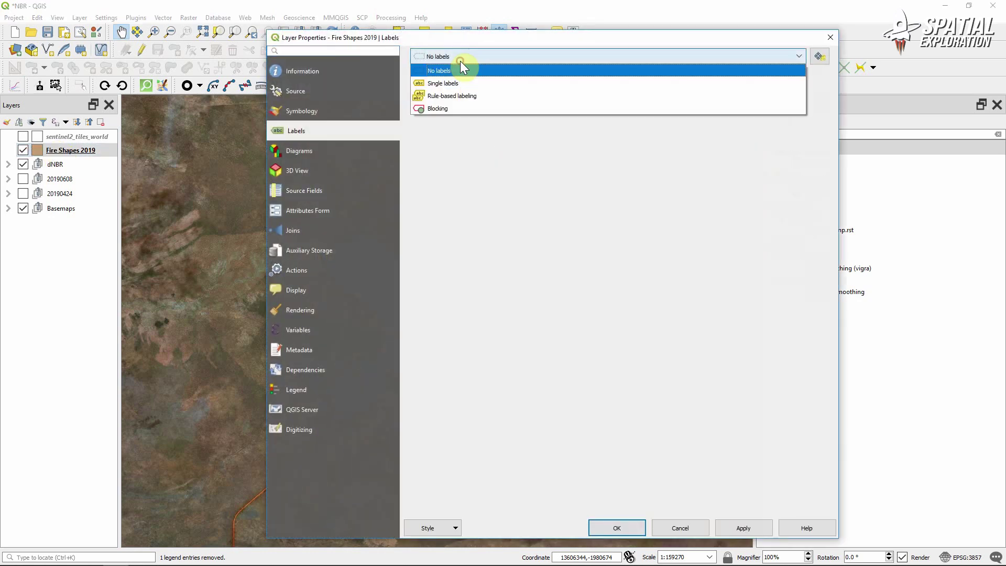
click(464, 83)
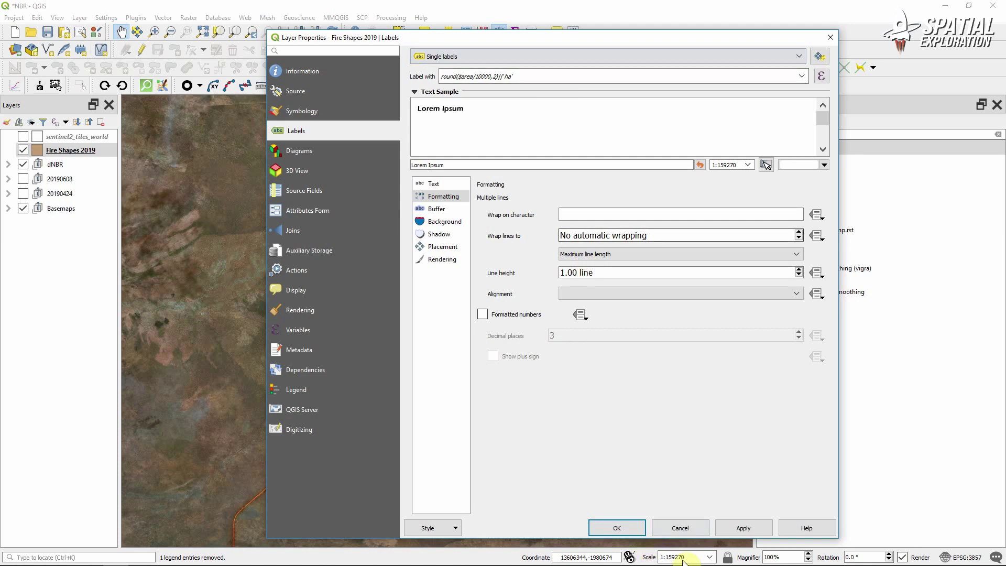
click(732, 529)
click(603, 528)
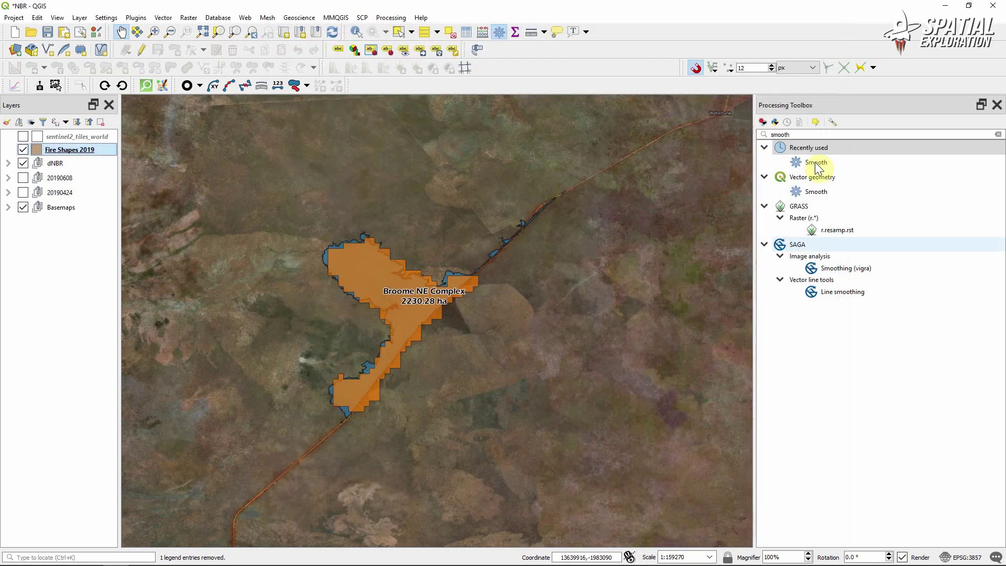
click(997, 105)
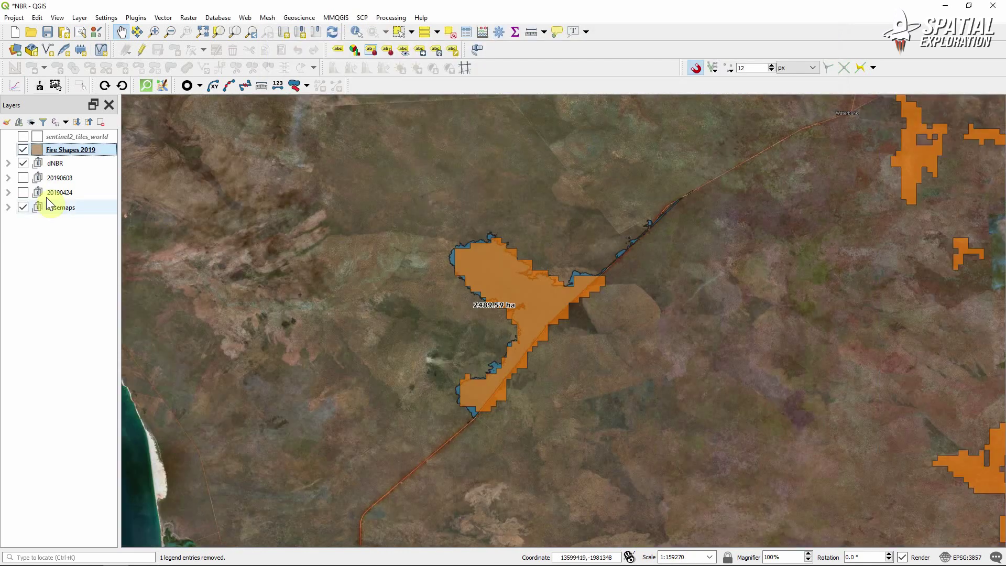
Hide the Smoothed layer and the Basemaps group, leaving only the Fire Shapes 2019 polygon on the map
click(8, 163)
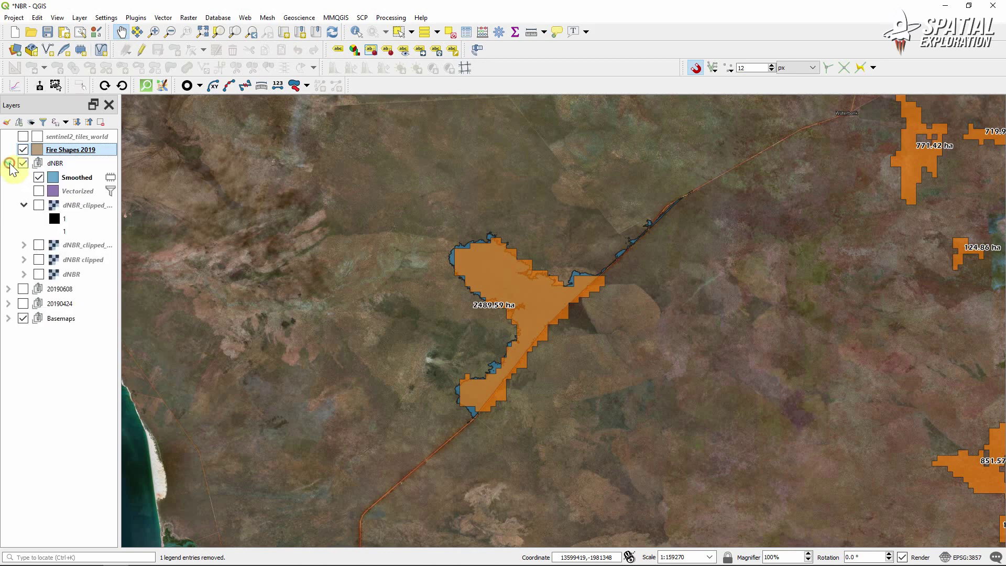
click(37, 179)
scroll(434, 285, up, 1)
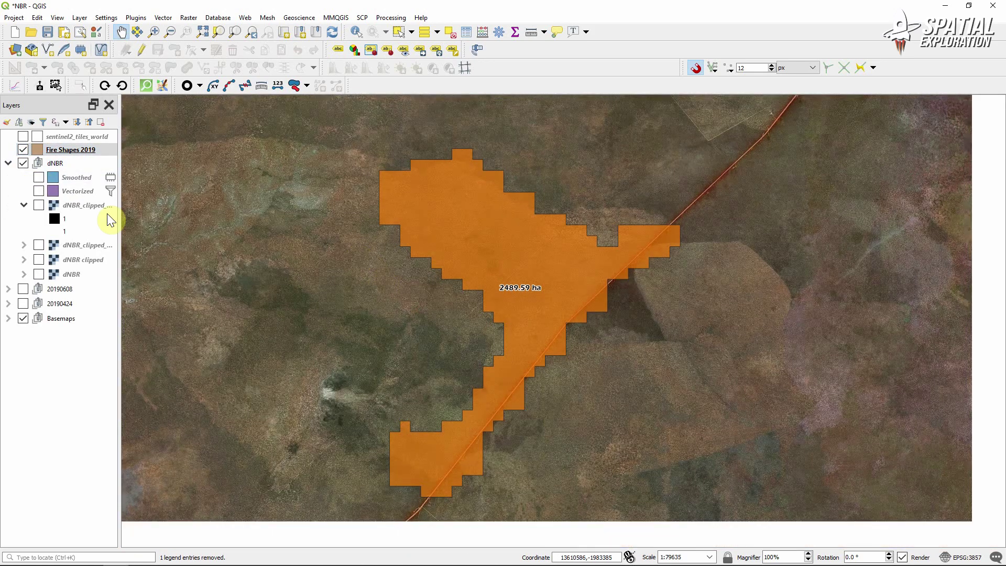
click(21, 320)
click(23, 318)
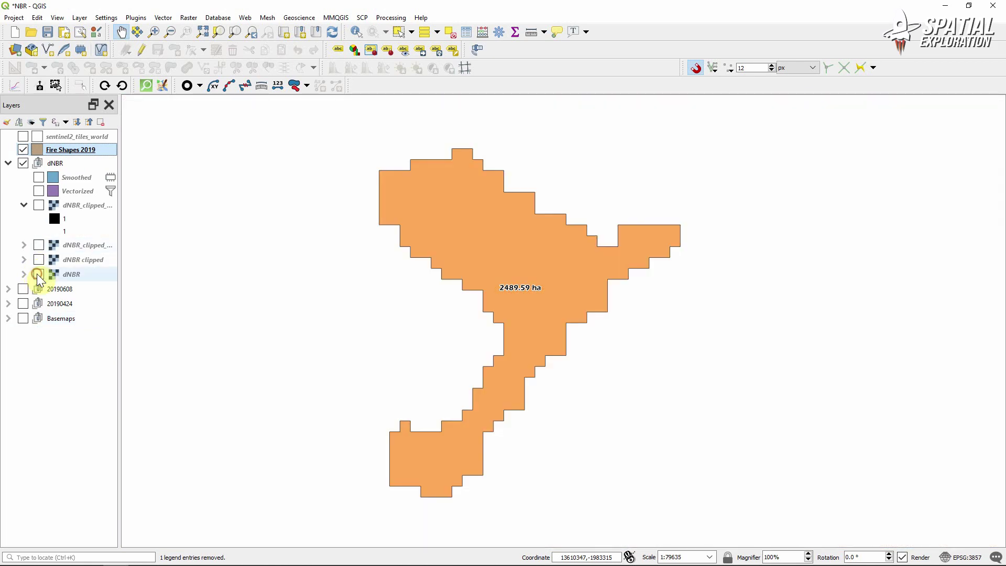
Show the dNBR raster, hide Fire Shapes 2019 and show the Smoothed layer to compare the burn scar with the raster
click(38, 274)
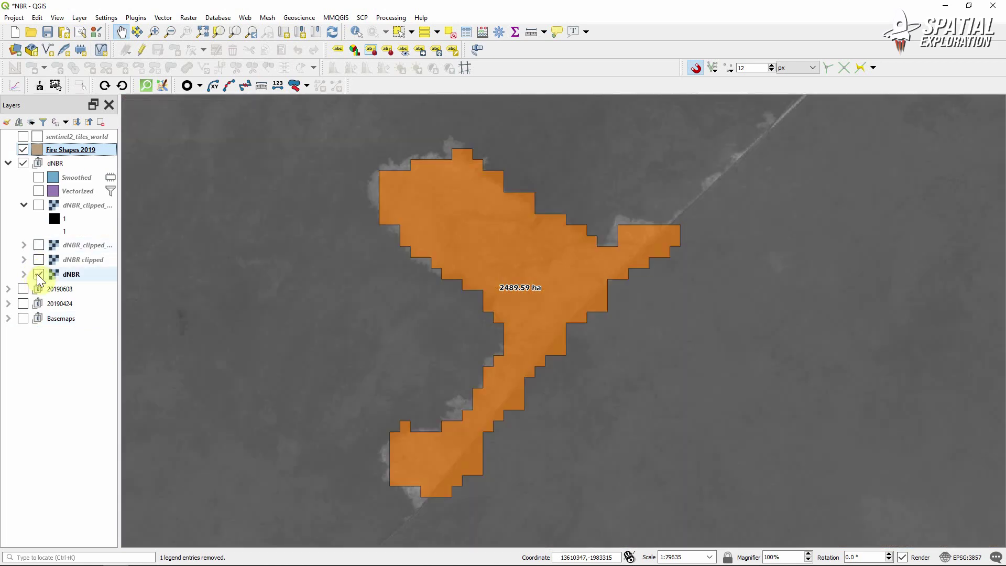
click(22, 150)
click(39, 178)
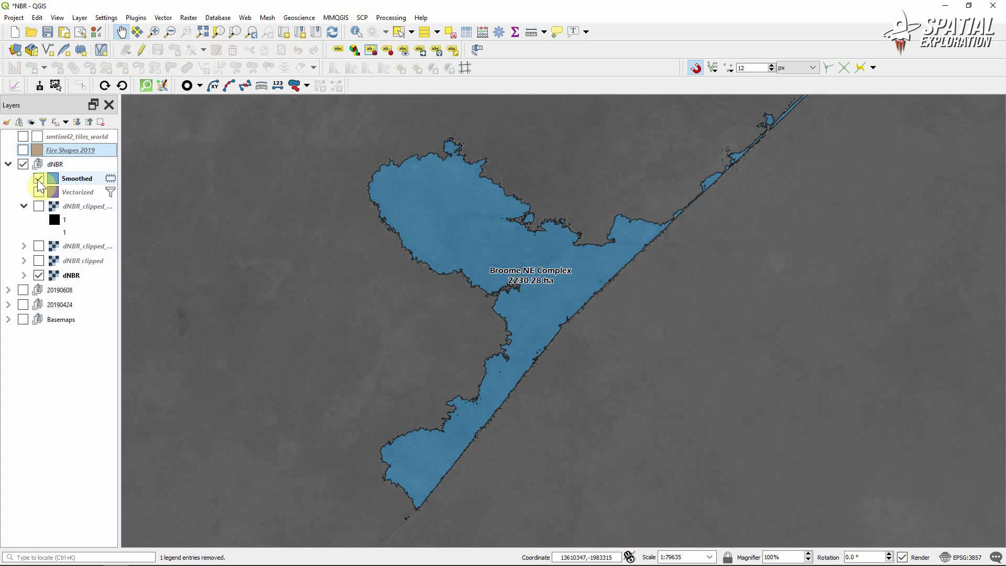
scroll(310, 283, down, 1)
scroll(310, 284, down, 2)
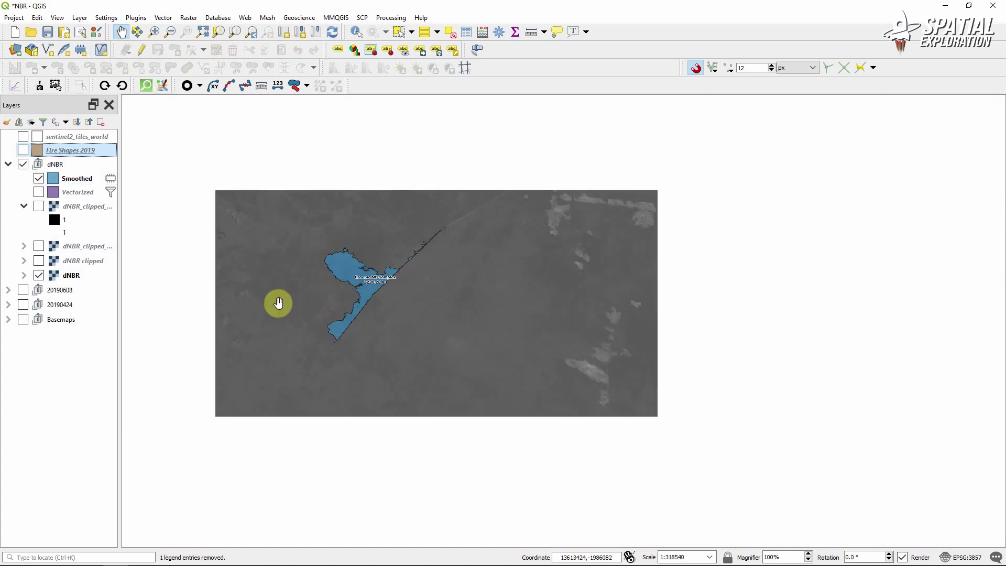